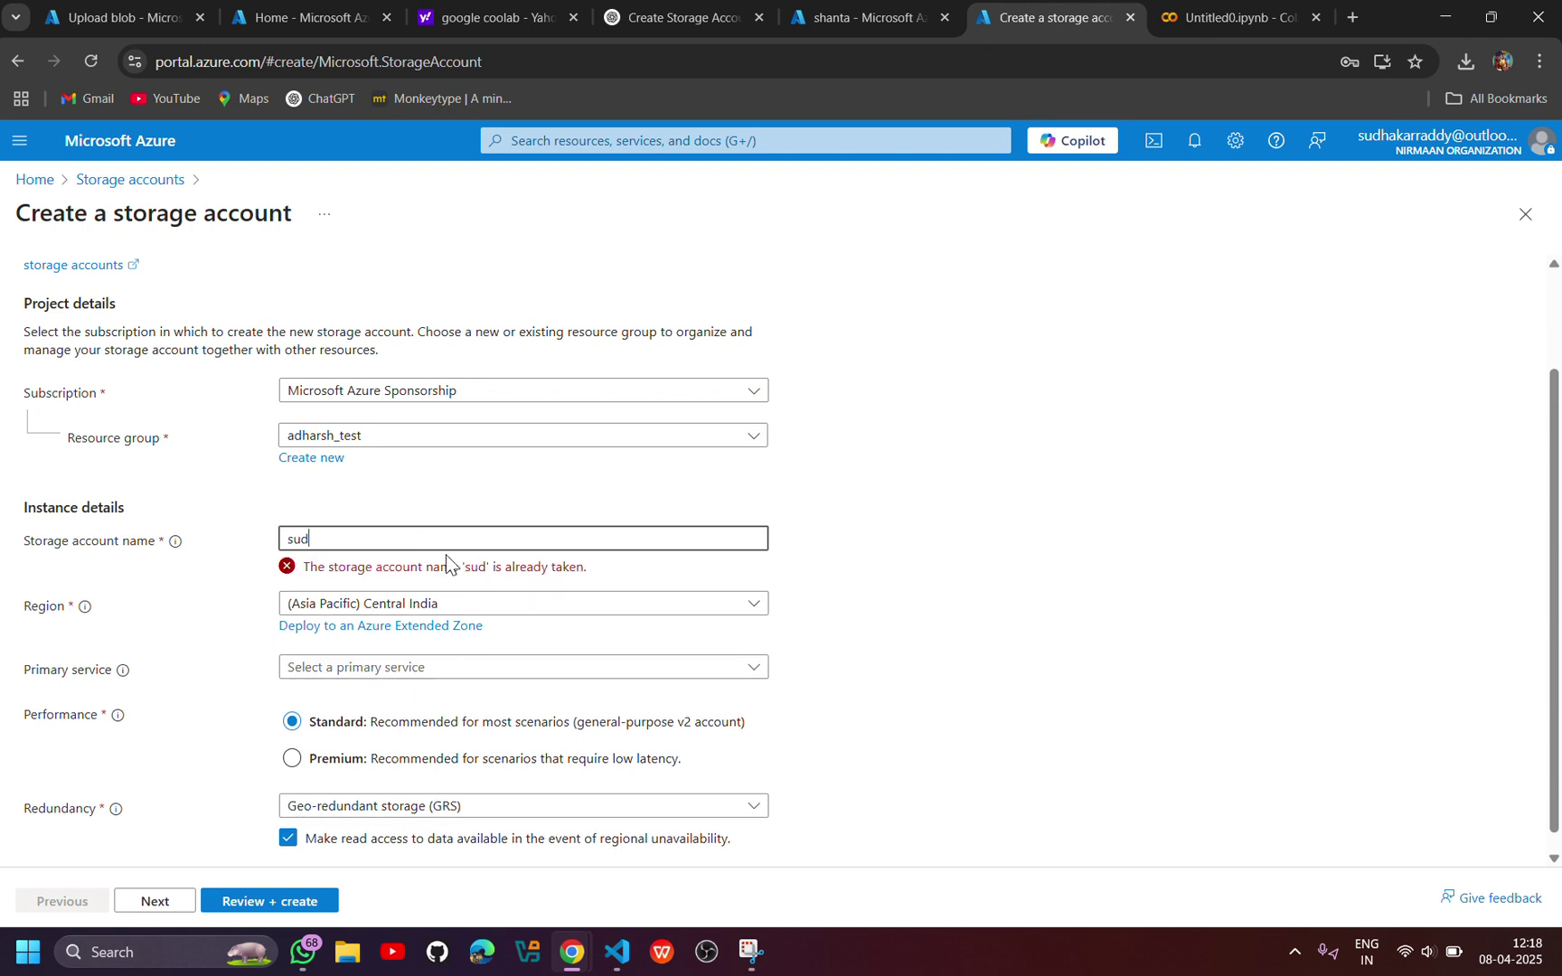
Name the storage account passes123 and set its primary service to Azure Blob Storage or Azure Data Lake Storage Gen 2
text(pass)
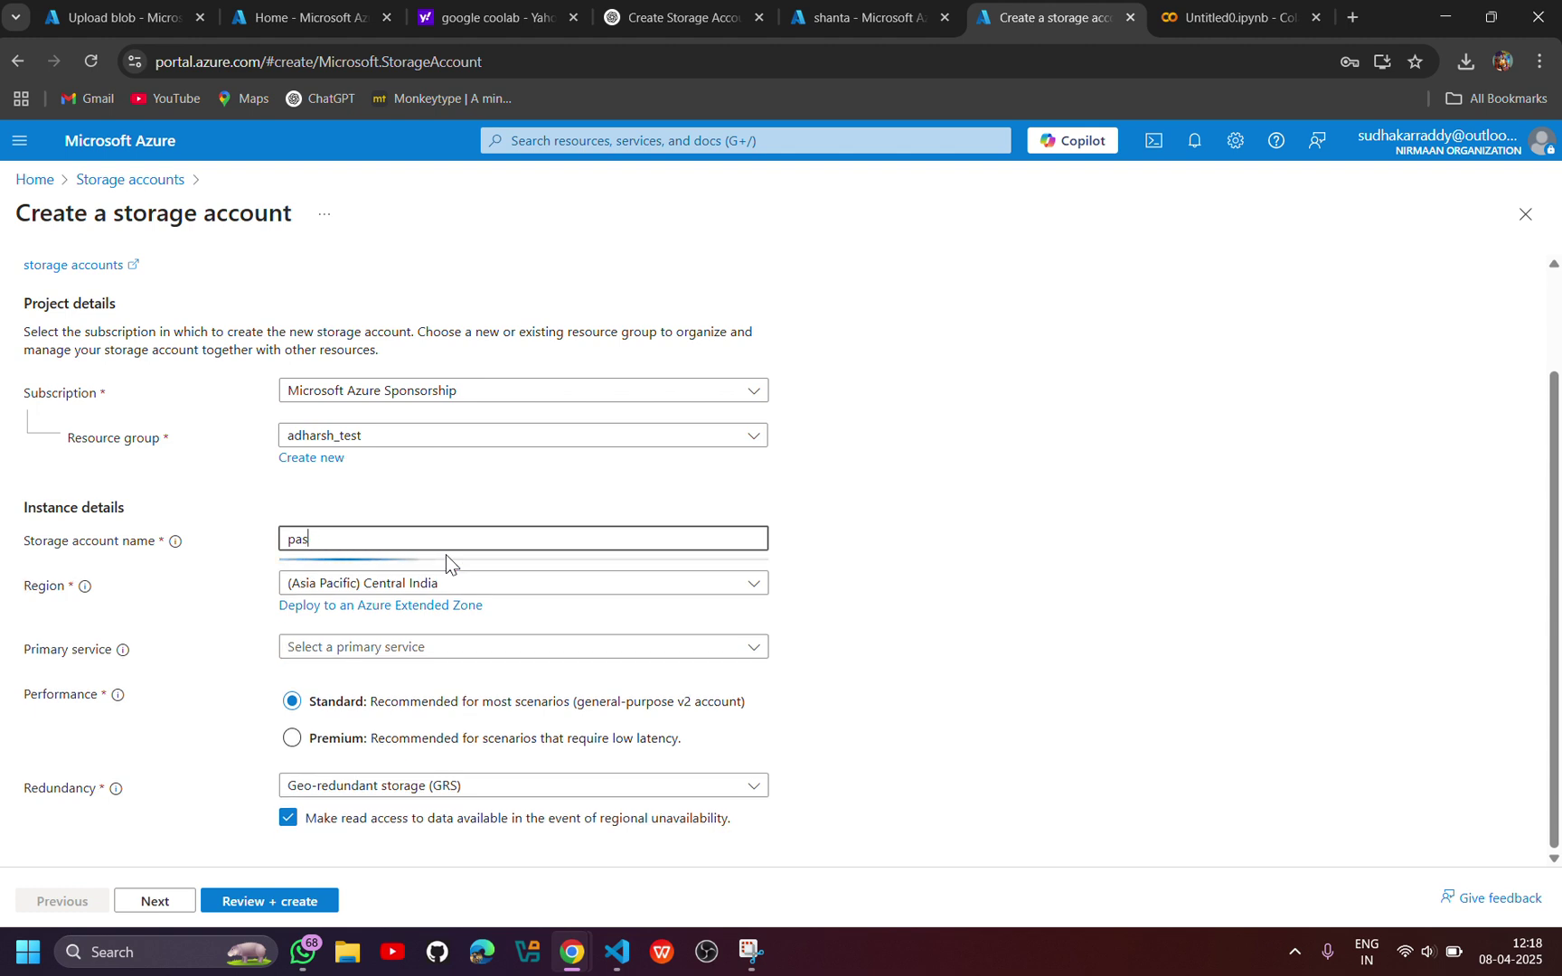
text(ses)
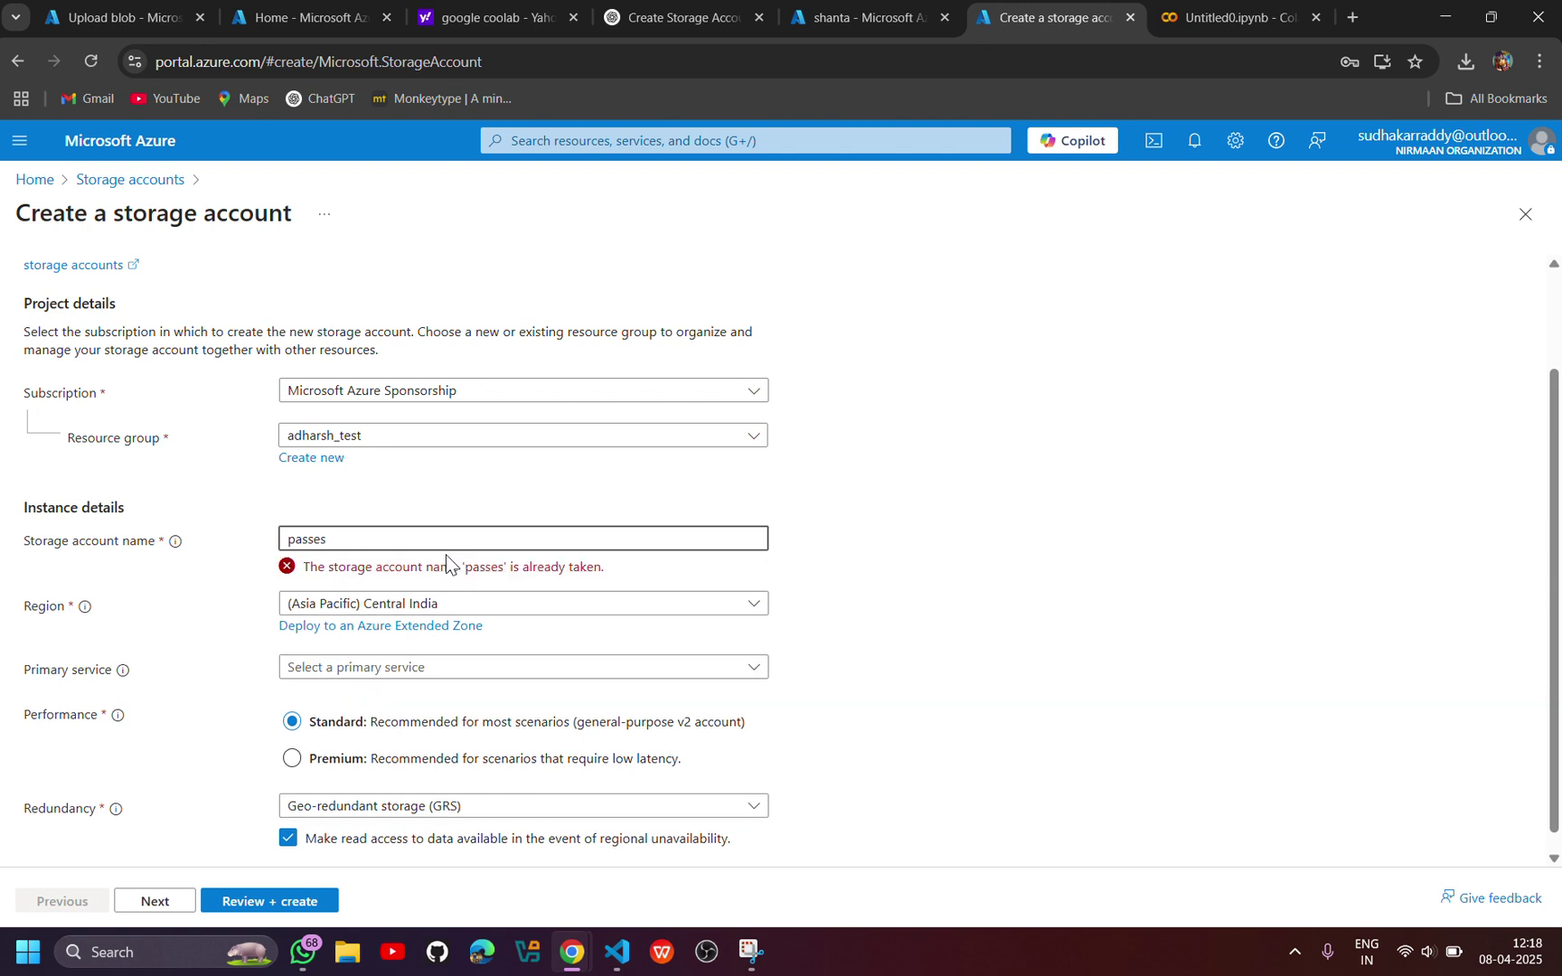
text(123)
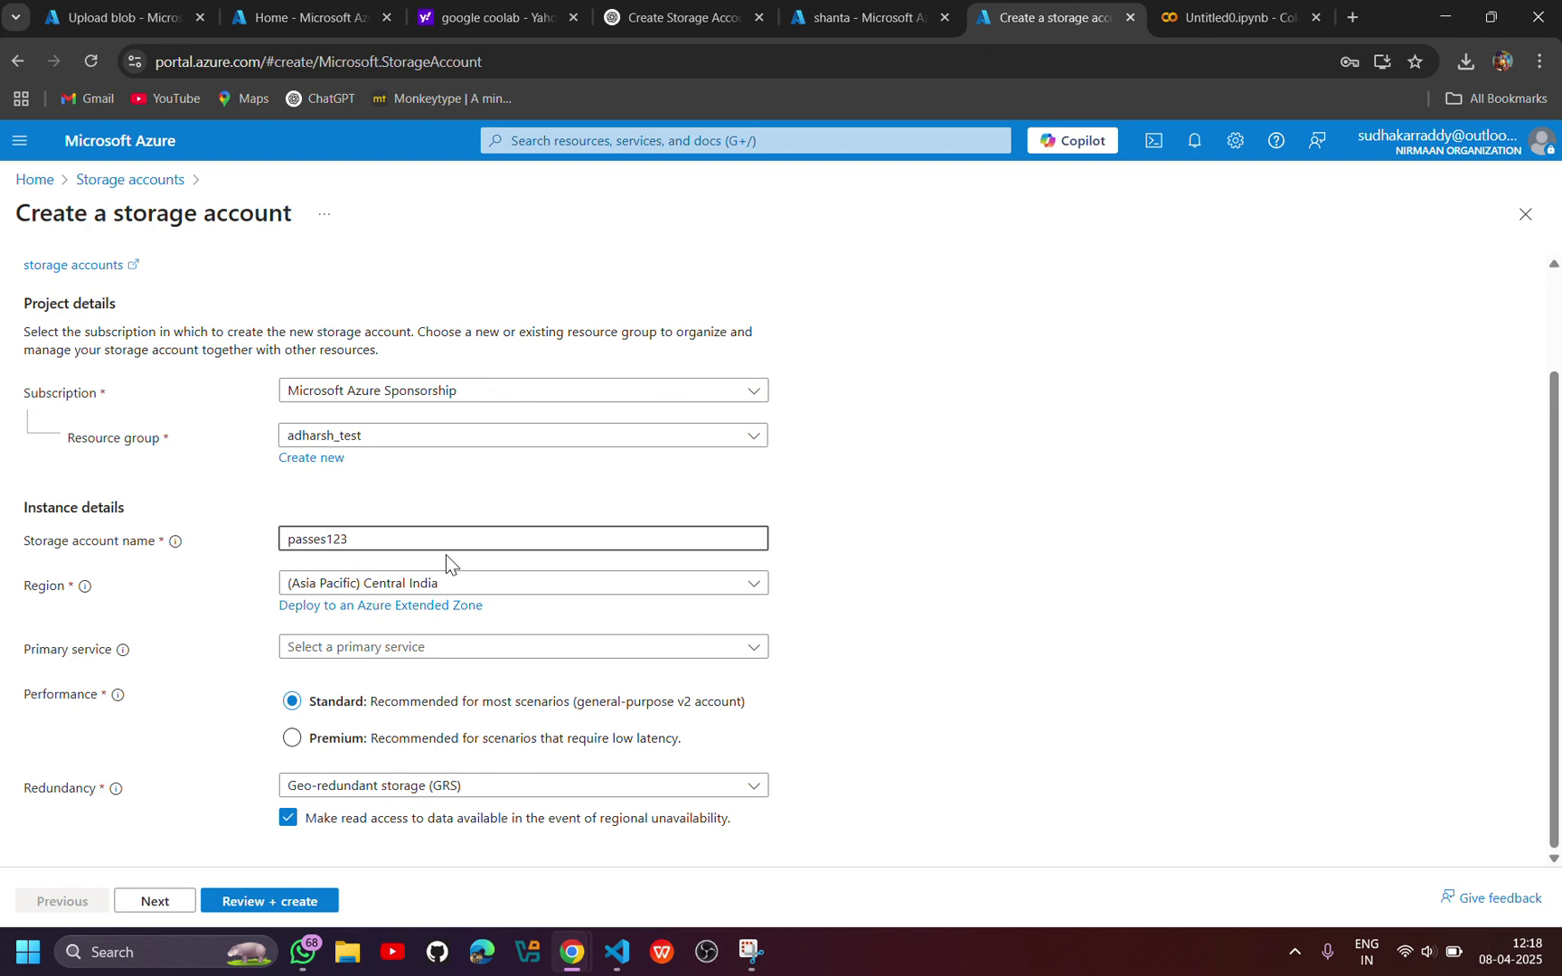
click(448, 649)
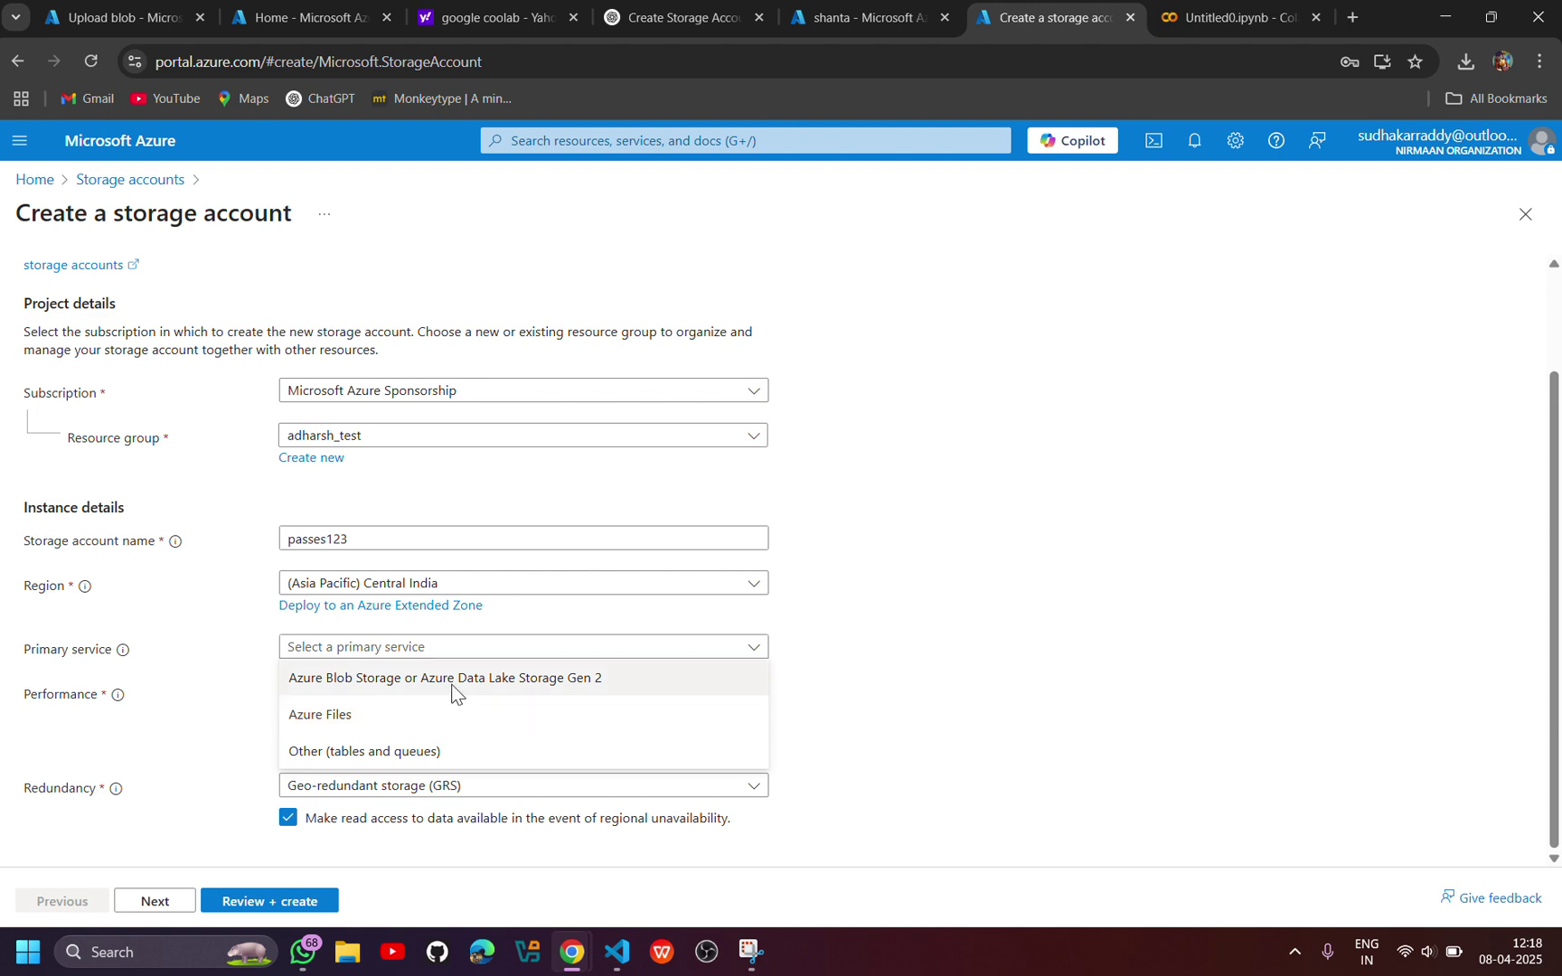
click(452, 685)
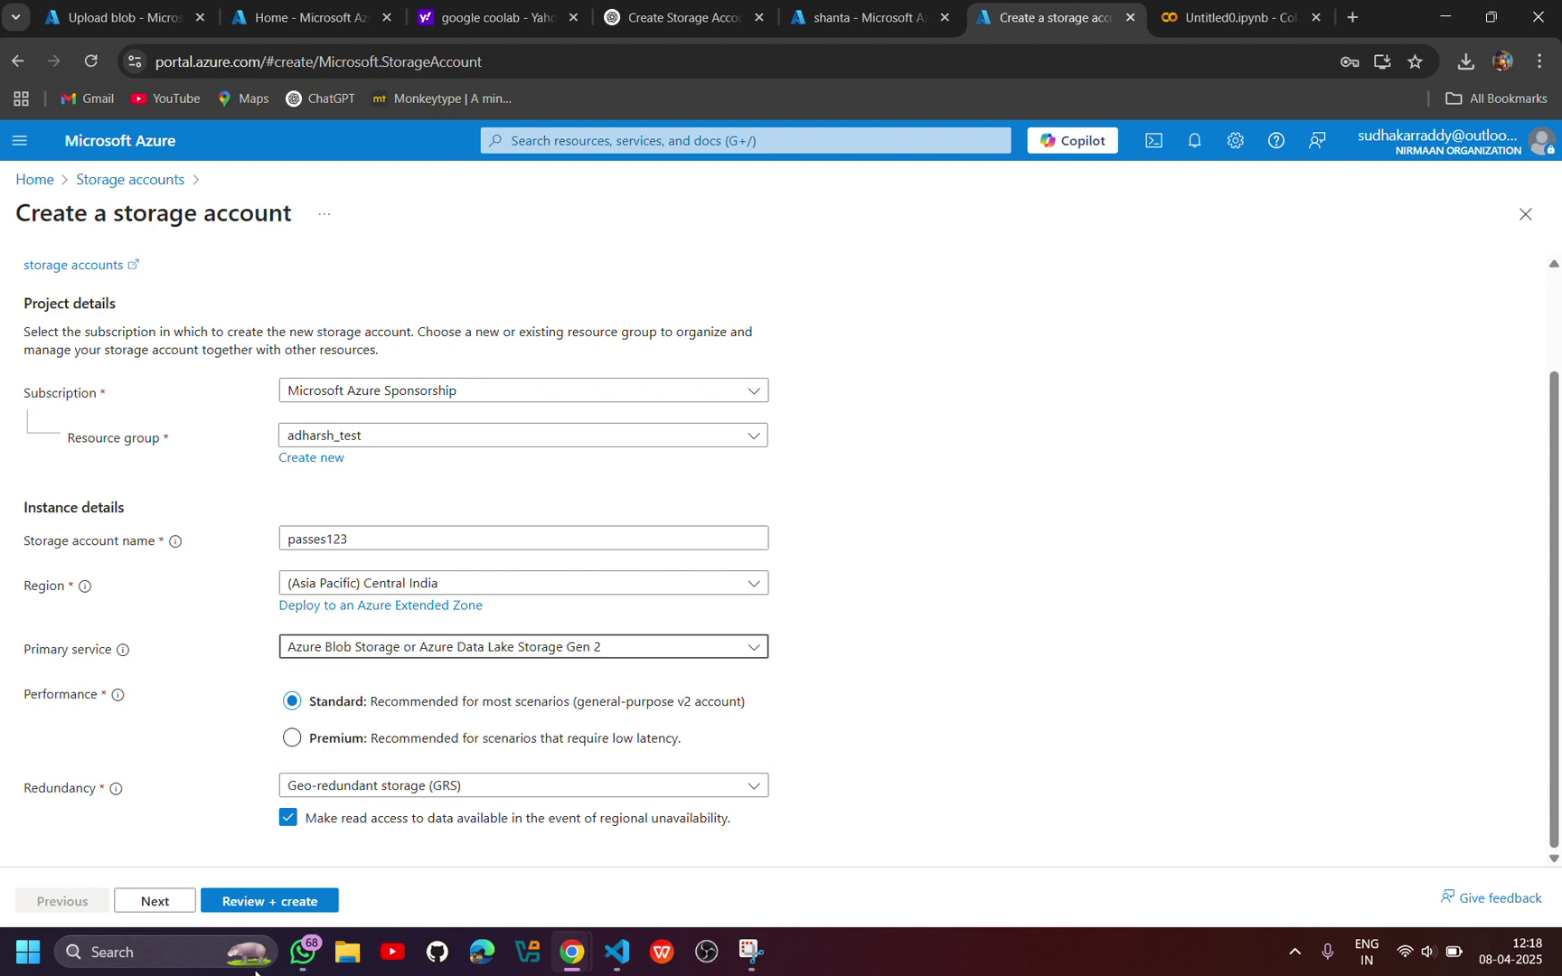
Review and create the storage account, and open the passes123 resource from the deployment details
click(282, 900)
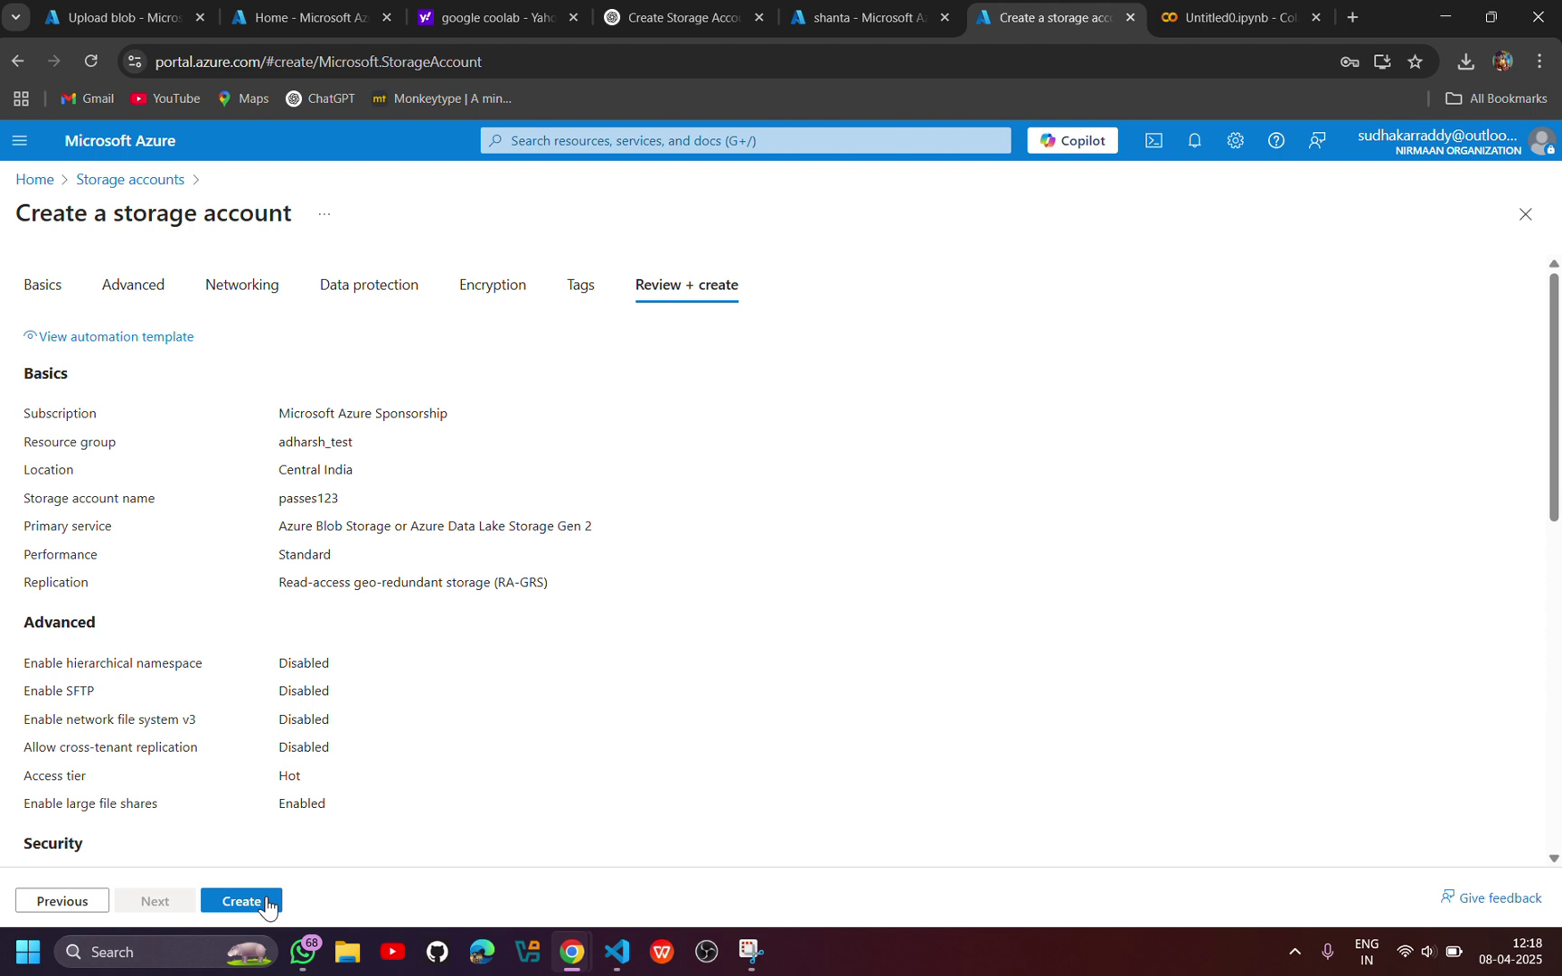
click(264, 901)
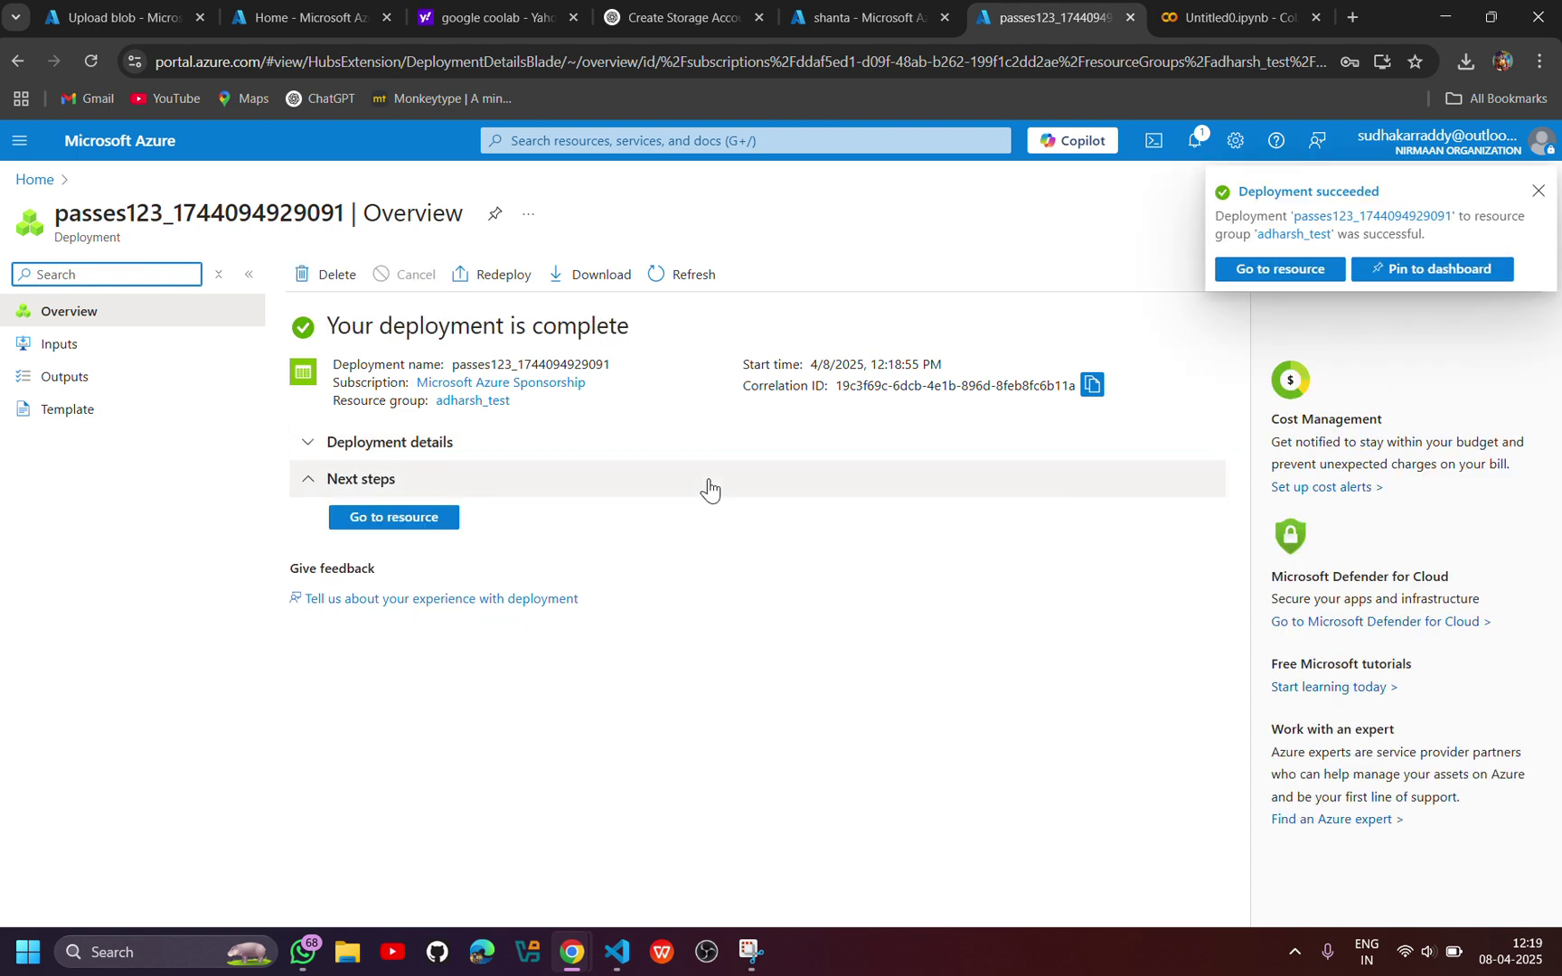
click(398, 445)
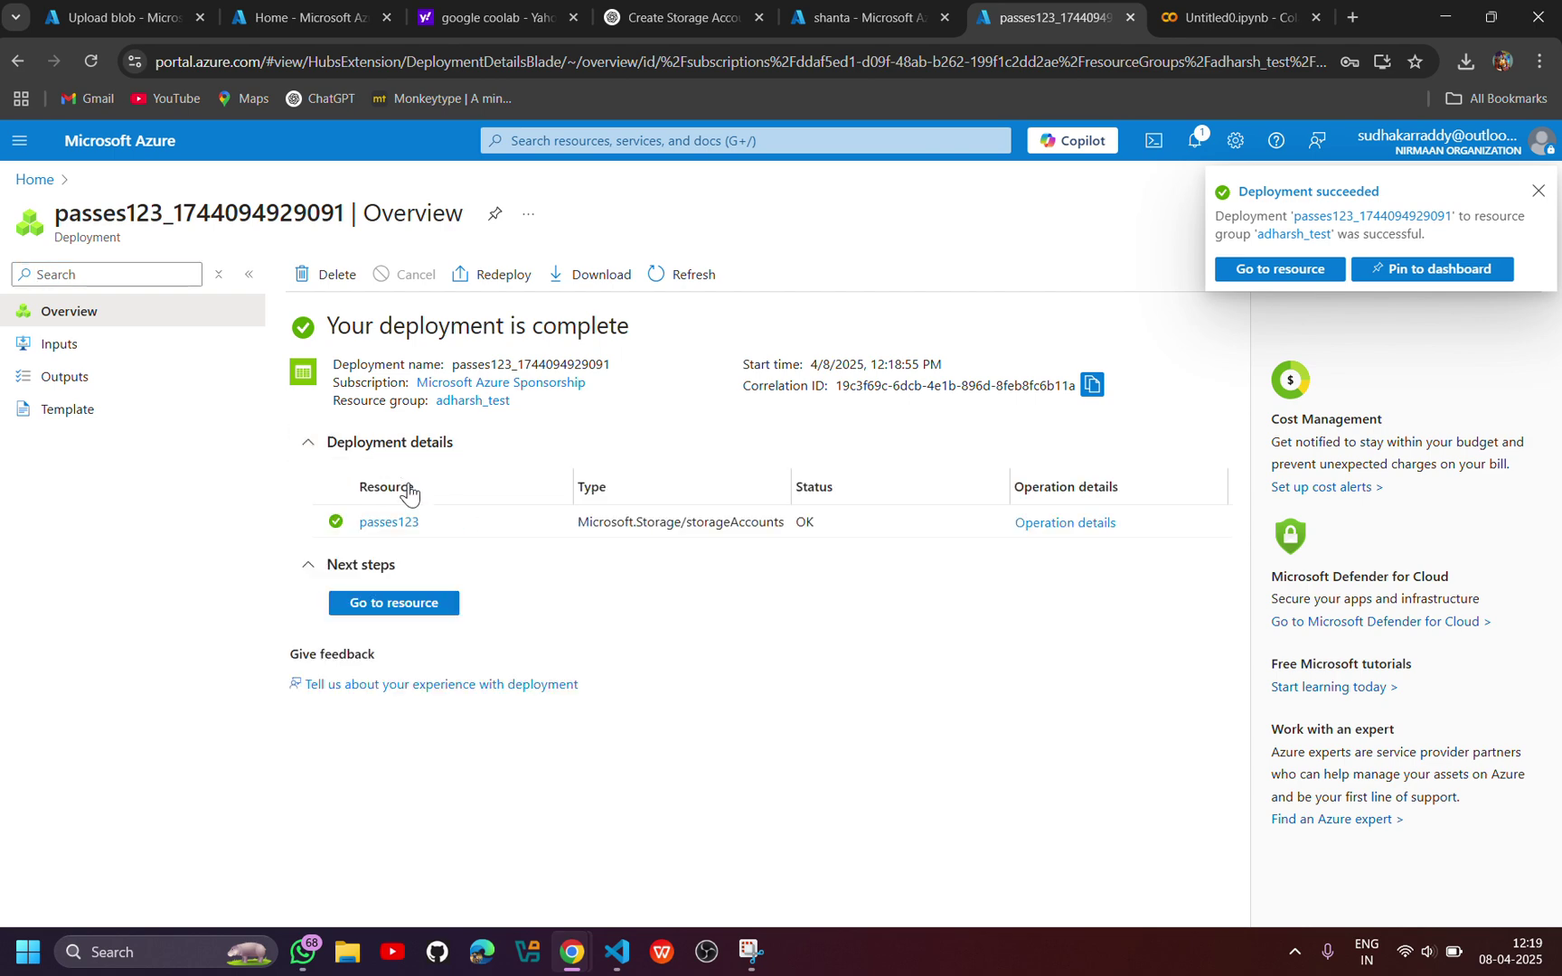
click(408, 525)
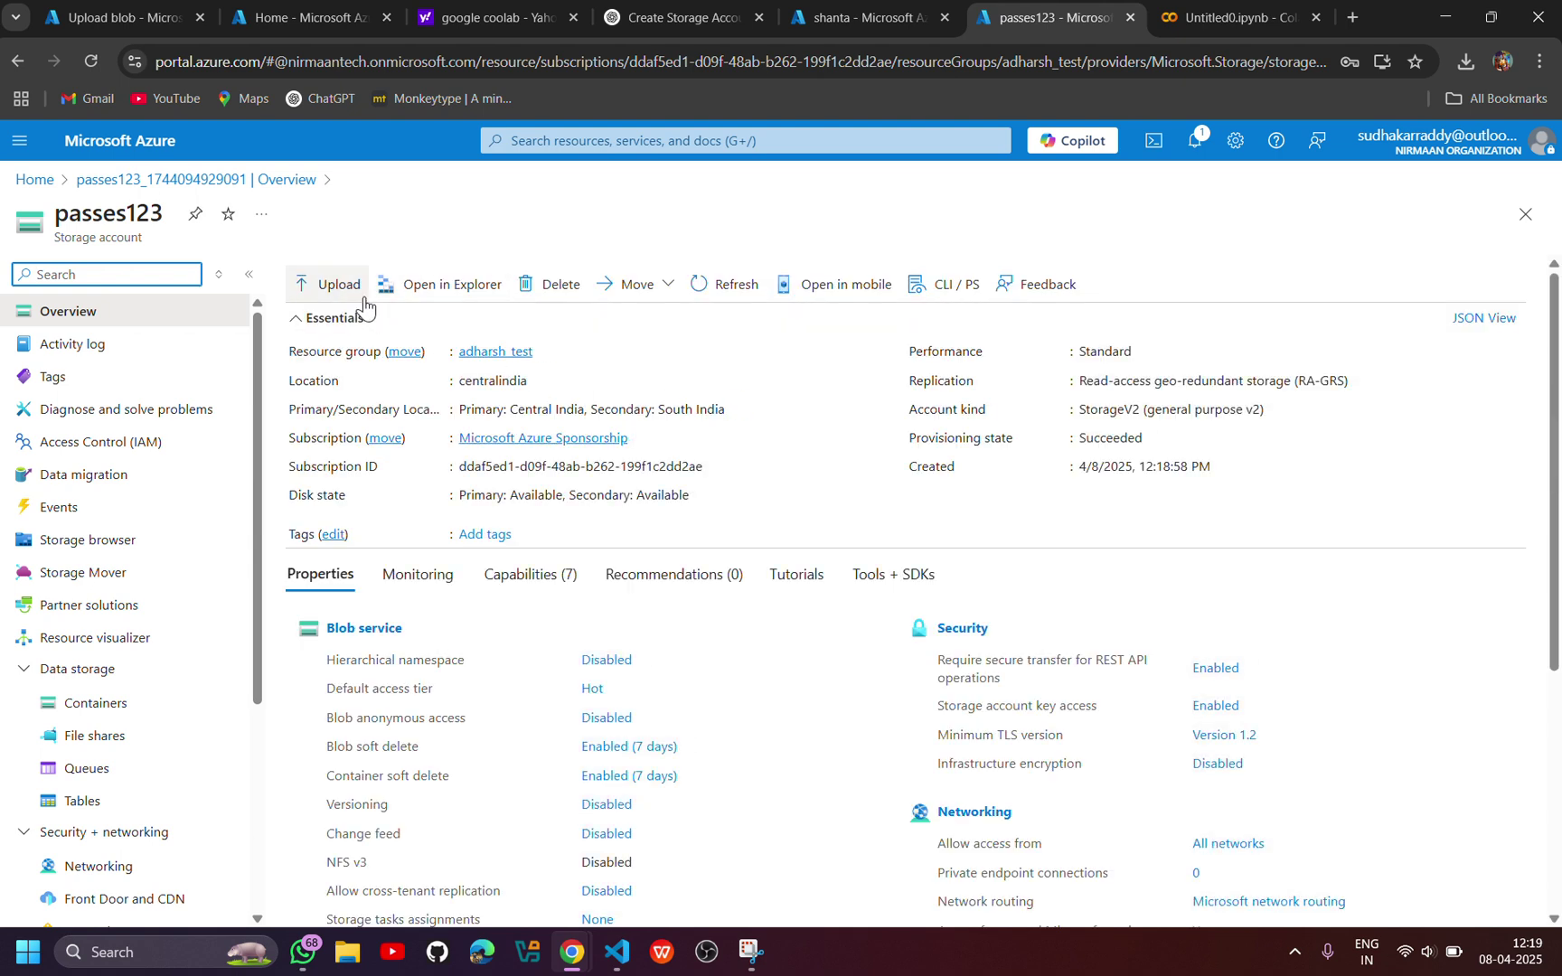
Start a blob upload in the storage account and choose you.jpg from the Downloads folder
click(353, 291)
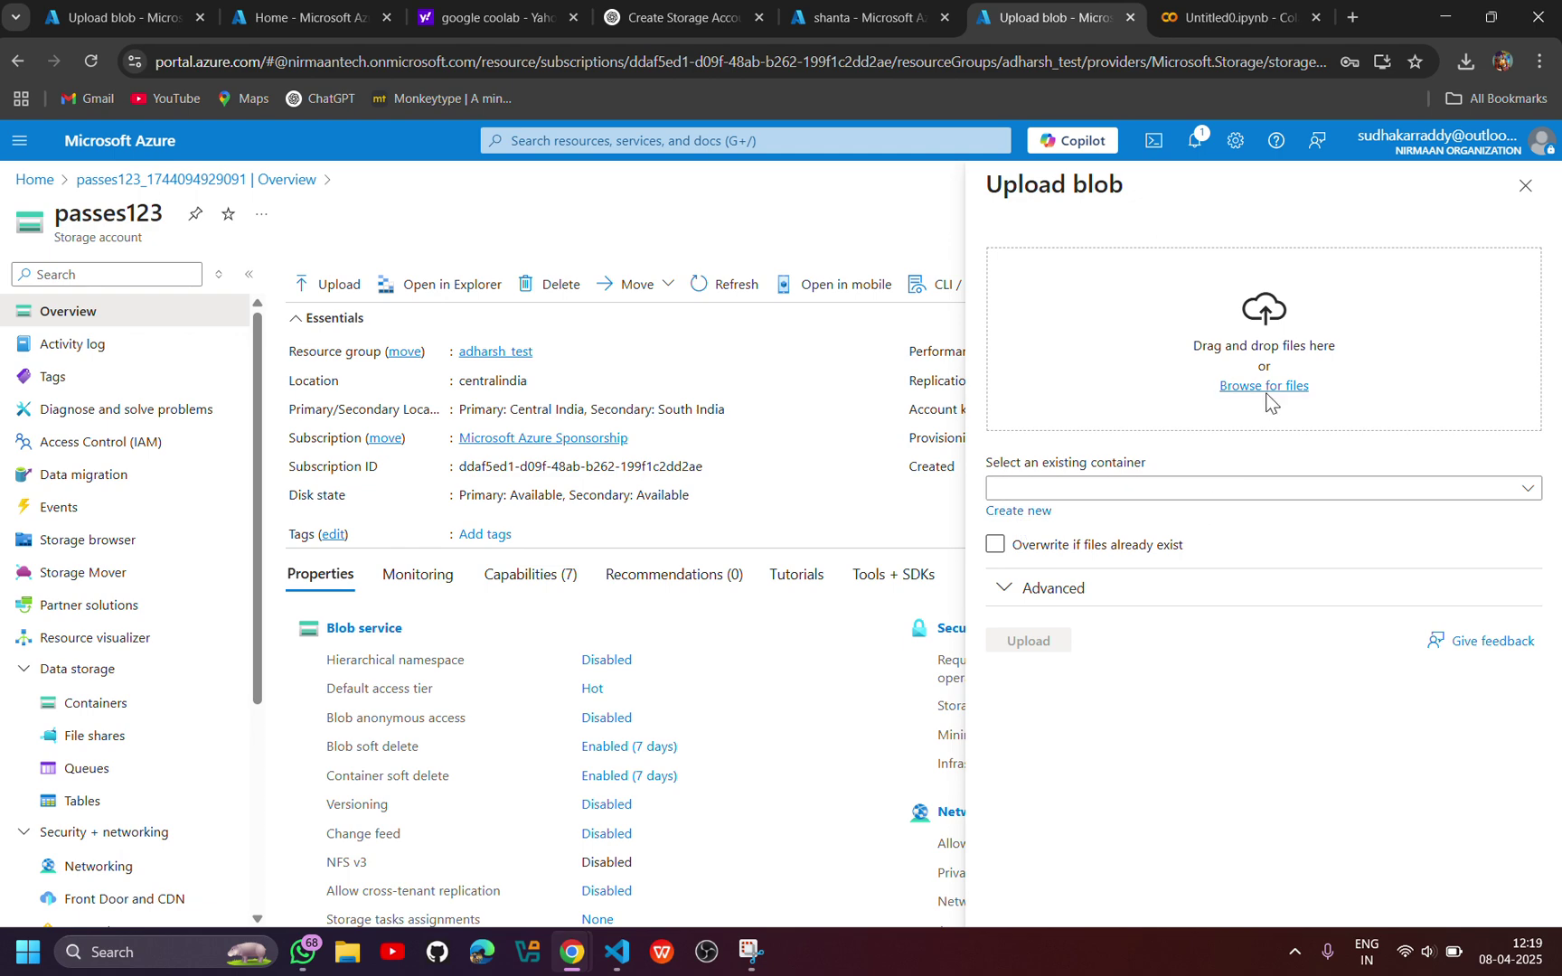
click(1263, 387)
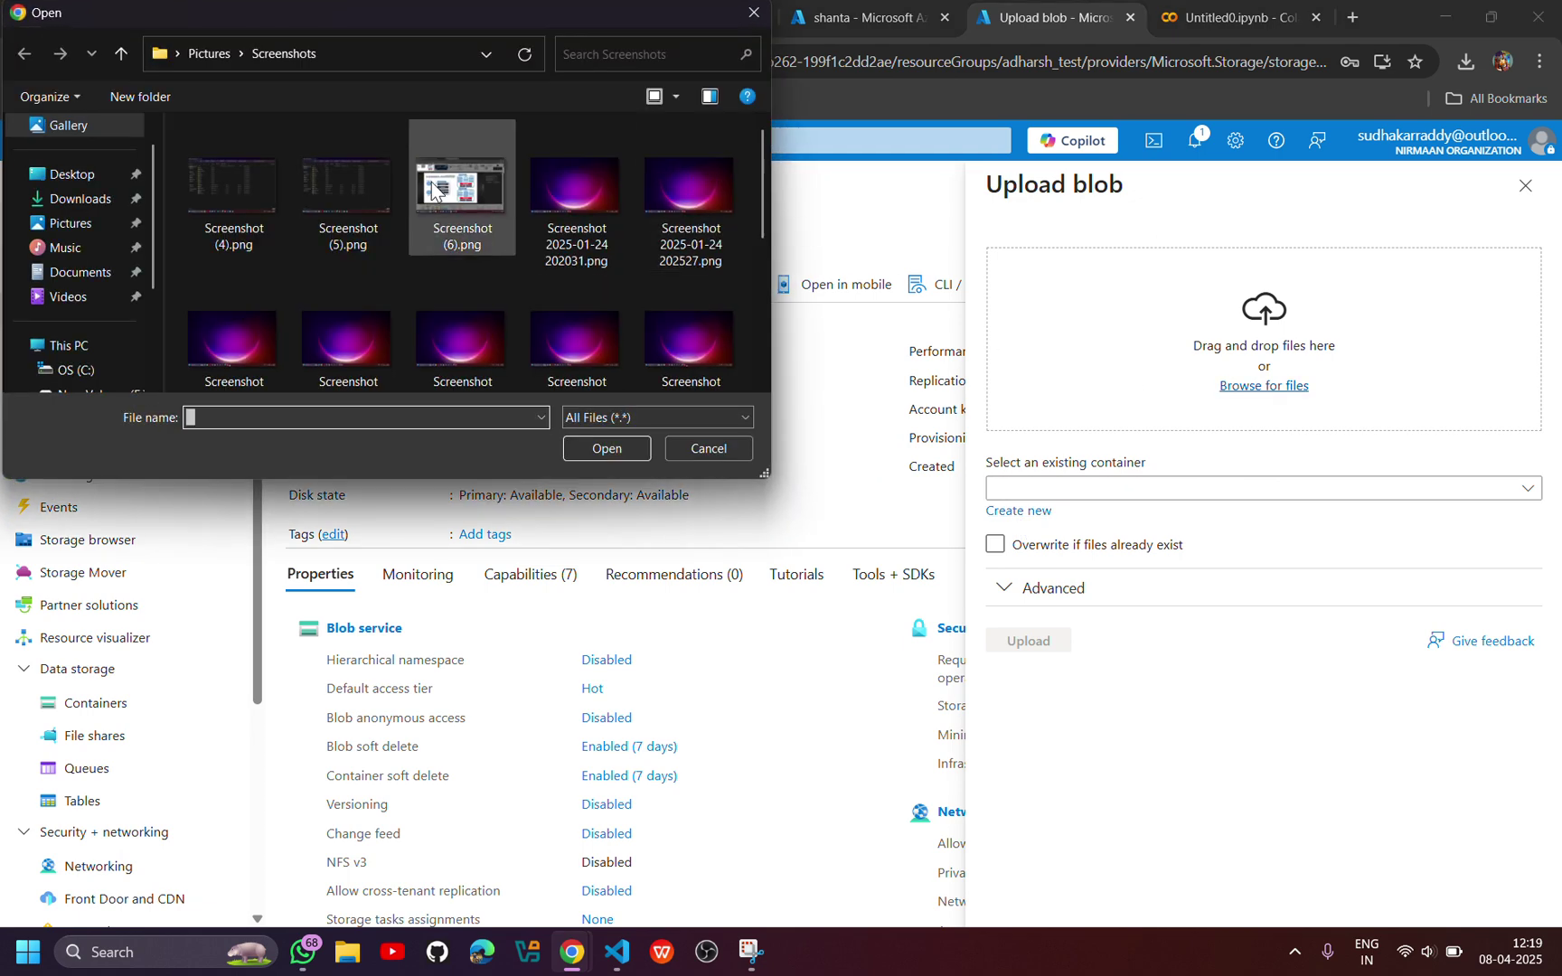
click(90, 199)
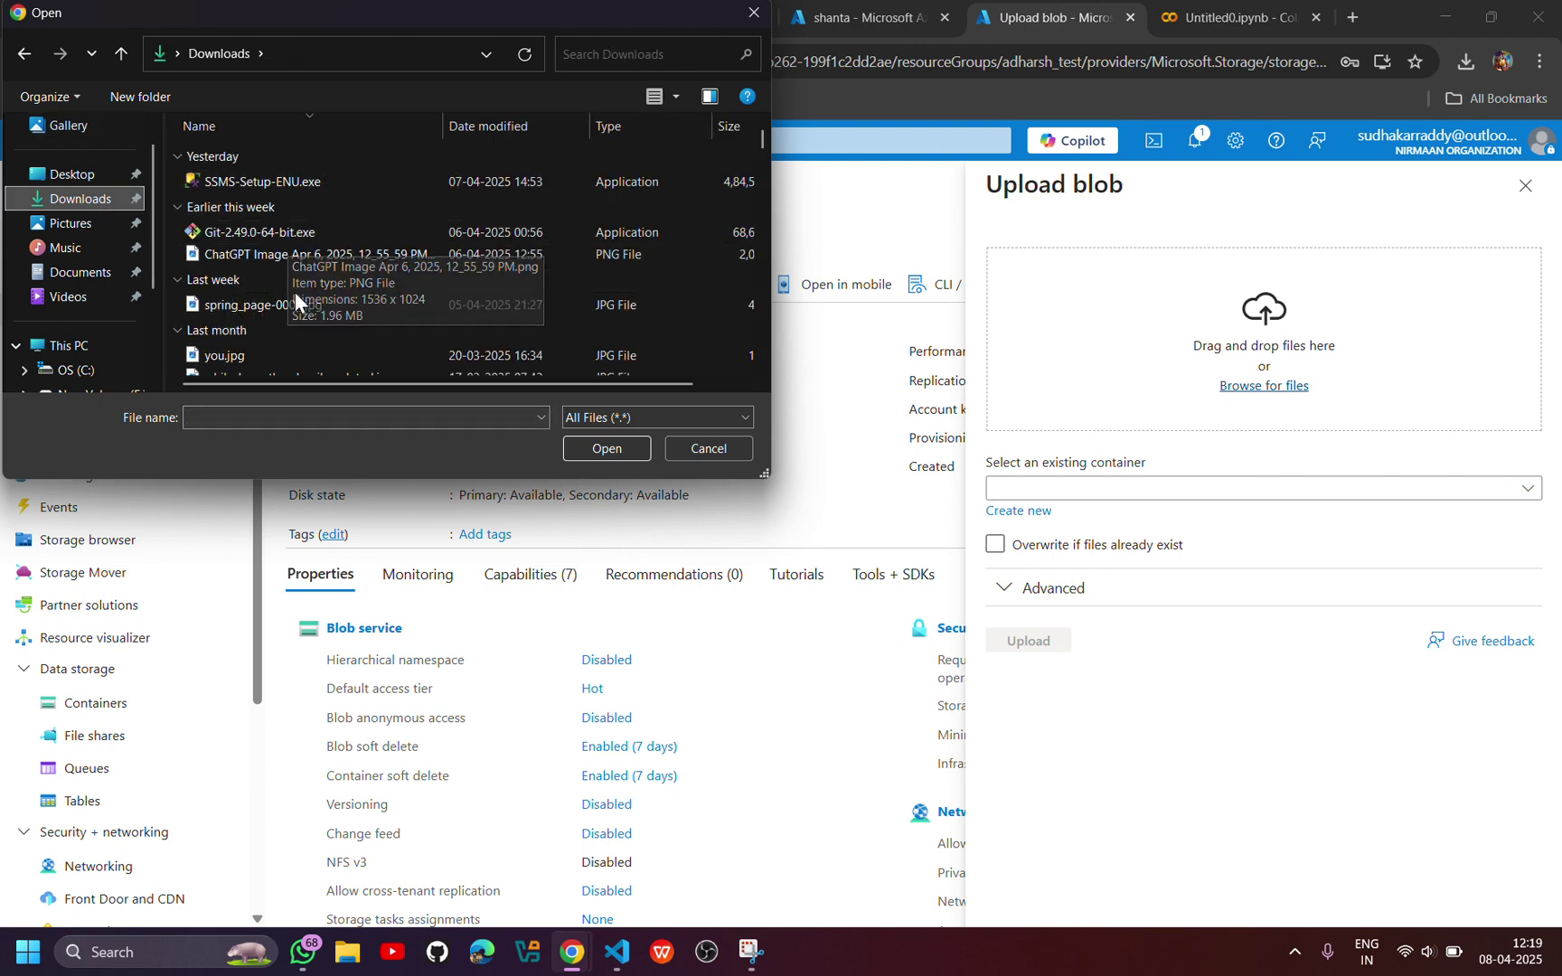
click(281, 355)
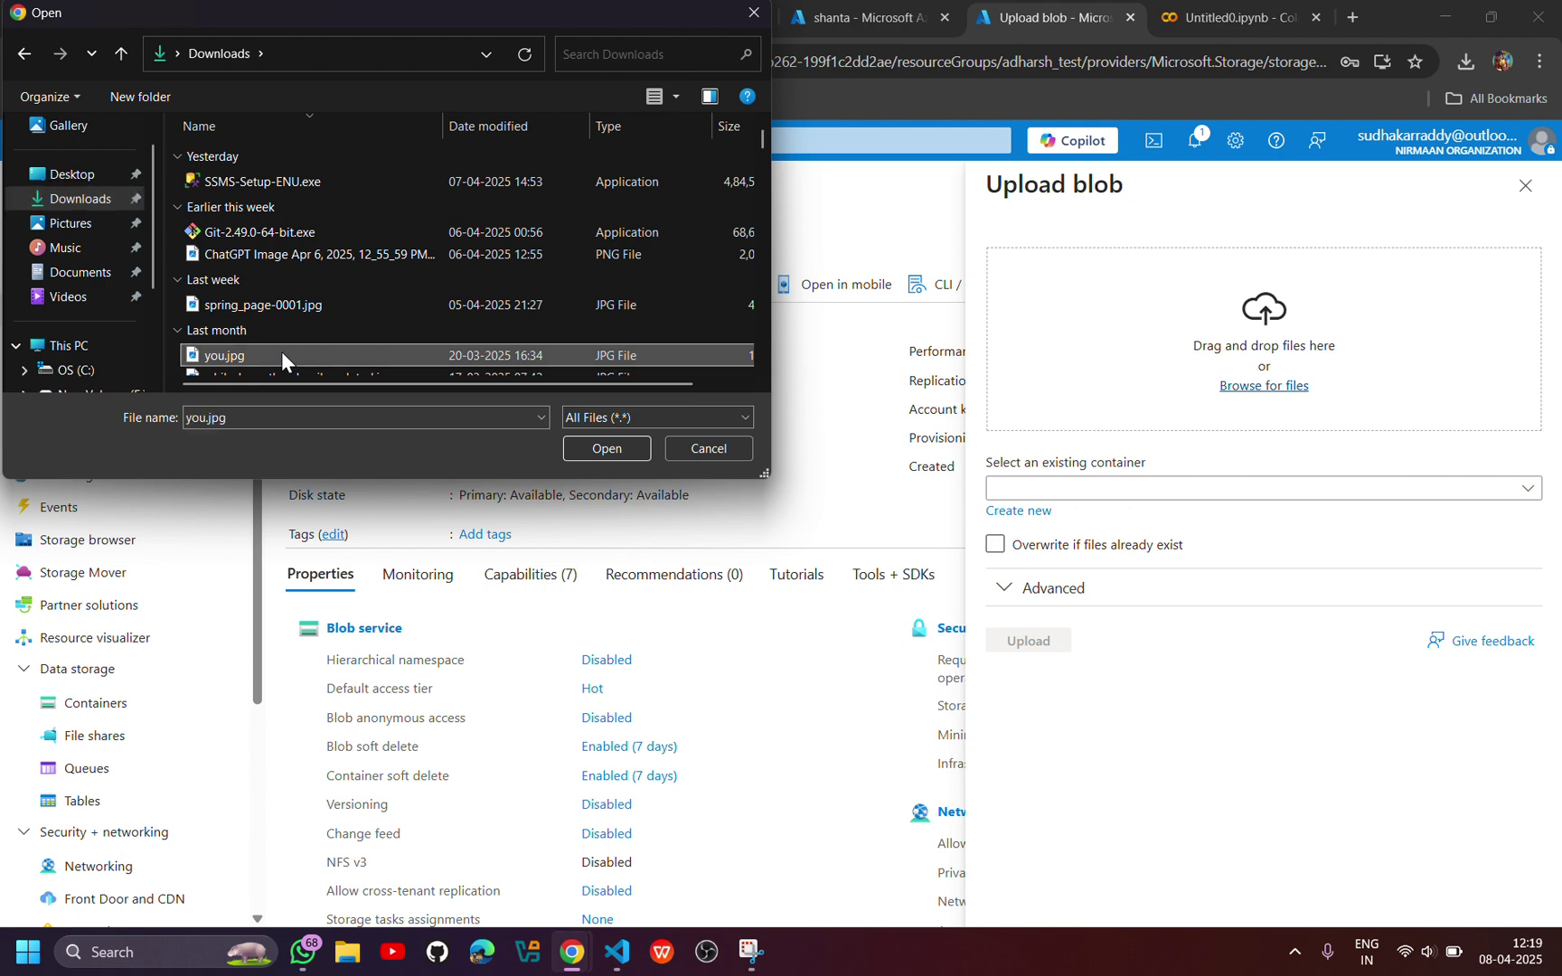
click(589, 445)
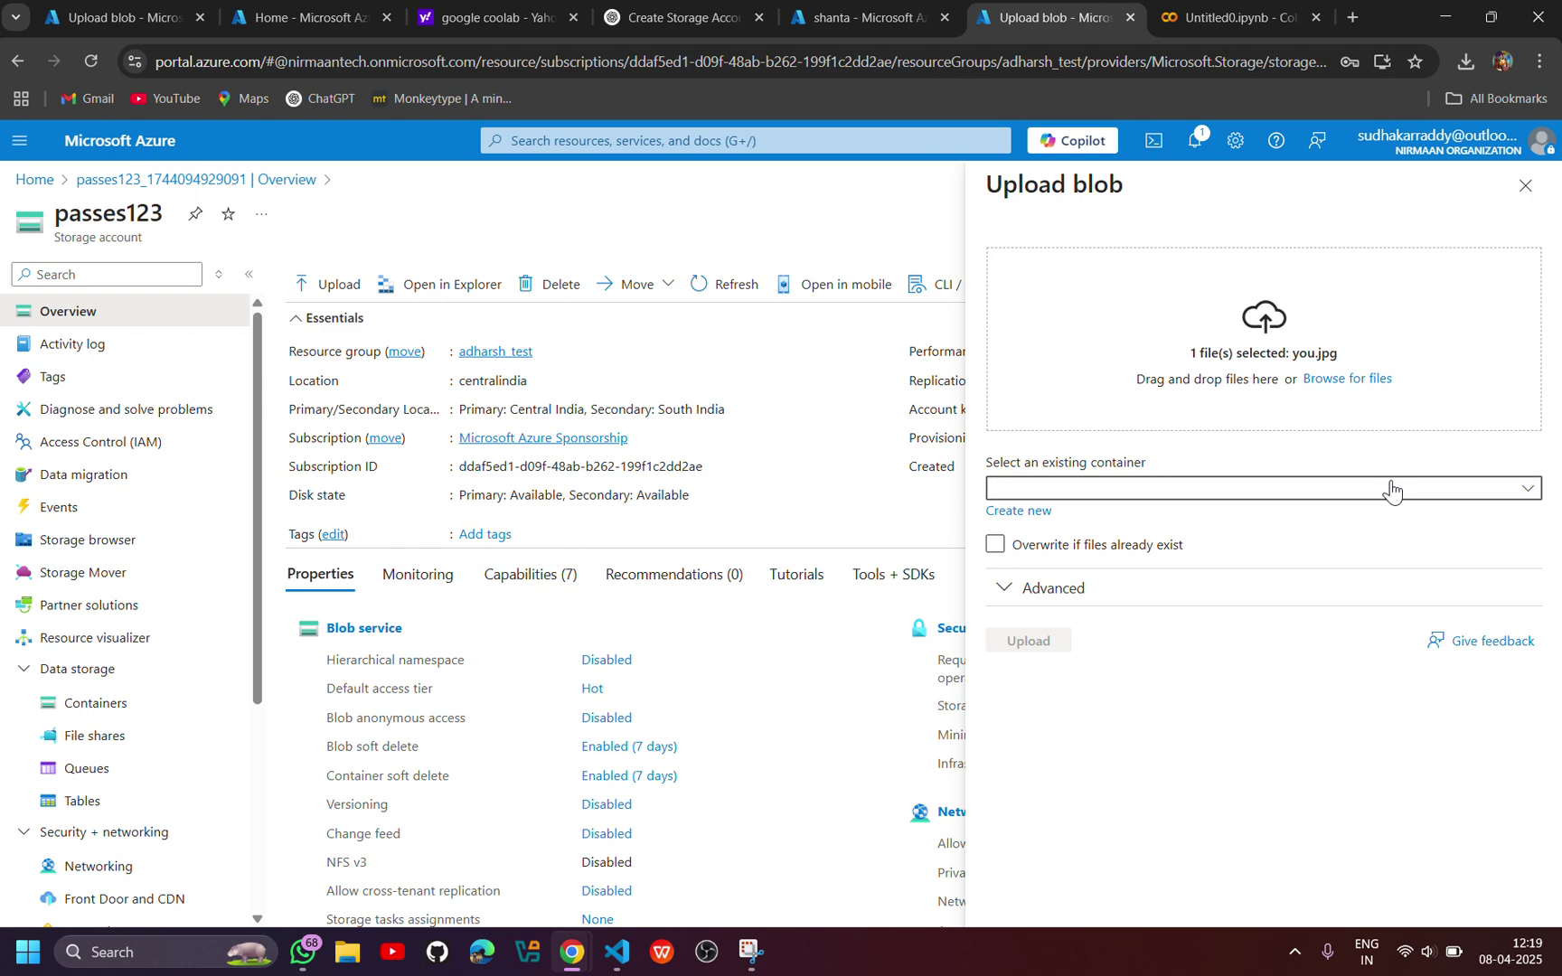
Create a new private container named with the account owner's first name and upload the selected image into it
click(1044, 511)
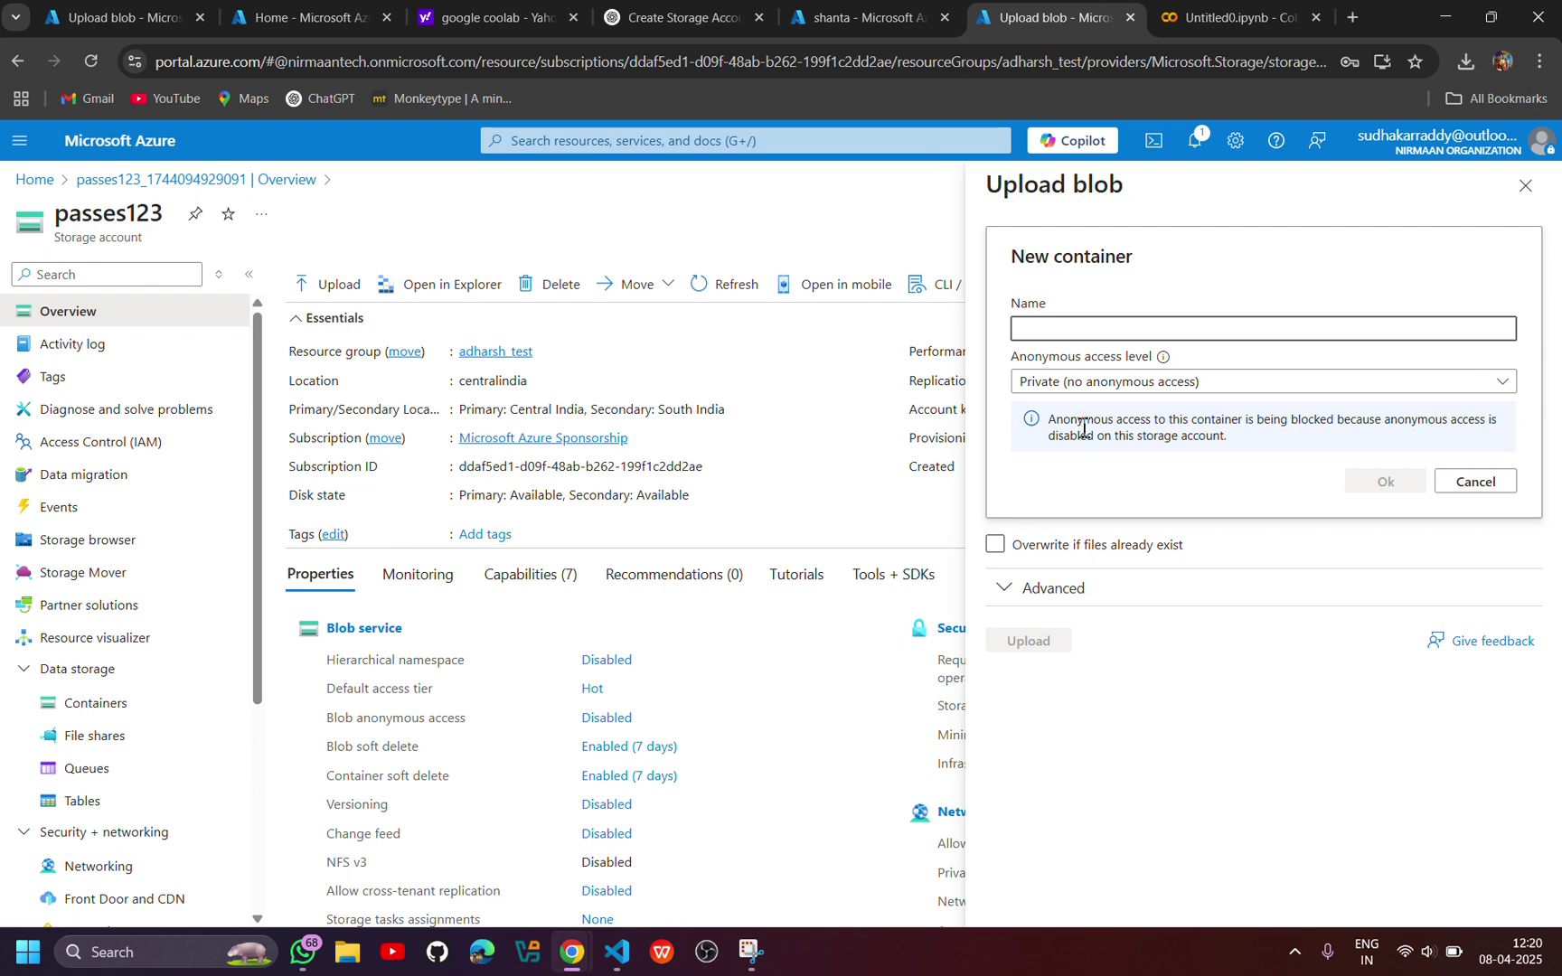
text(sudha)
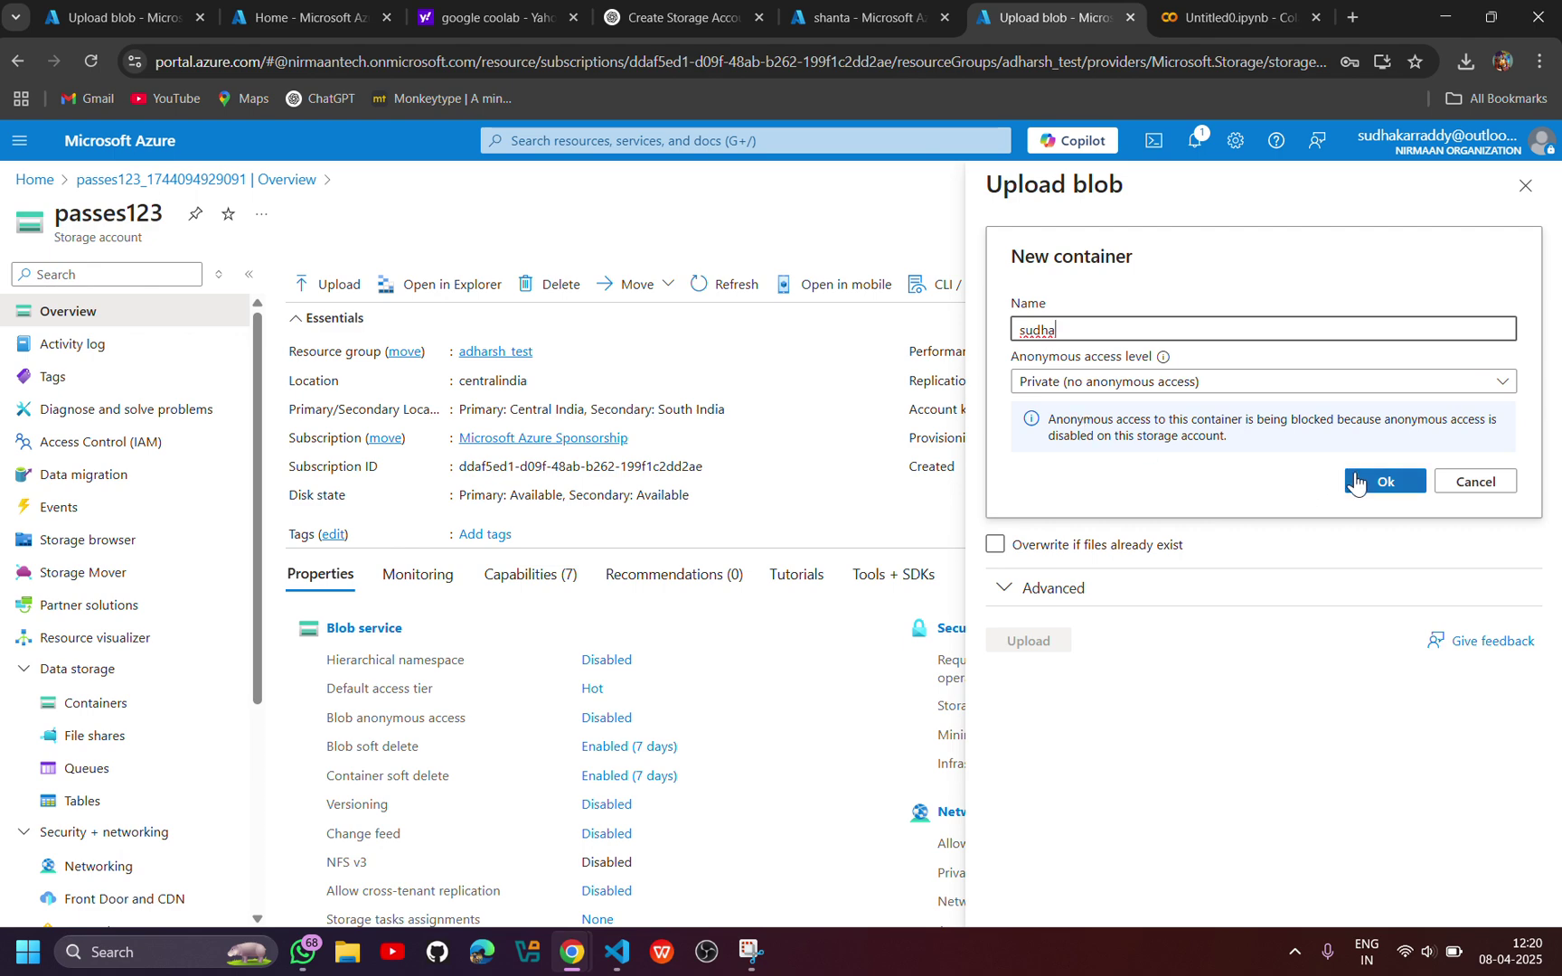
text(ka)
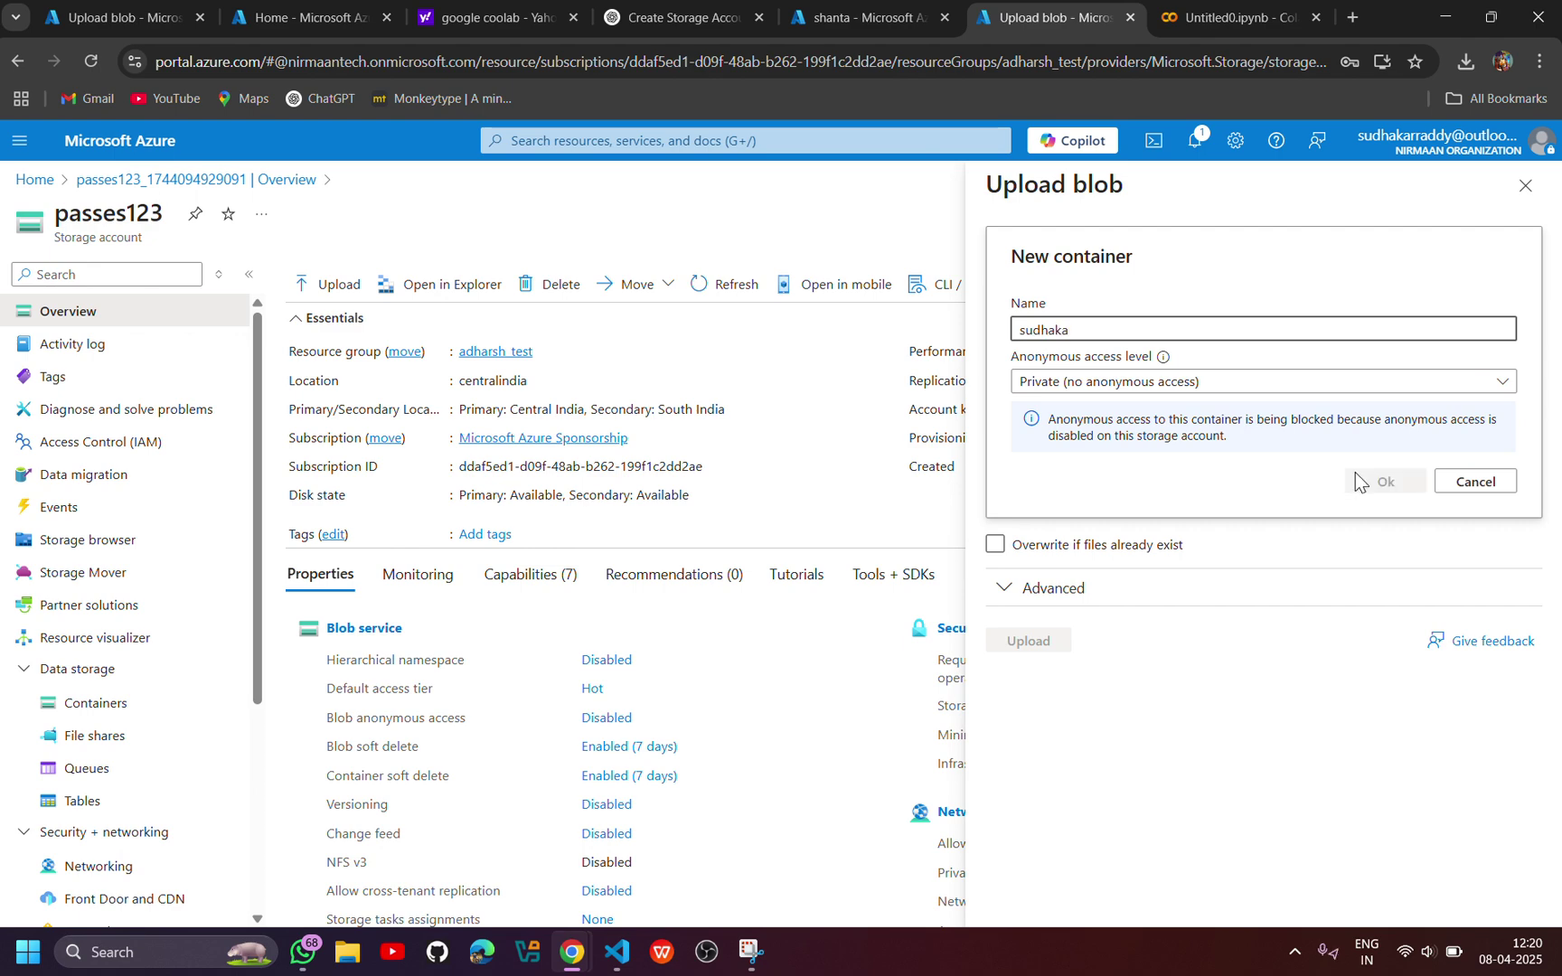
text(r)
click(1356, 484)
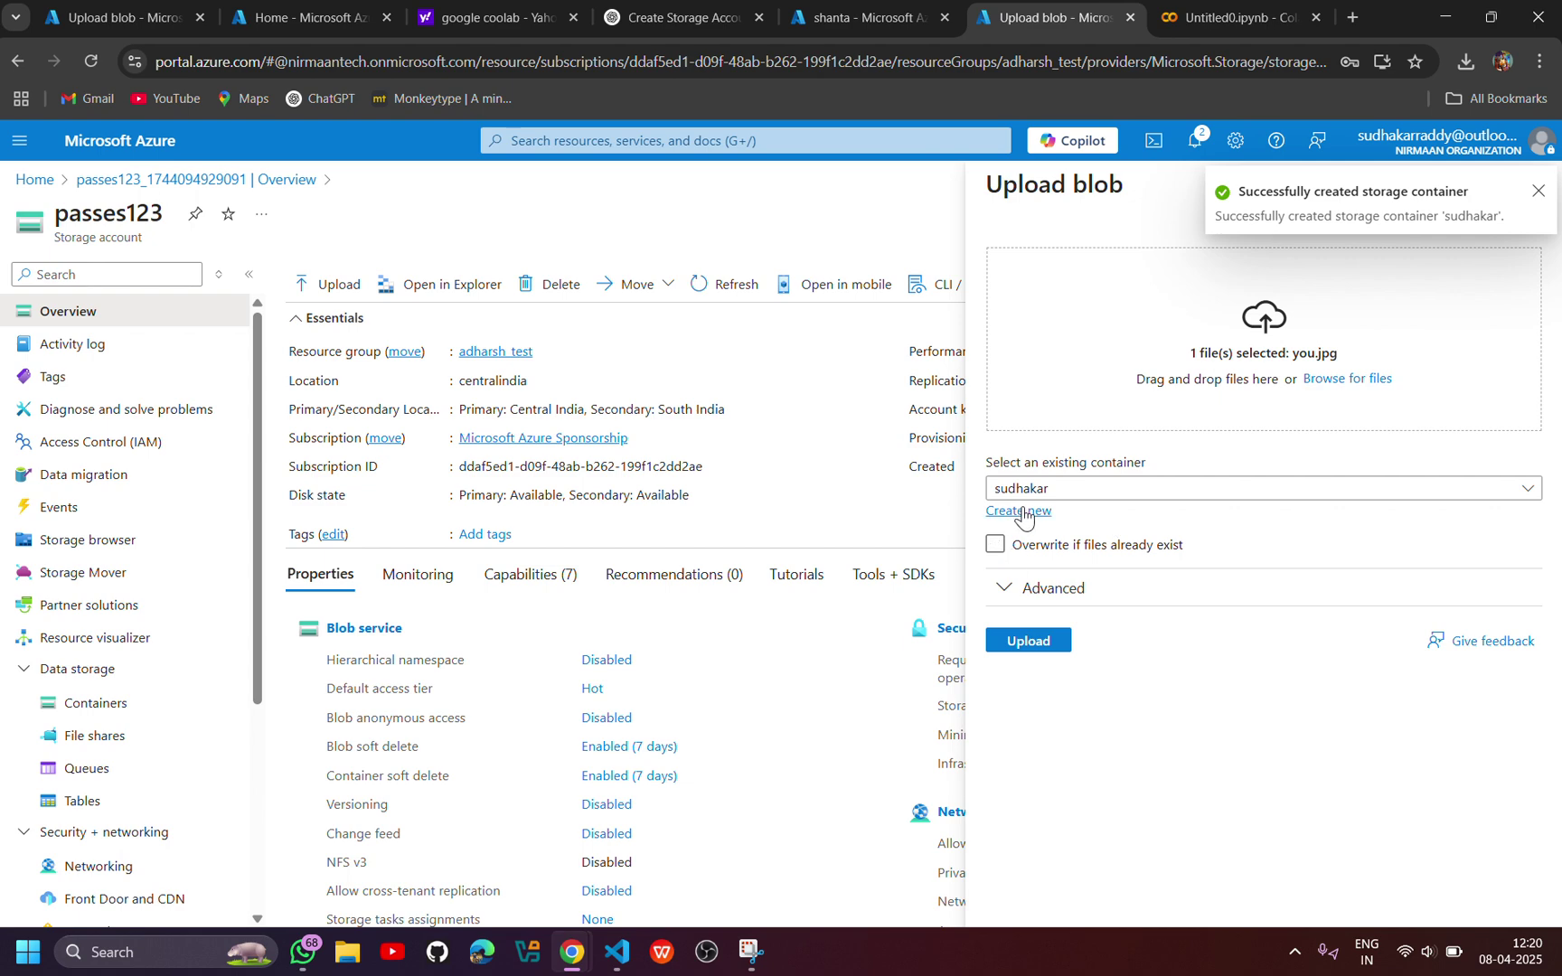
click(1022, 642)
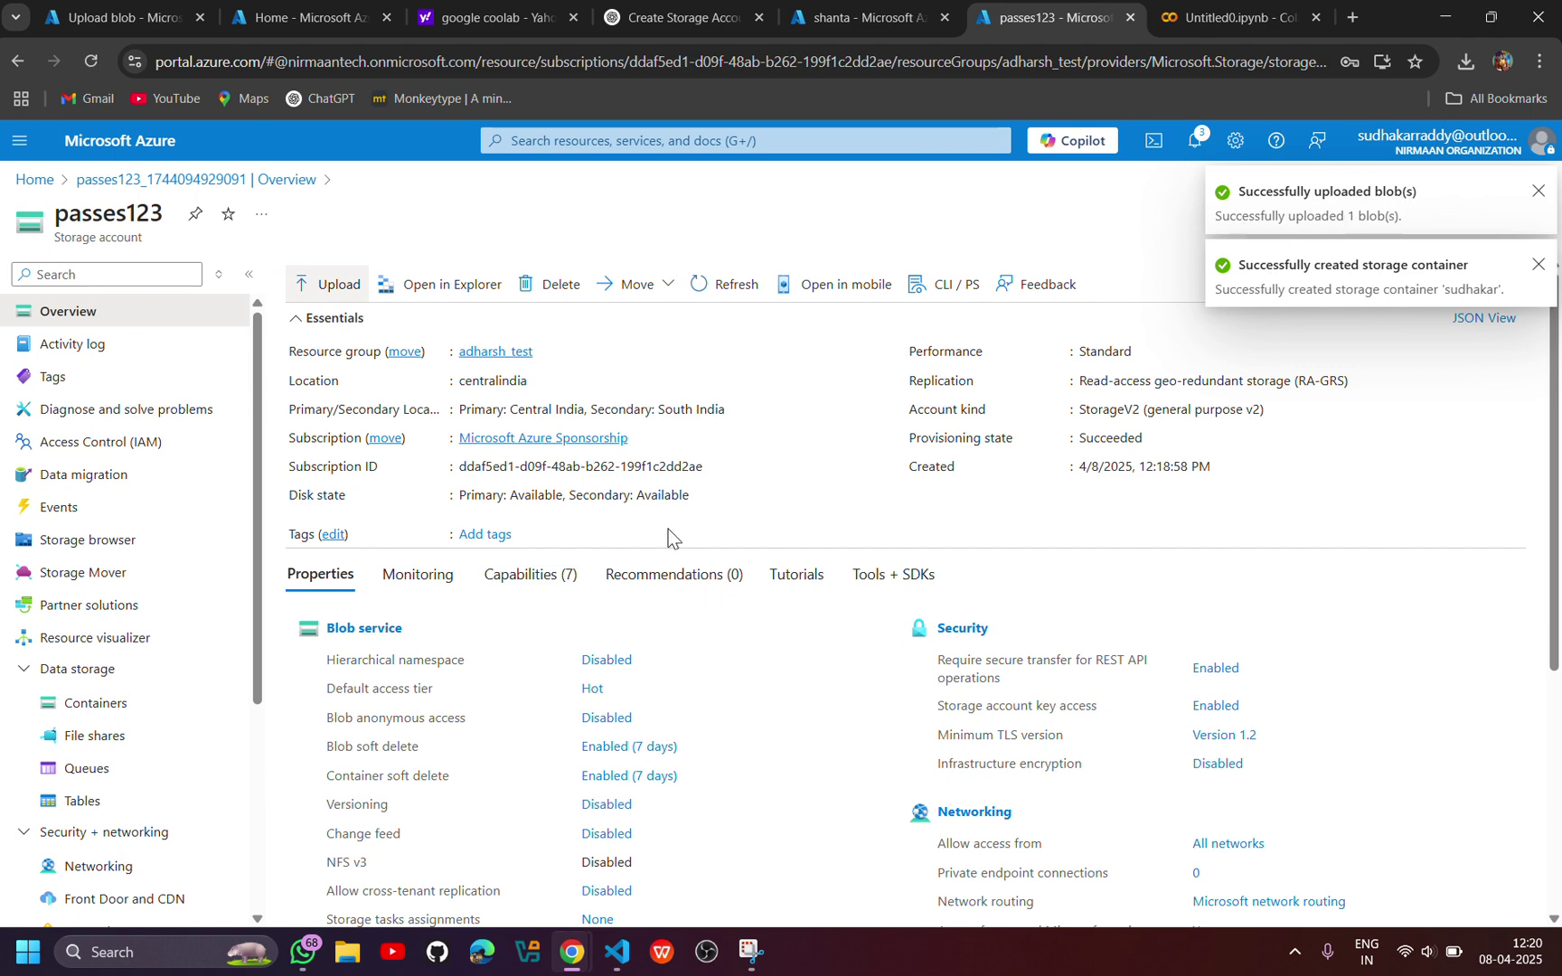
Switch to the Colab notebook and examine the package installation cell and the blob download code
click(1228, 24)
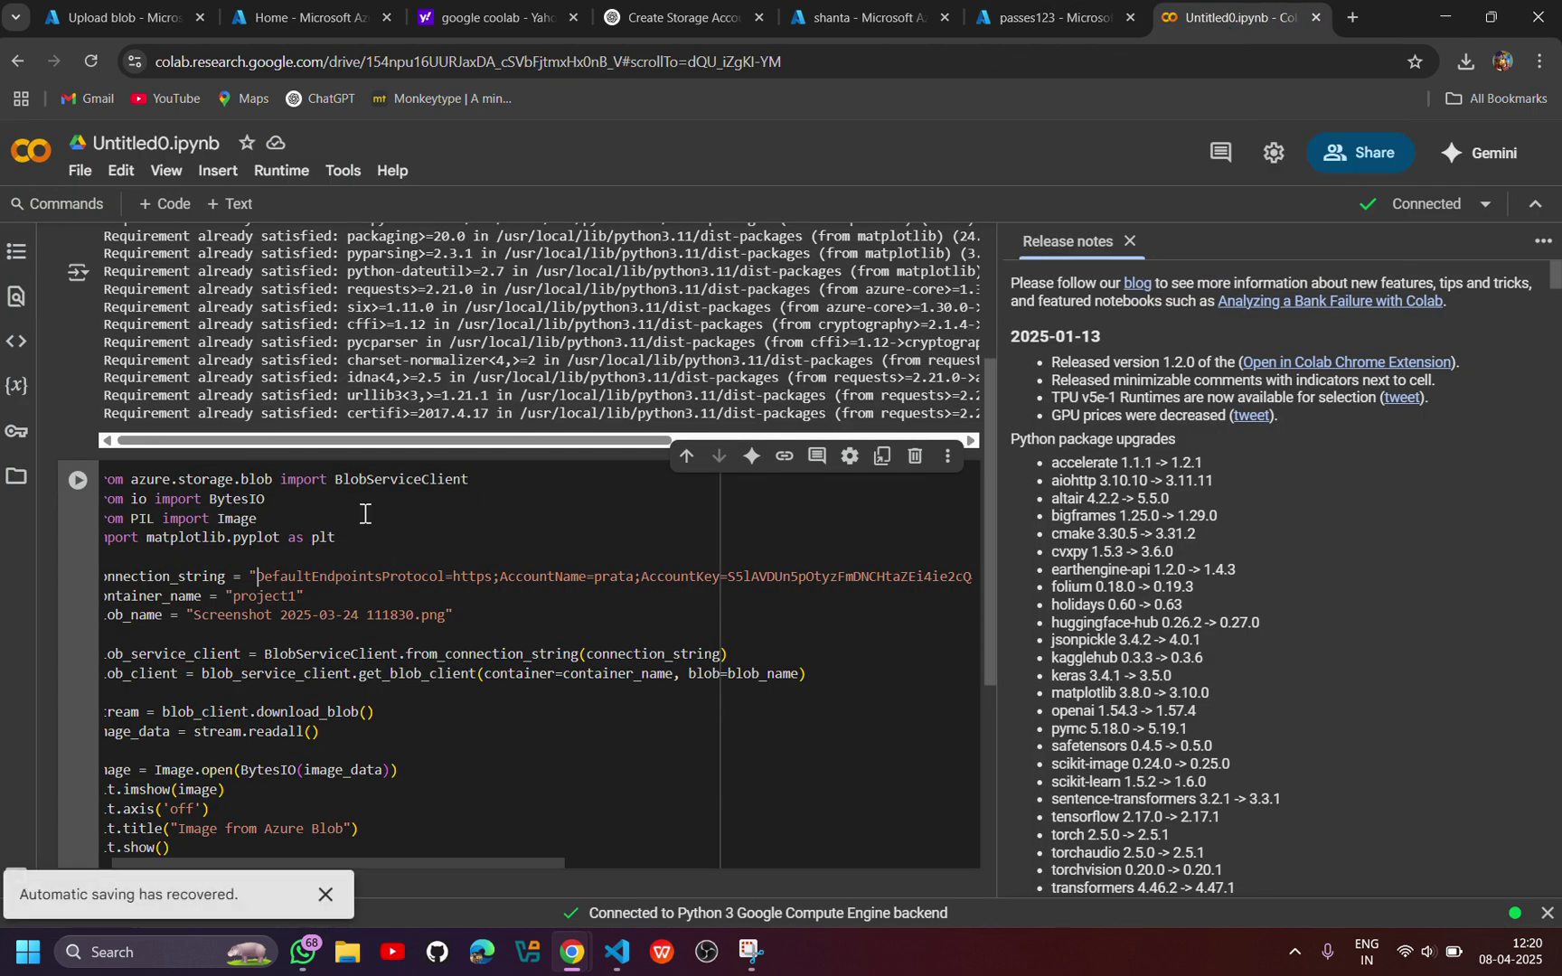
scroll(364, 511, up, 3)
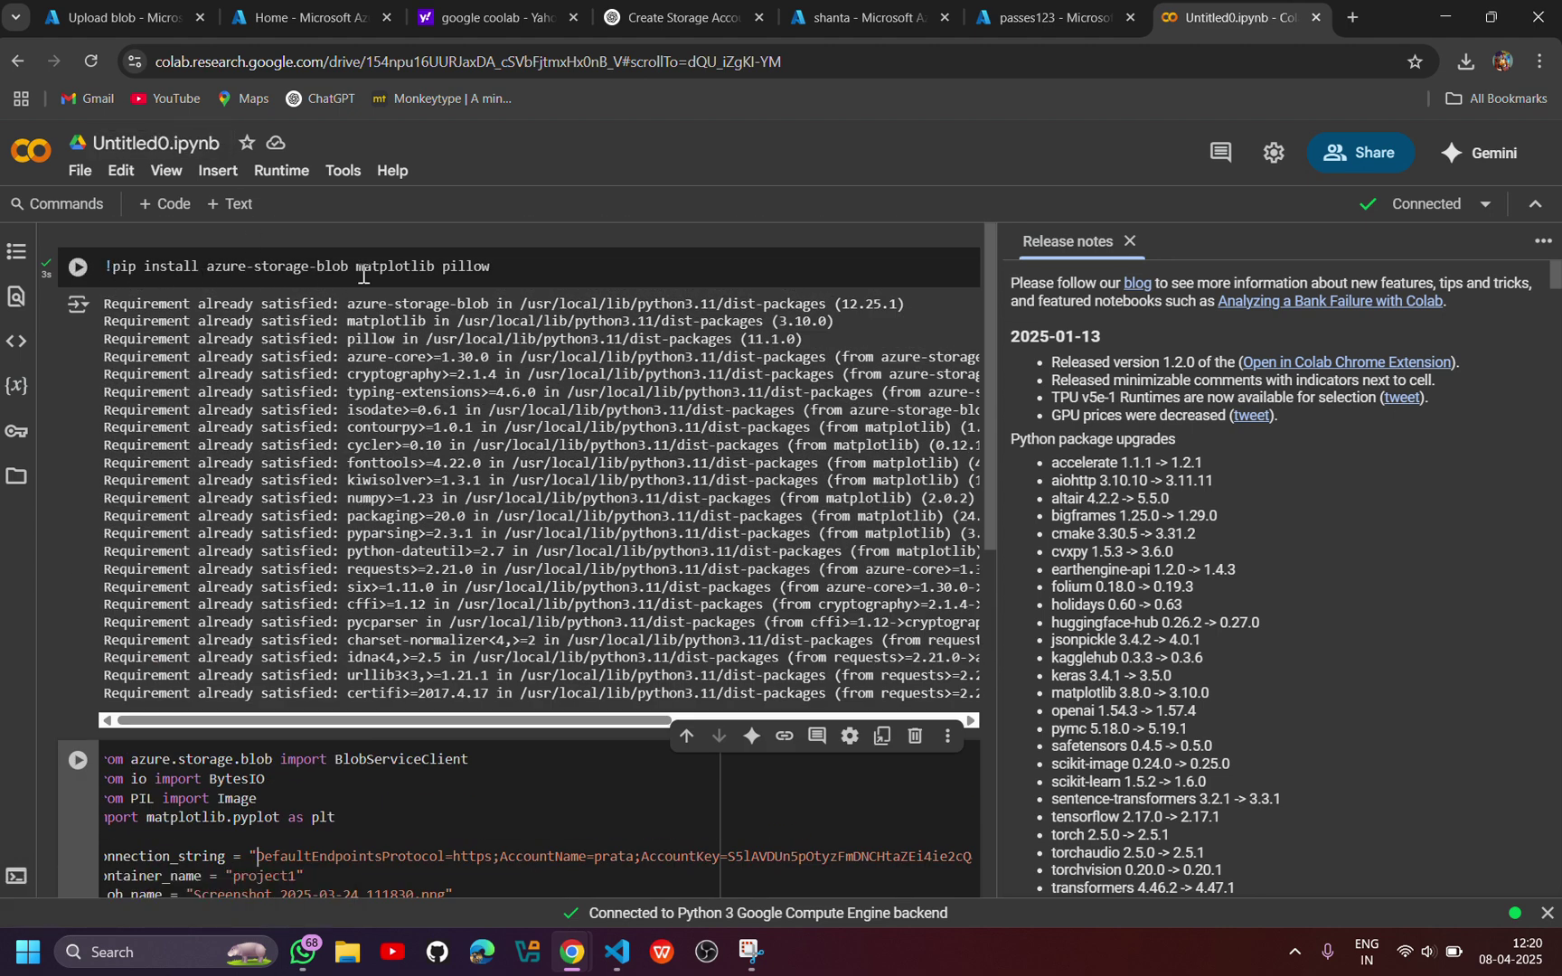
scroll(529, 269, down, 5)
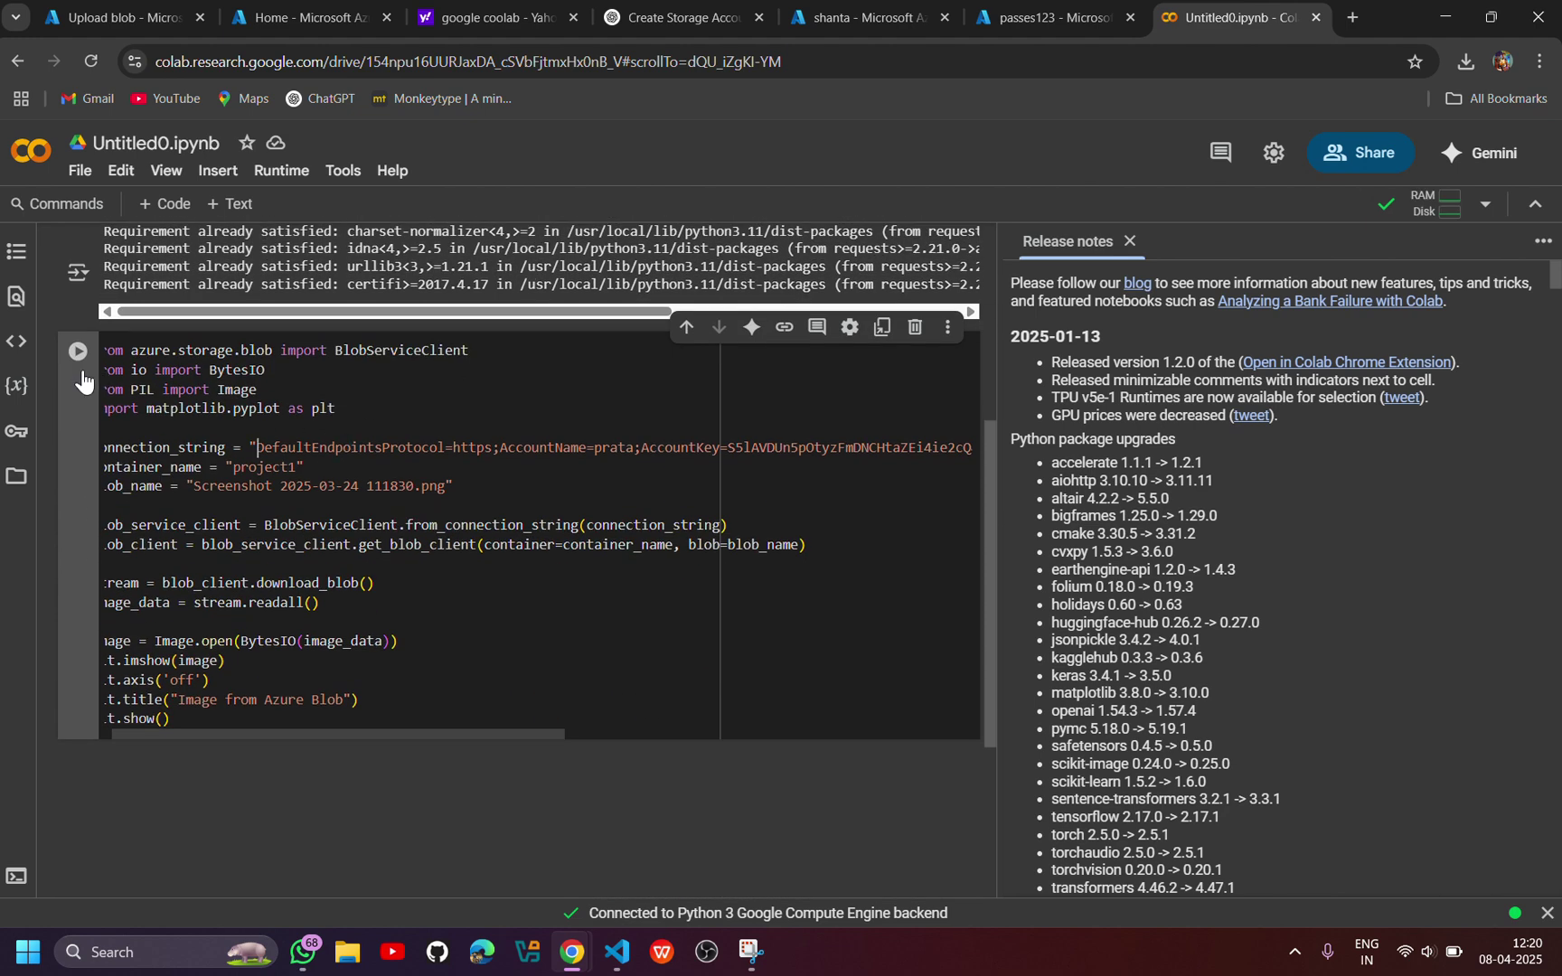
scroll(192, 398, left, 1)
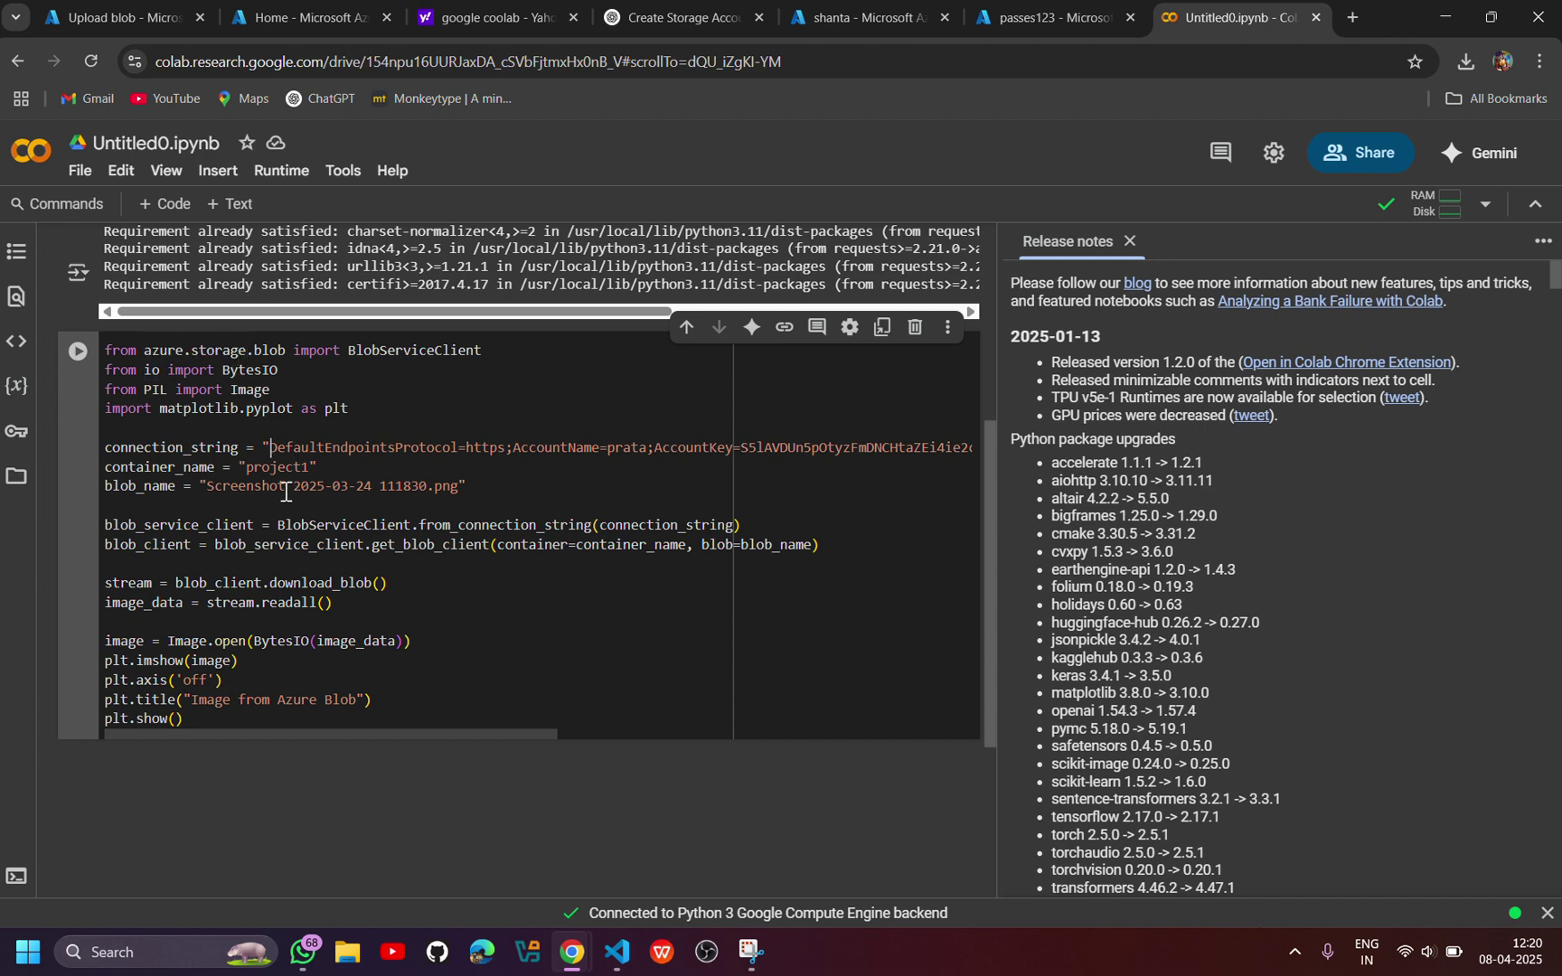
Return to the Azure portal, filter the storage accounts by "passes" and open passes123
click(1021, 17)
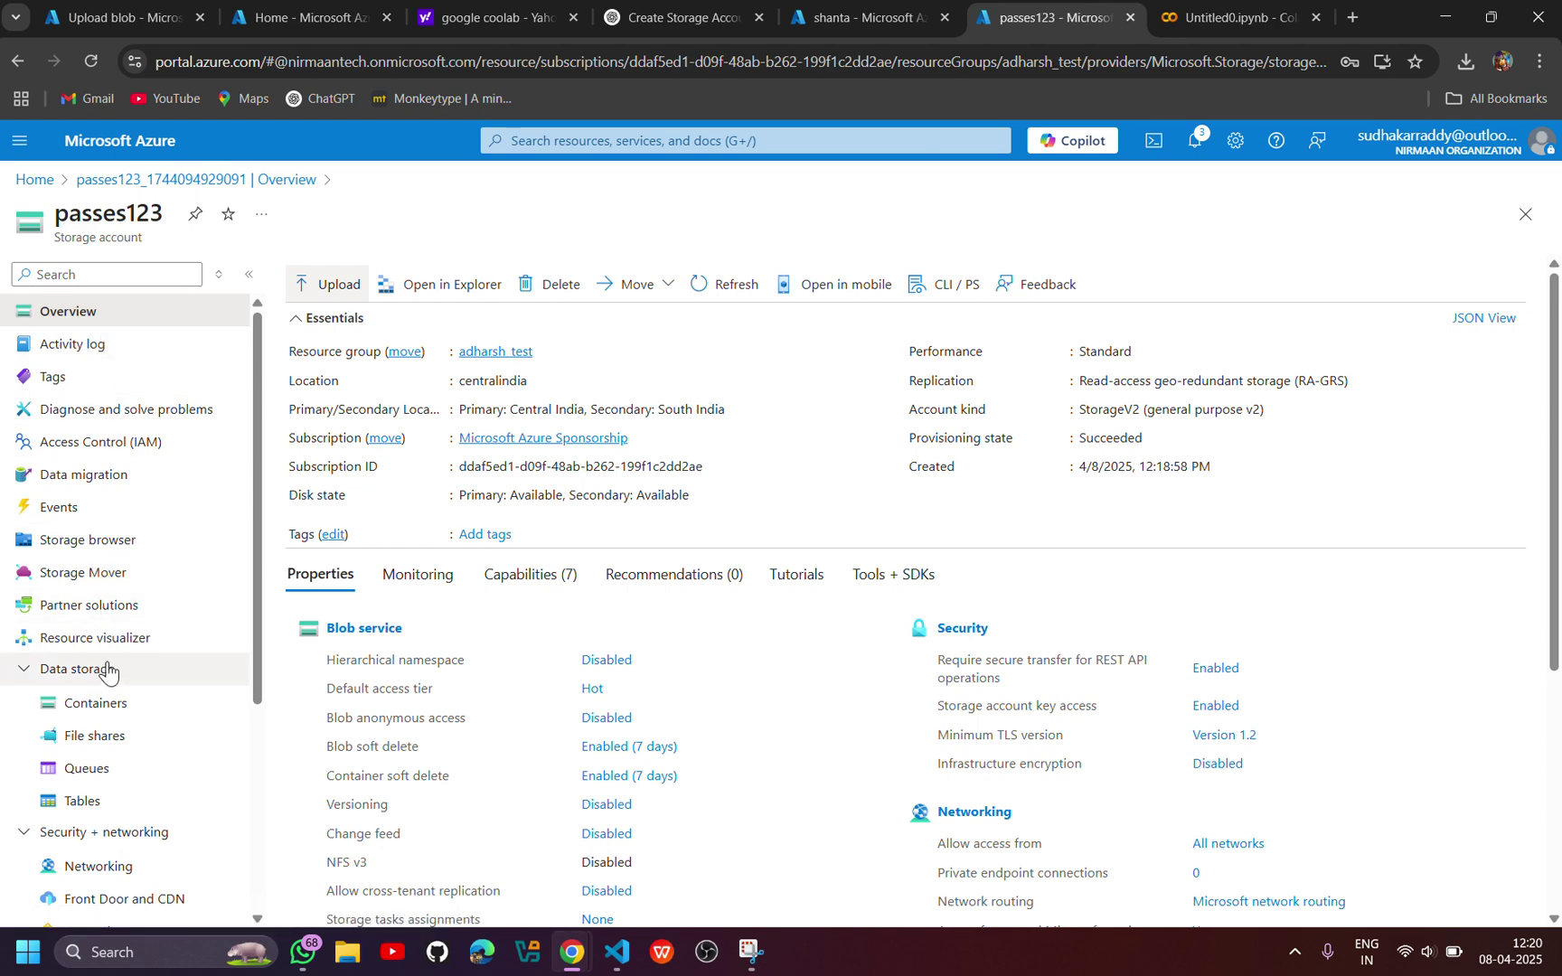
click(19, 140)
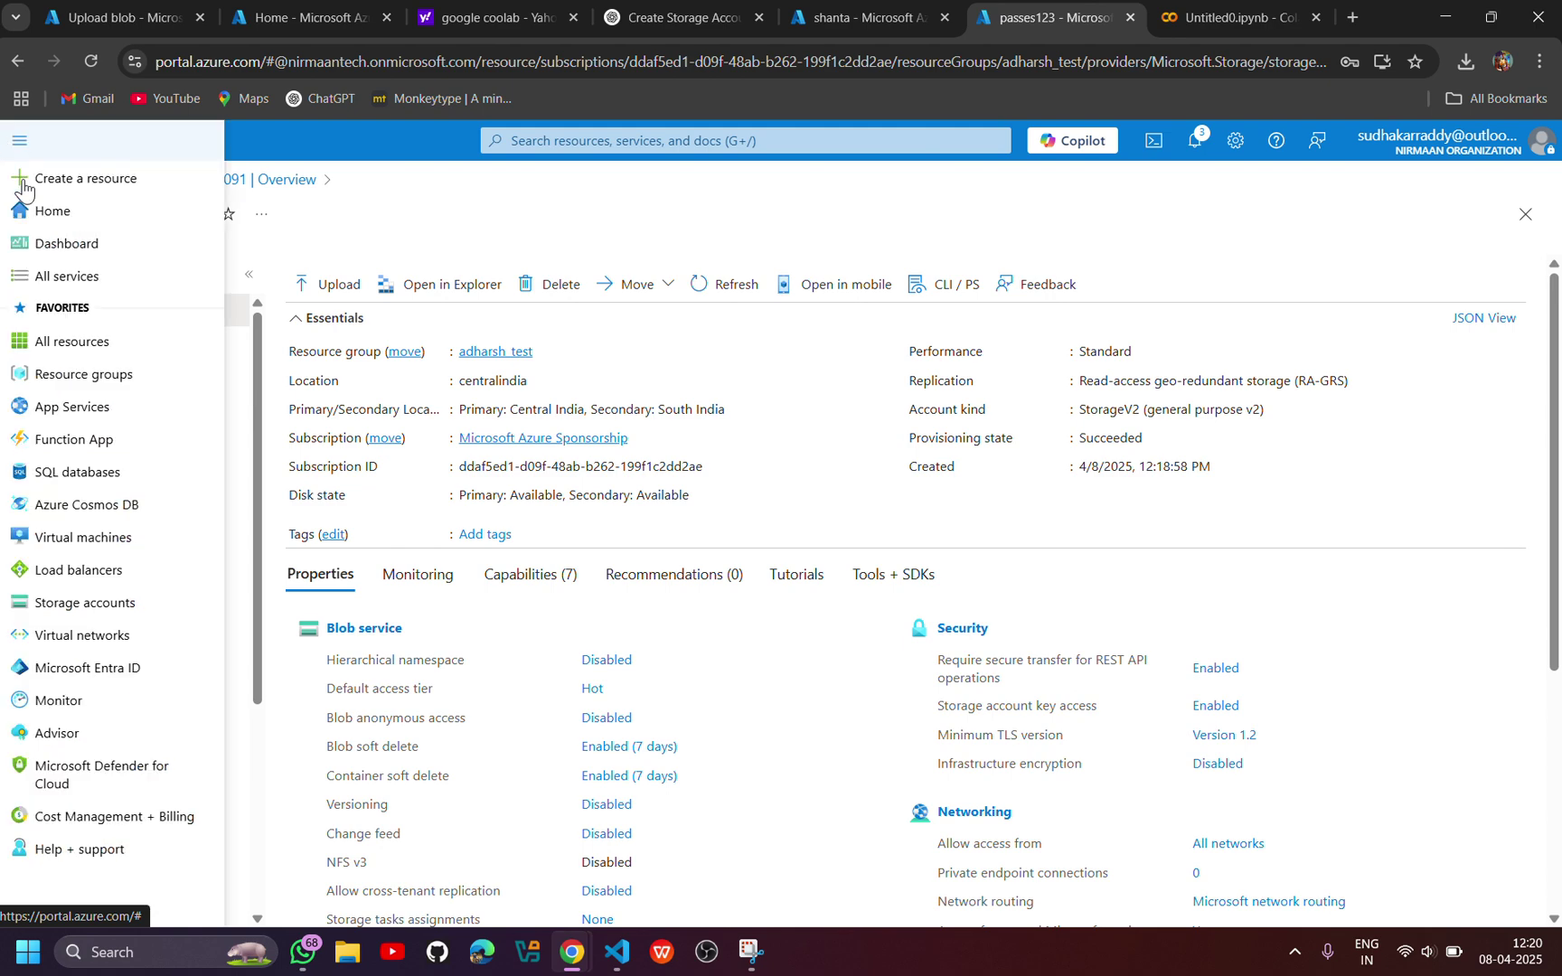
click(118, 603)
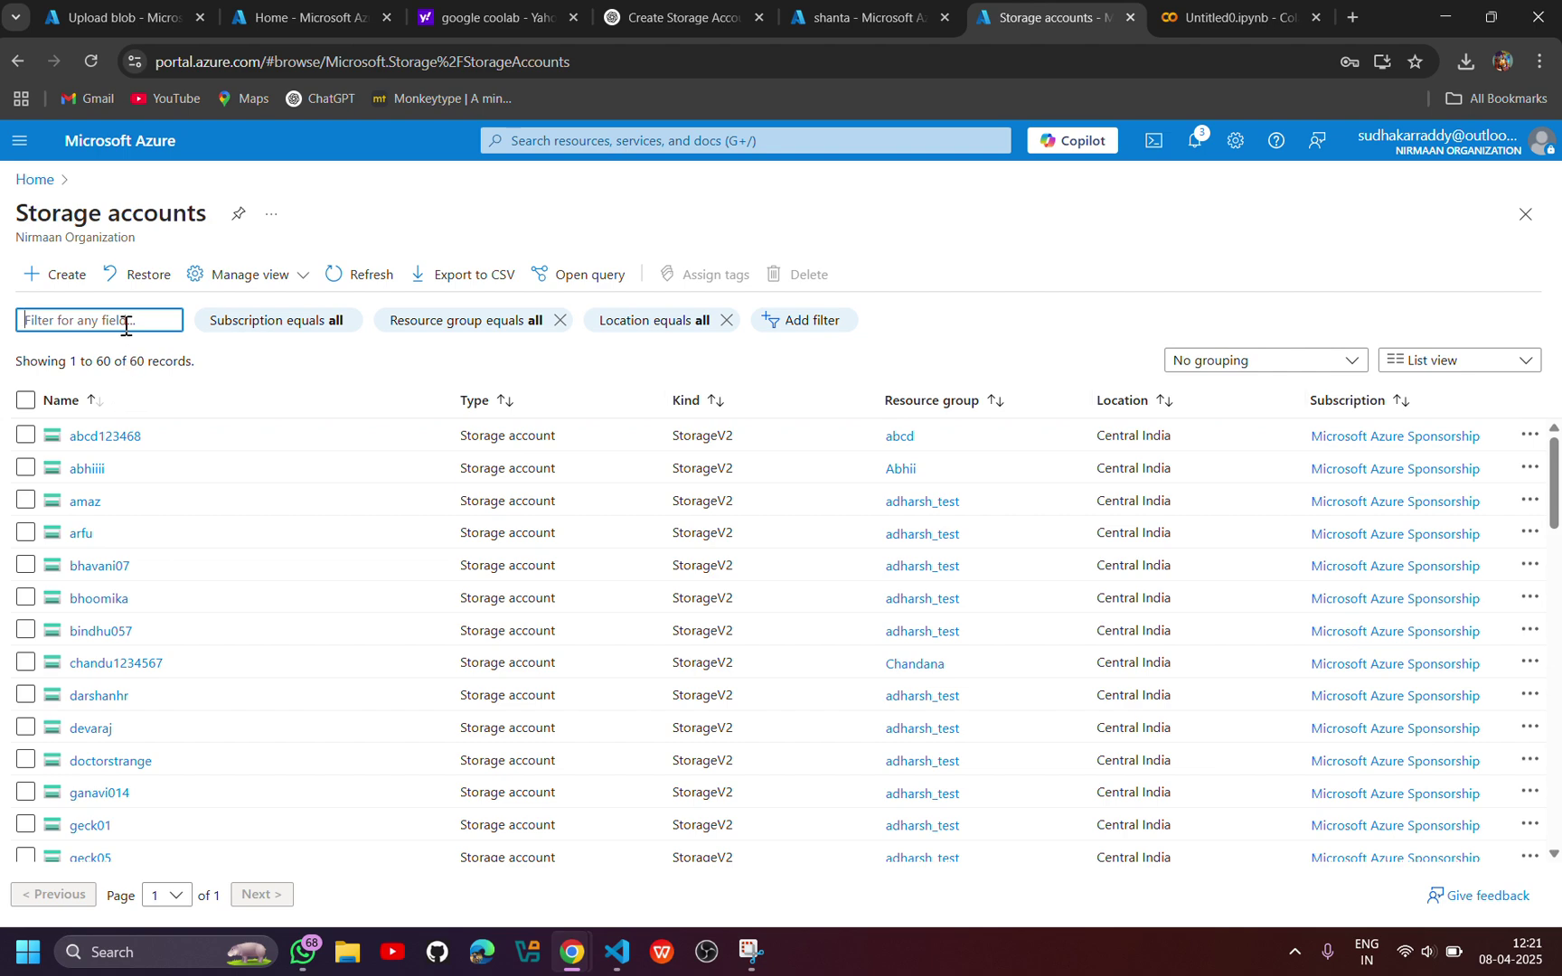
text(passes)
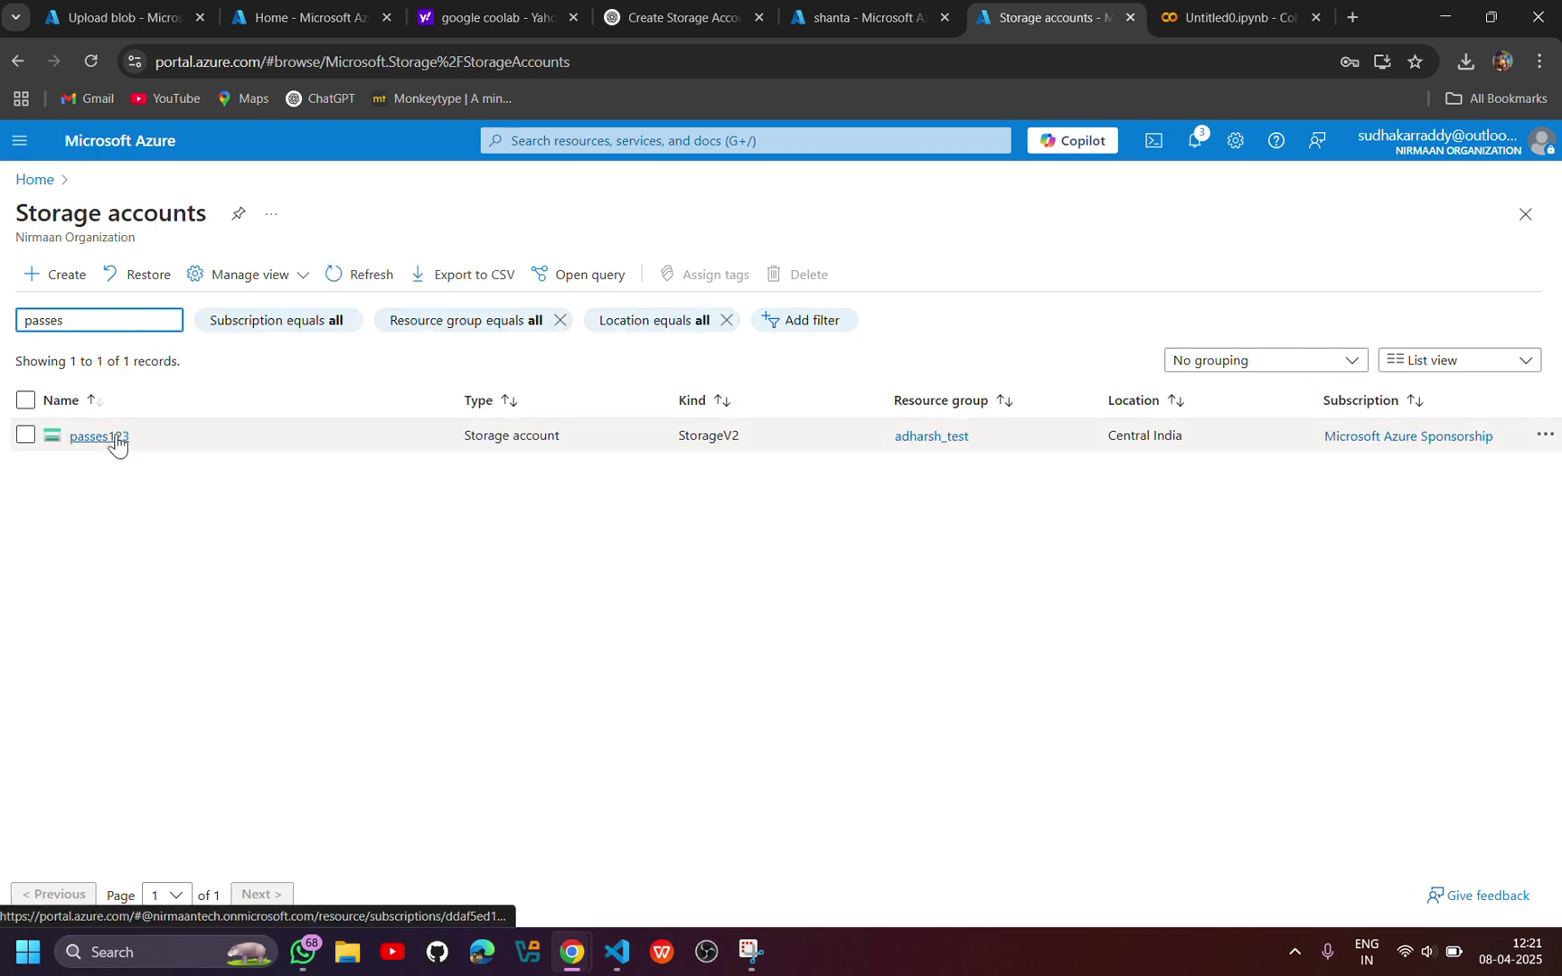
click(115, 440)
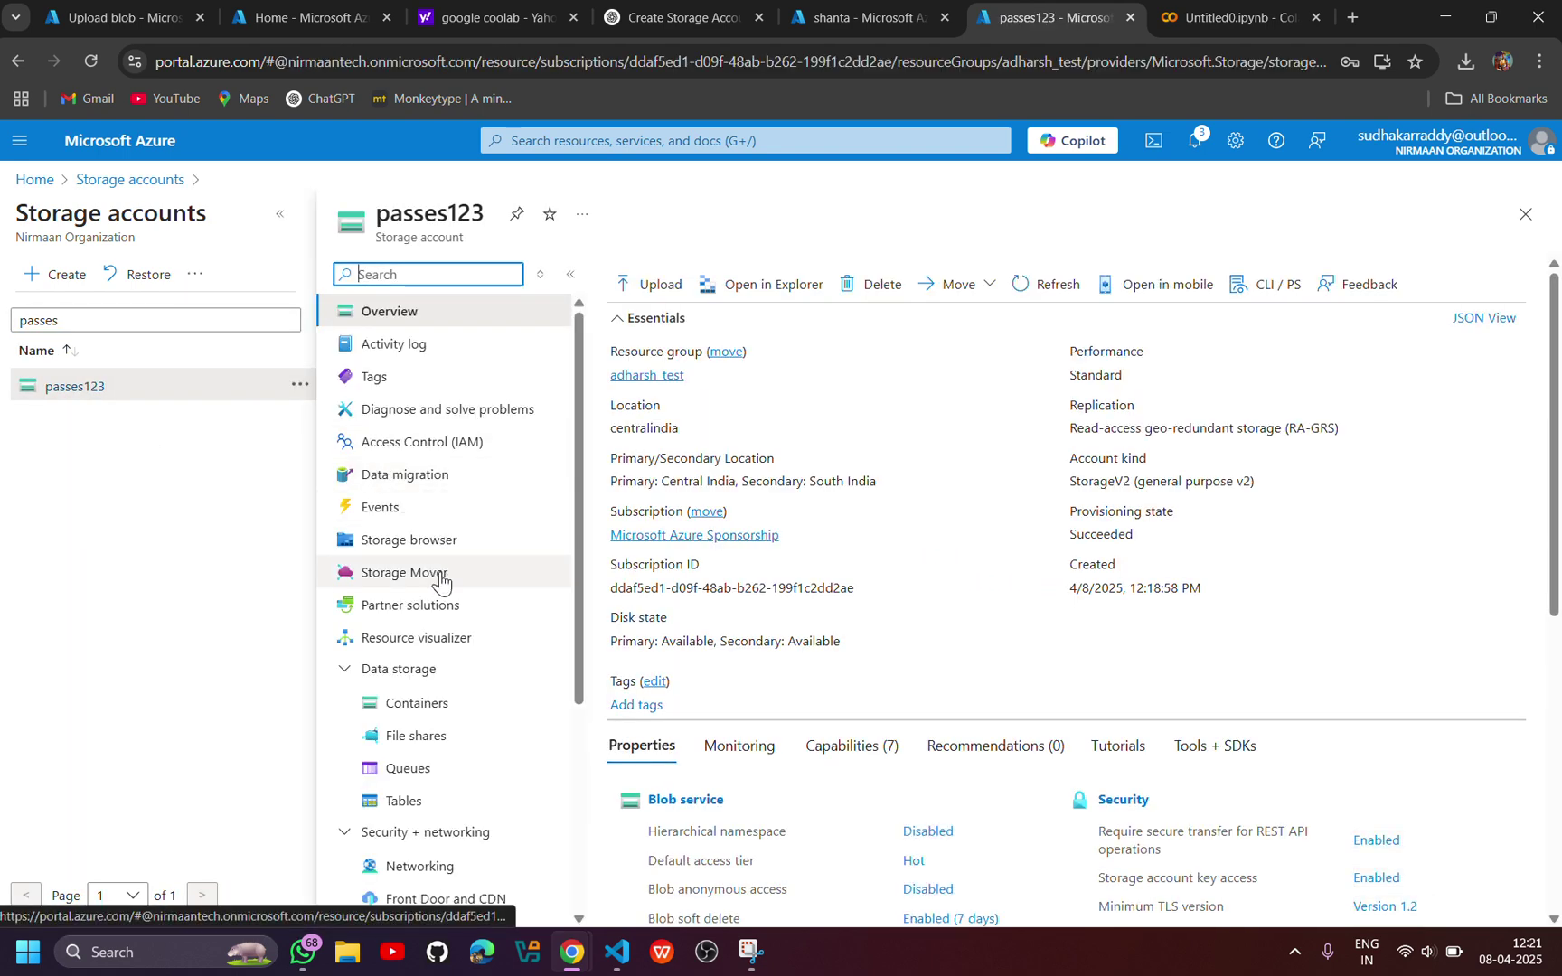
Reveal the key1 connection string in the storage account's access keys and copy it
scroll(443, 592, down, 3)
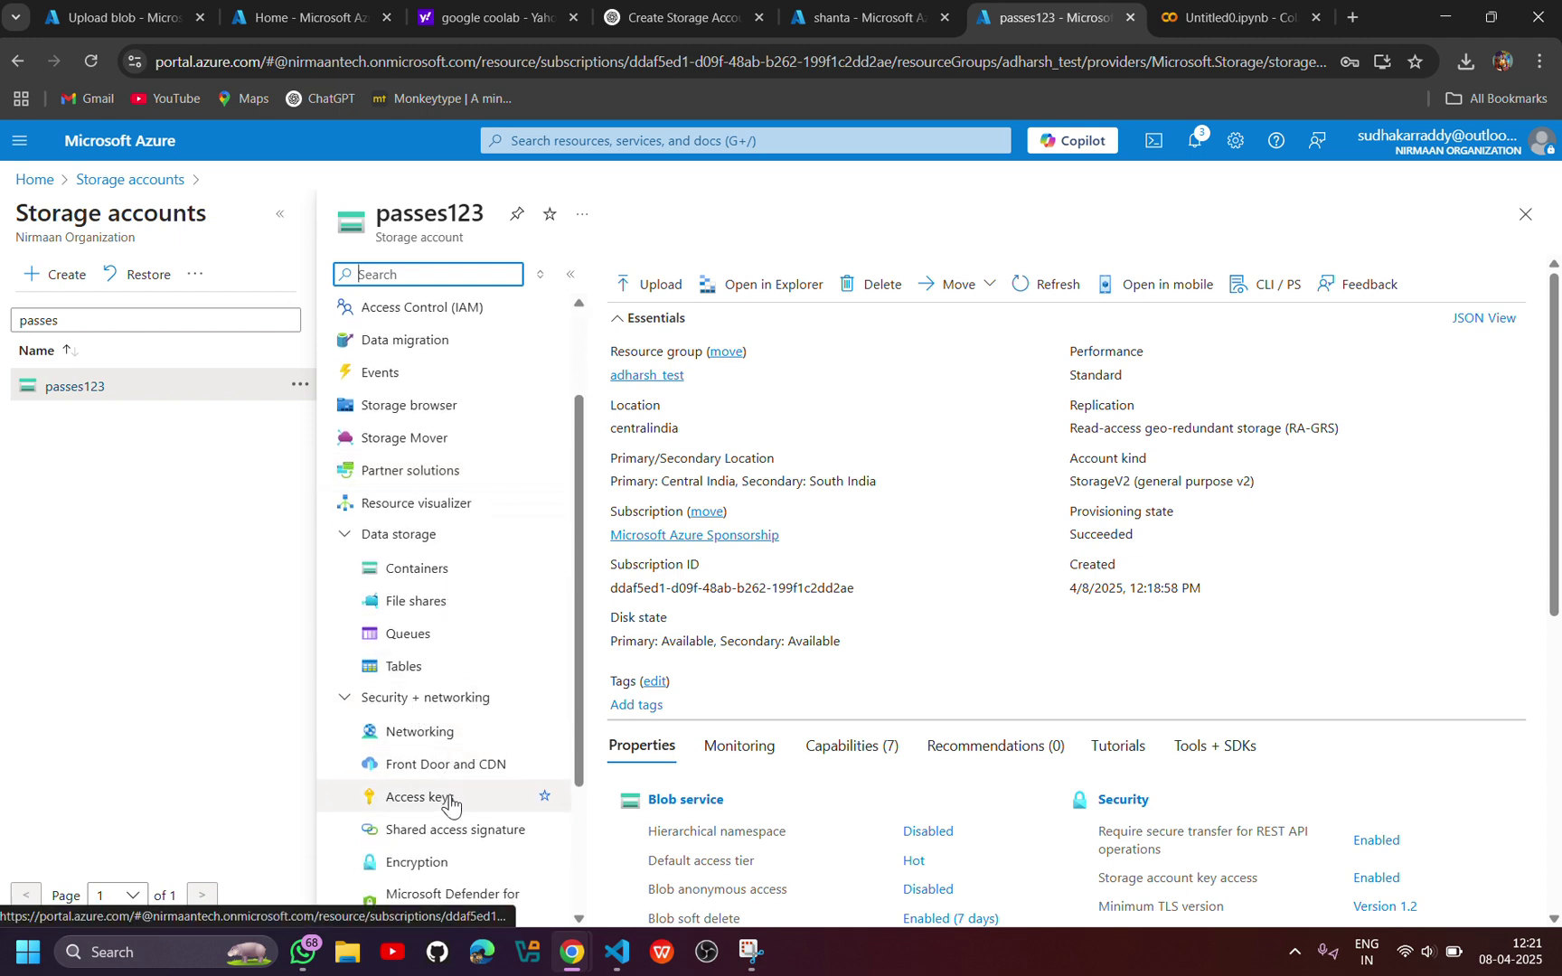
click(450, 803)
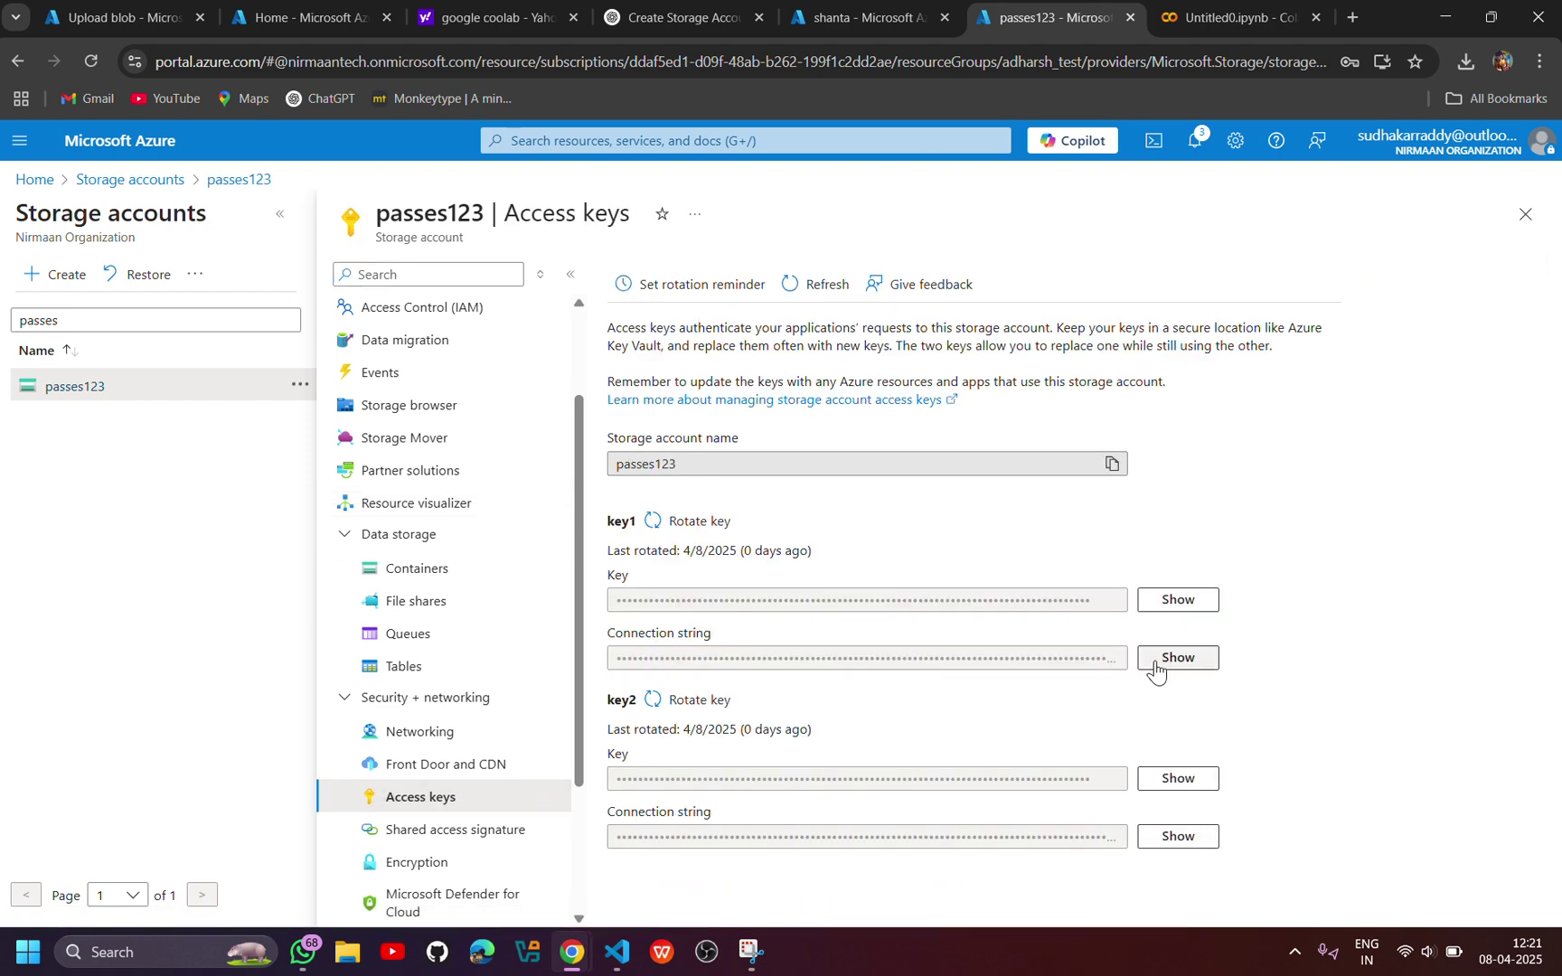
click(1157, 666)
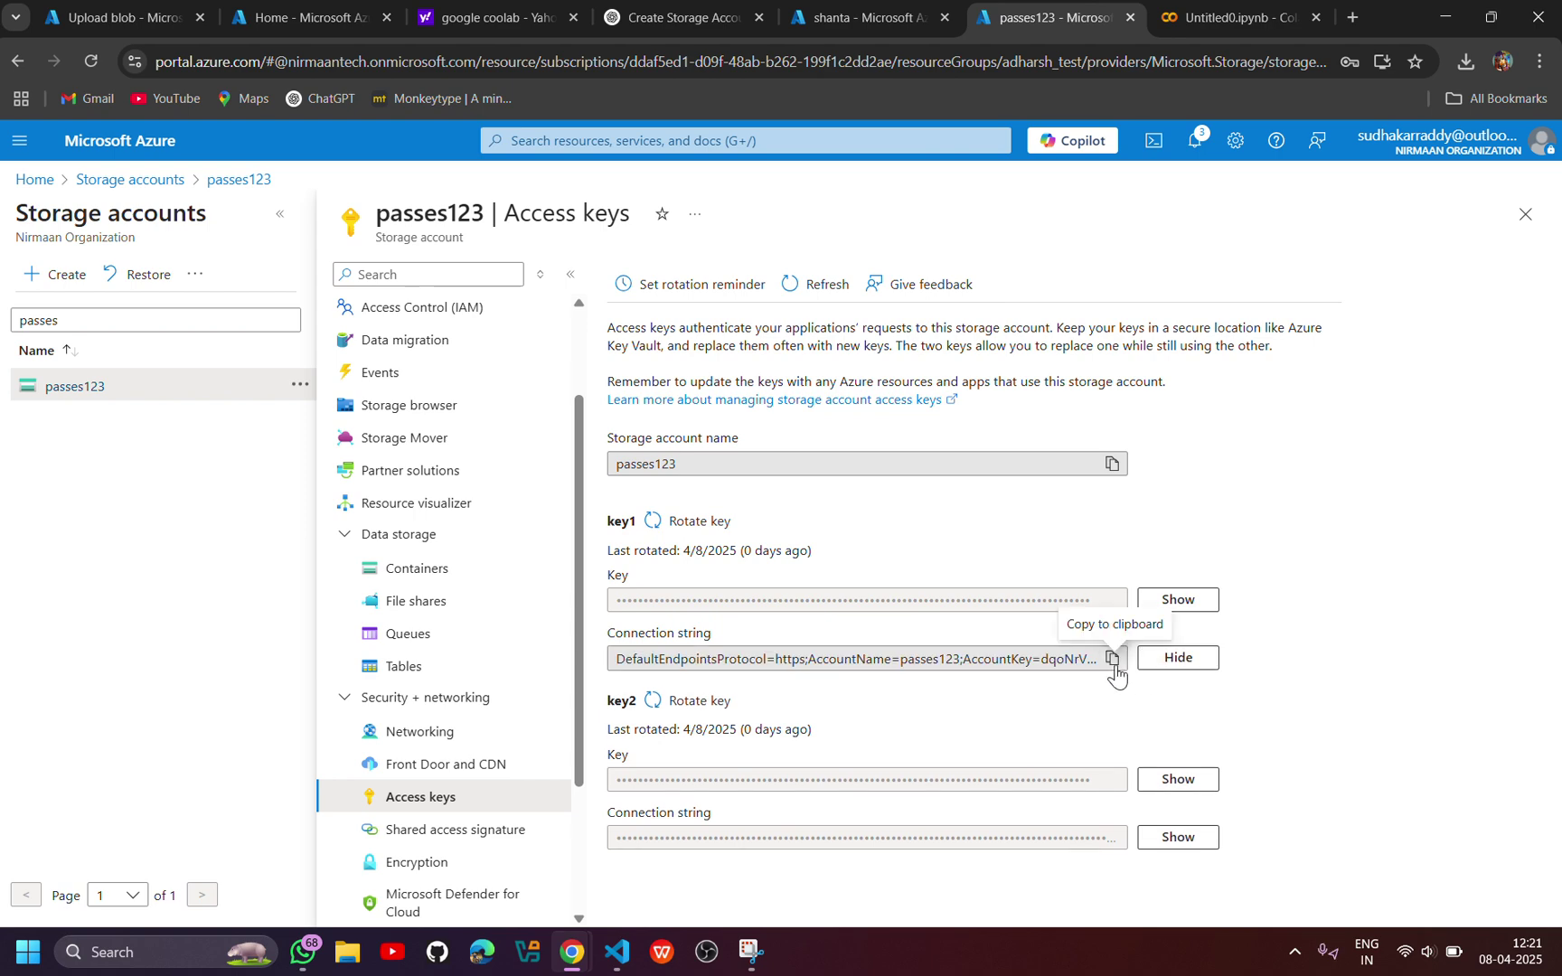
click(1114, 666)
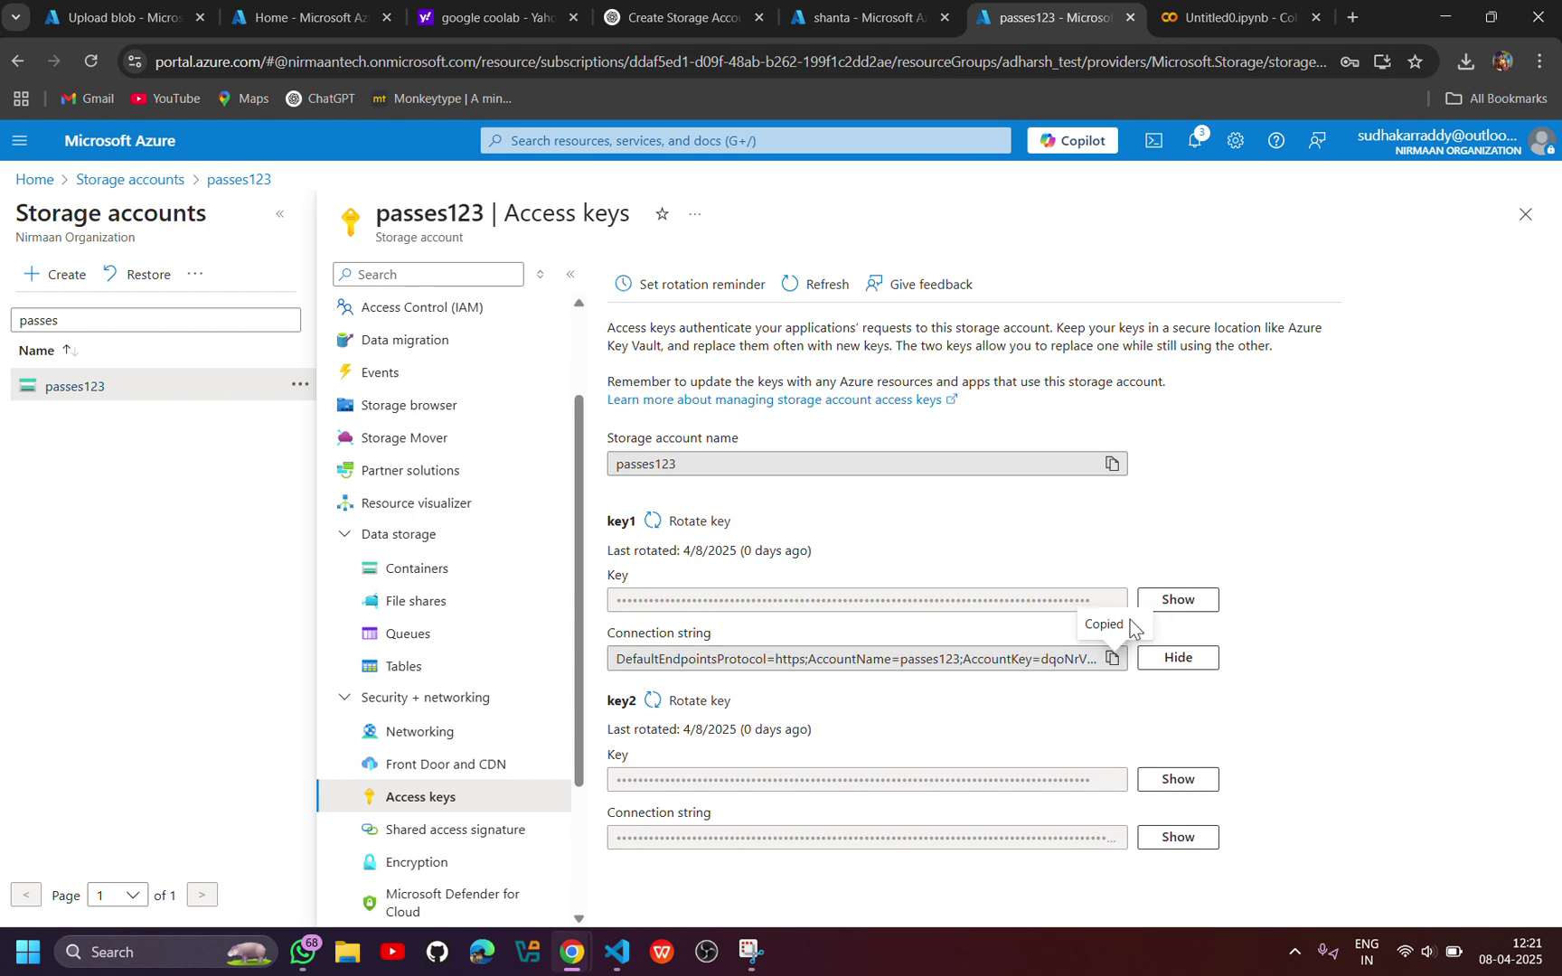
In the Colab notebook, replace the connection_string value with the copied storage account connection string and clear the container_name value
click(1248, 13)
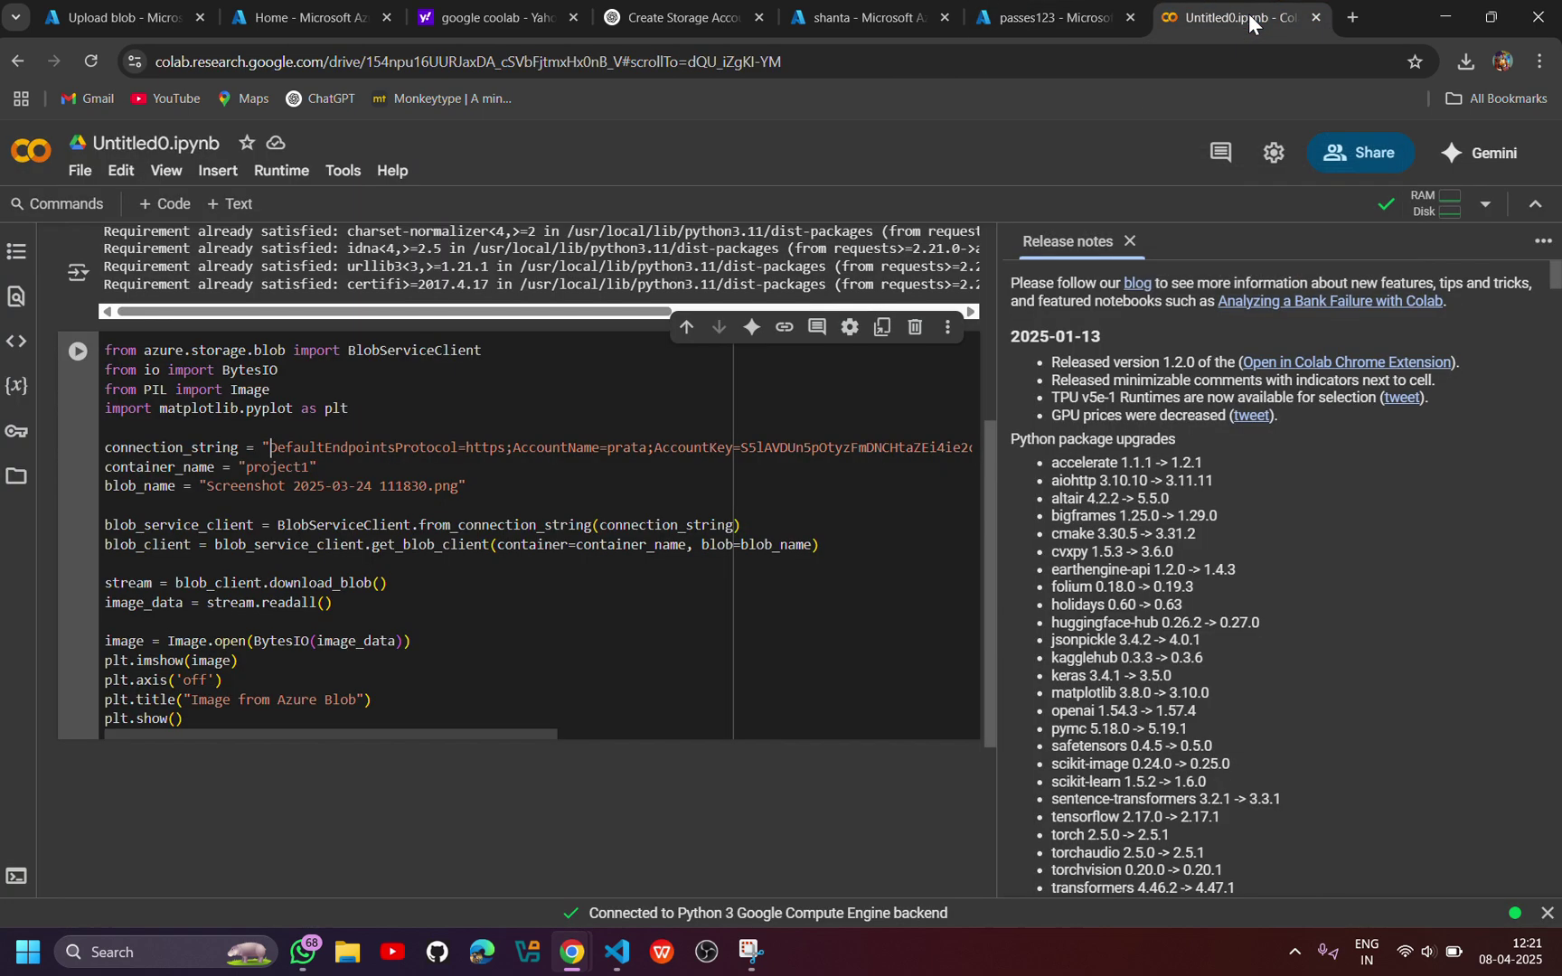
double_click(271, 448)
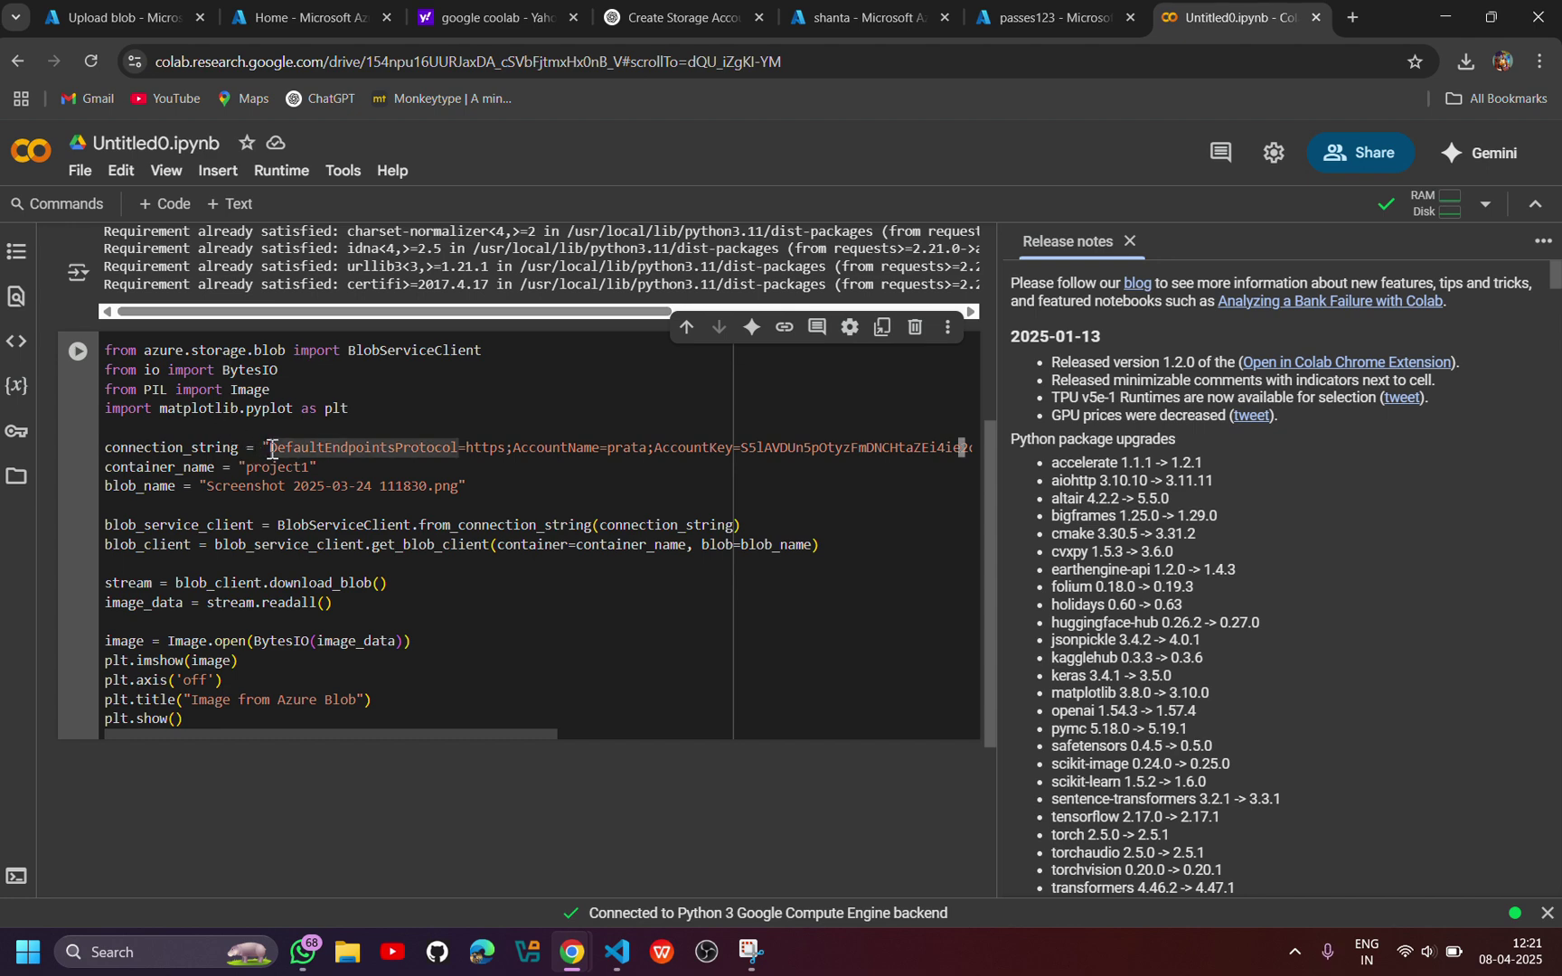
drag(272, 449, 272, 455)
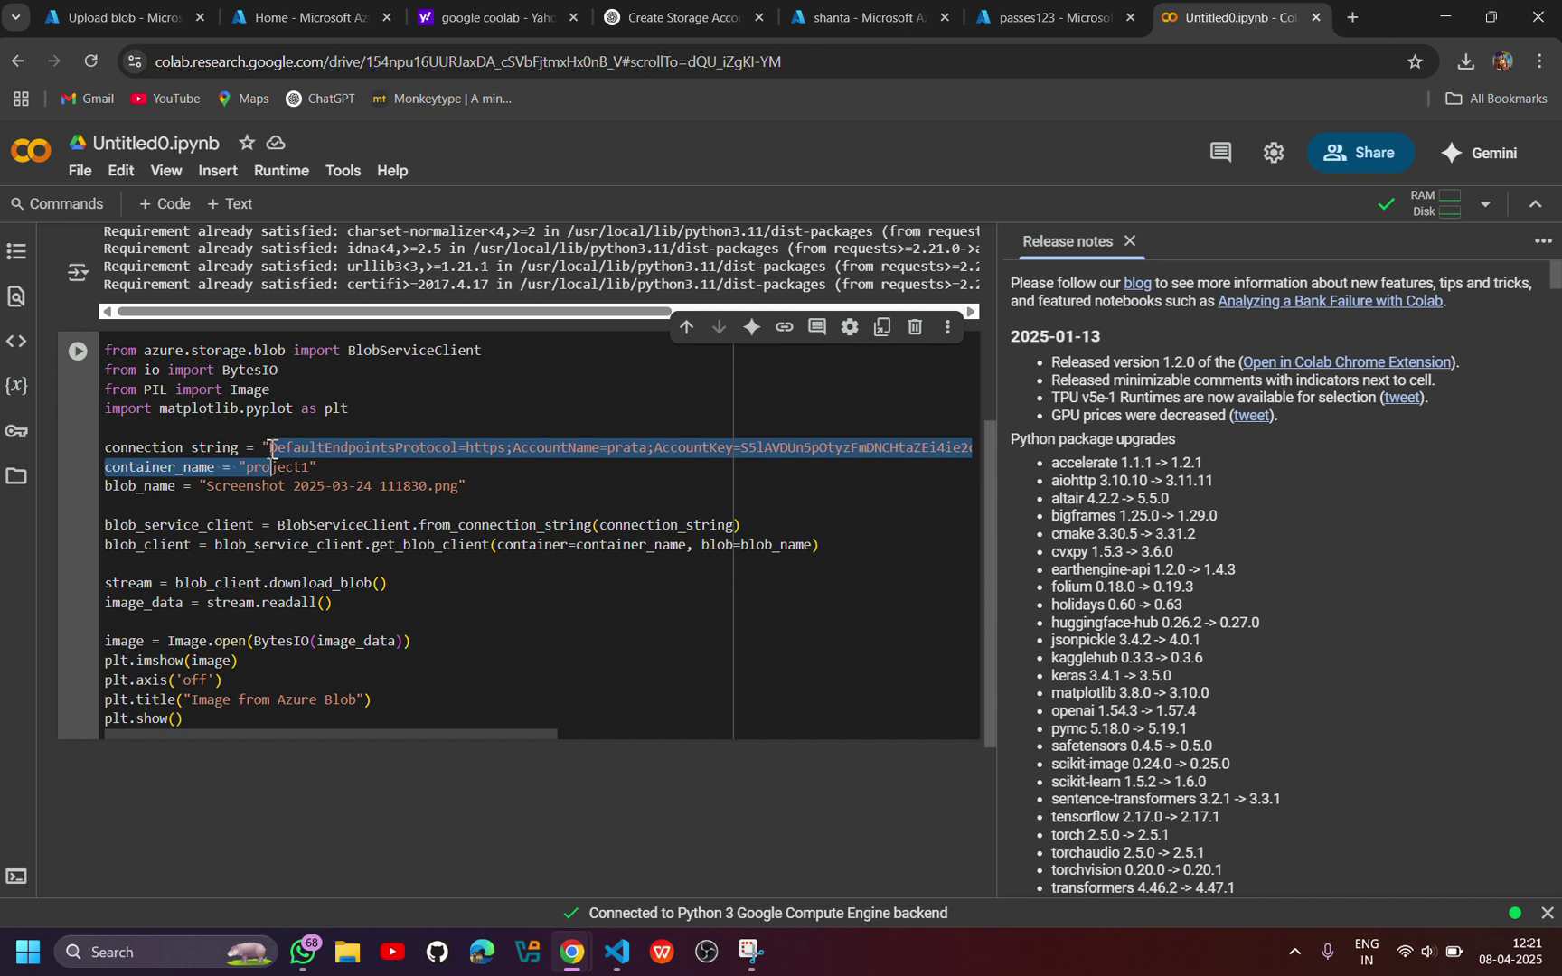
key(shift+Left)
key(shift+Left)
key(shift+Left)
key(shift+Left)
key(shift+Left)
key(shift+Left)
key(shift+Left)
key(shift+Left)
key(shift+Left)
key(shift+Left)
key(shift+Left)
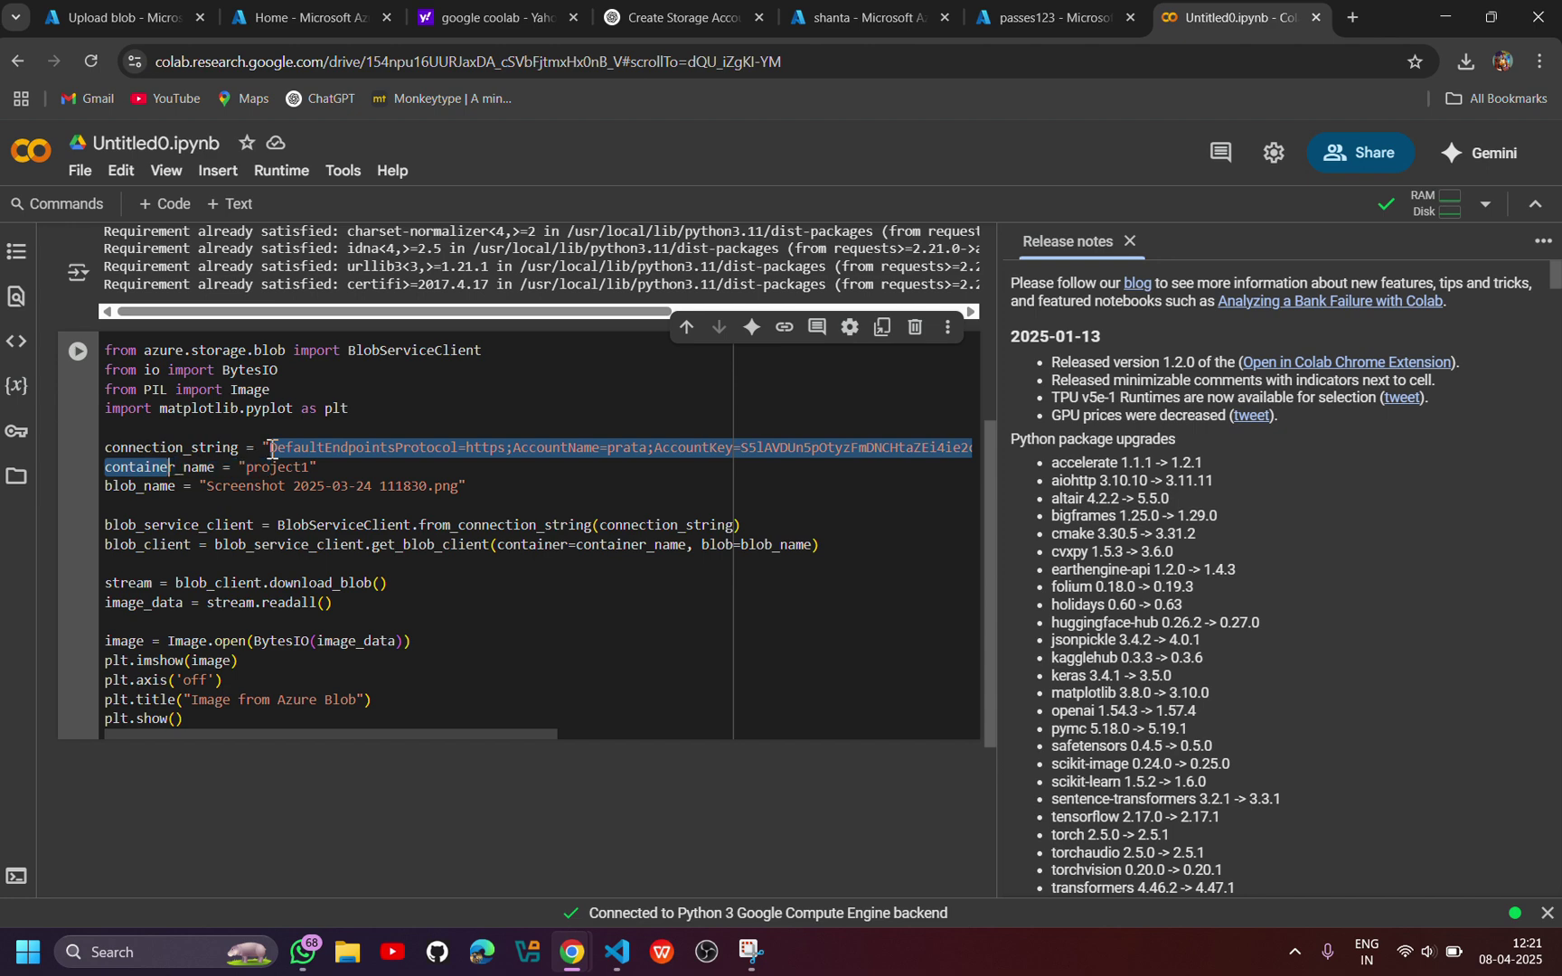
key(shift+Left)
key(shift+Left)
key(shift+Left)
key(shift+Left)
key(shift+Left)
key(shift+Left)
key(shift+Left)
key(shift+Left)
key(shift+Left)
key(shift+Left)
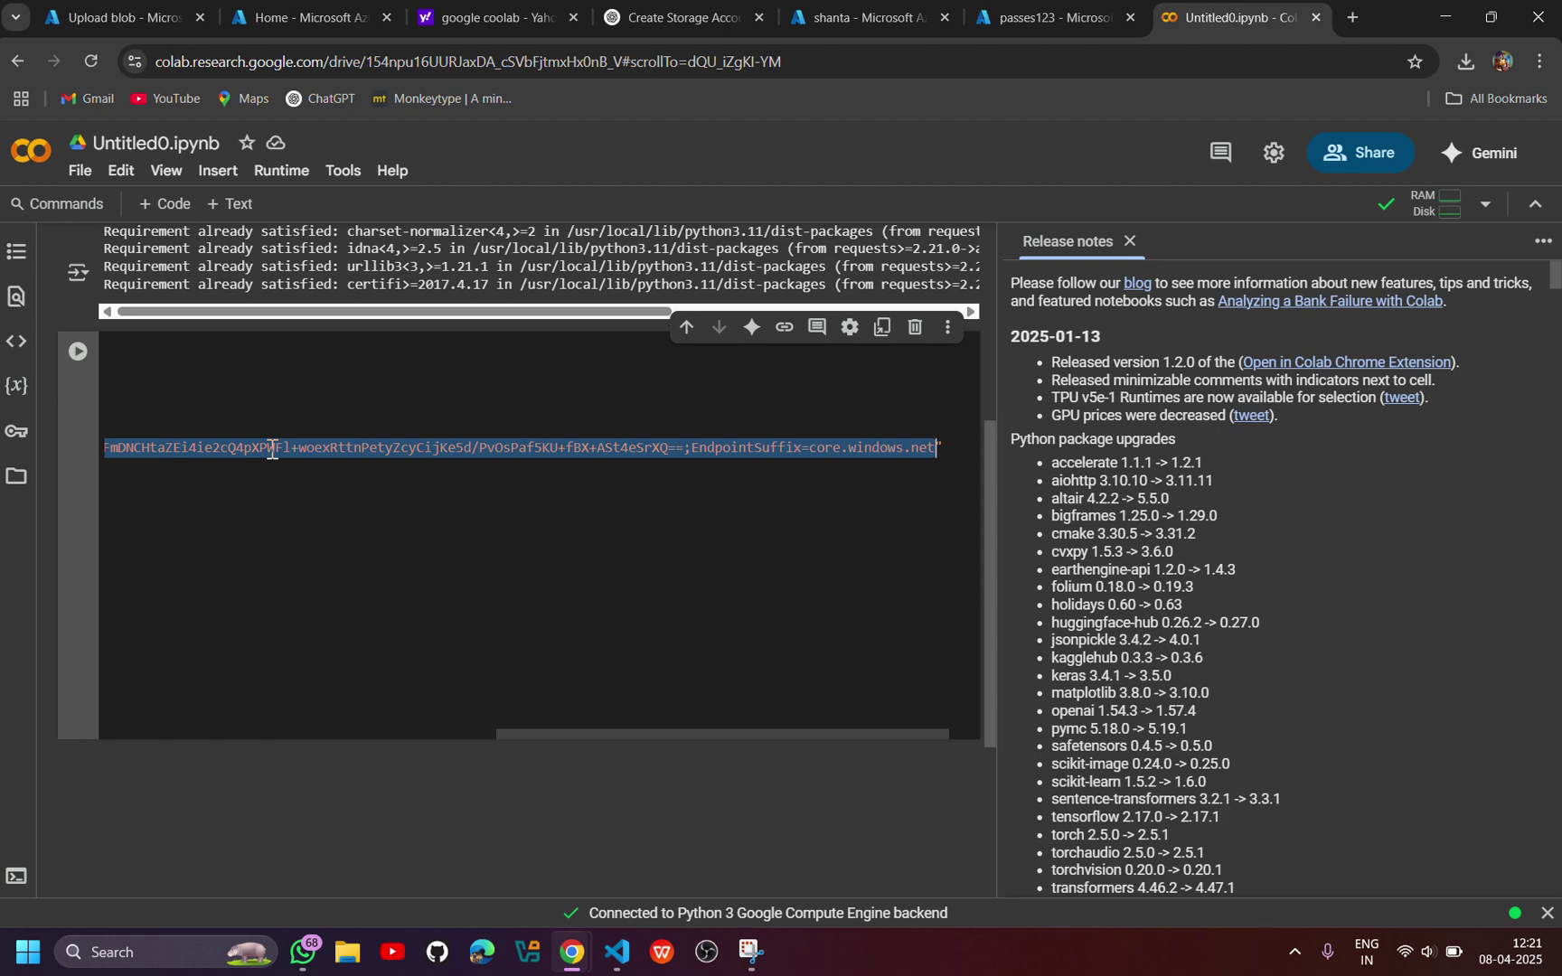
key(BackSpace)
key(ctrl+v)
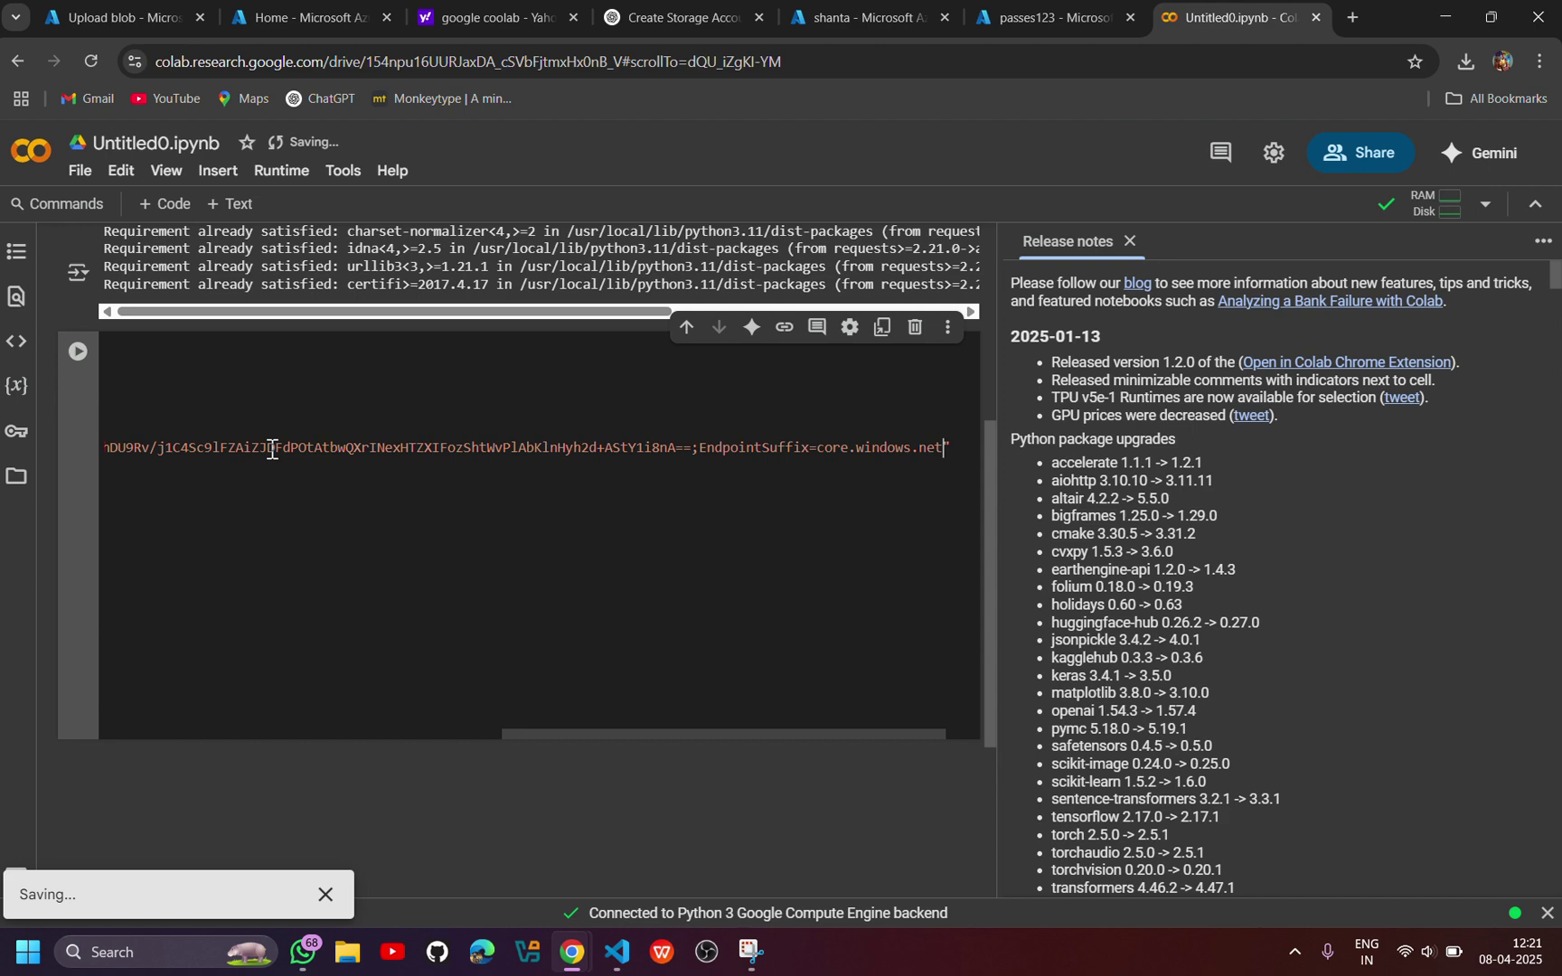
click(348, 472)
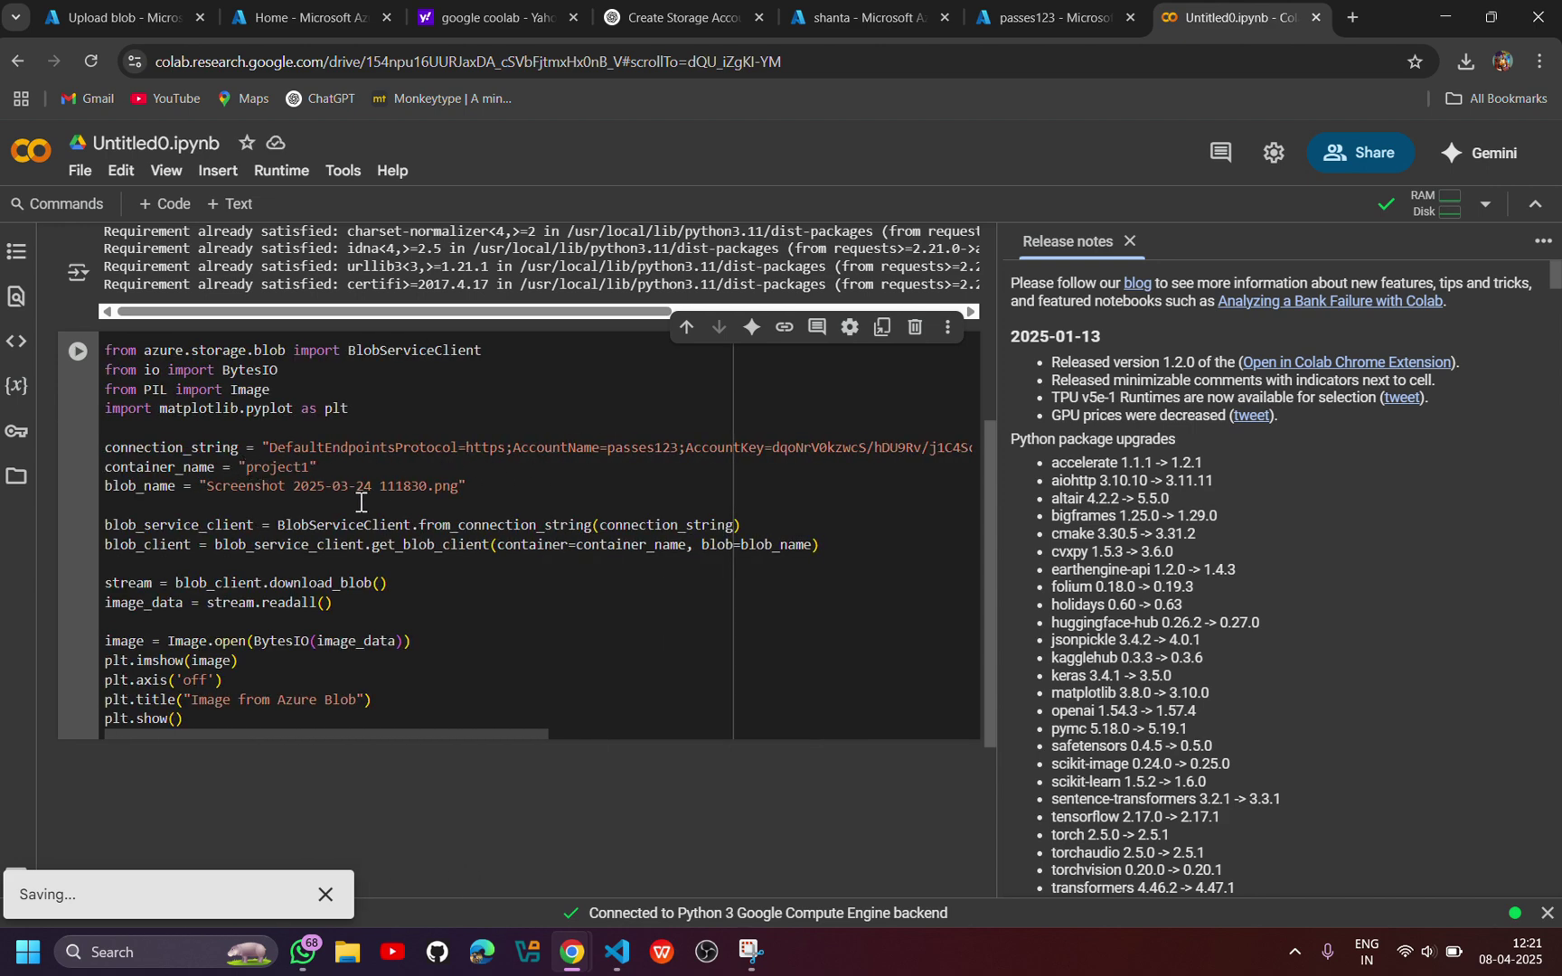
key(BackSpace)
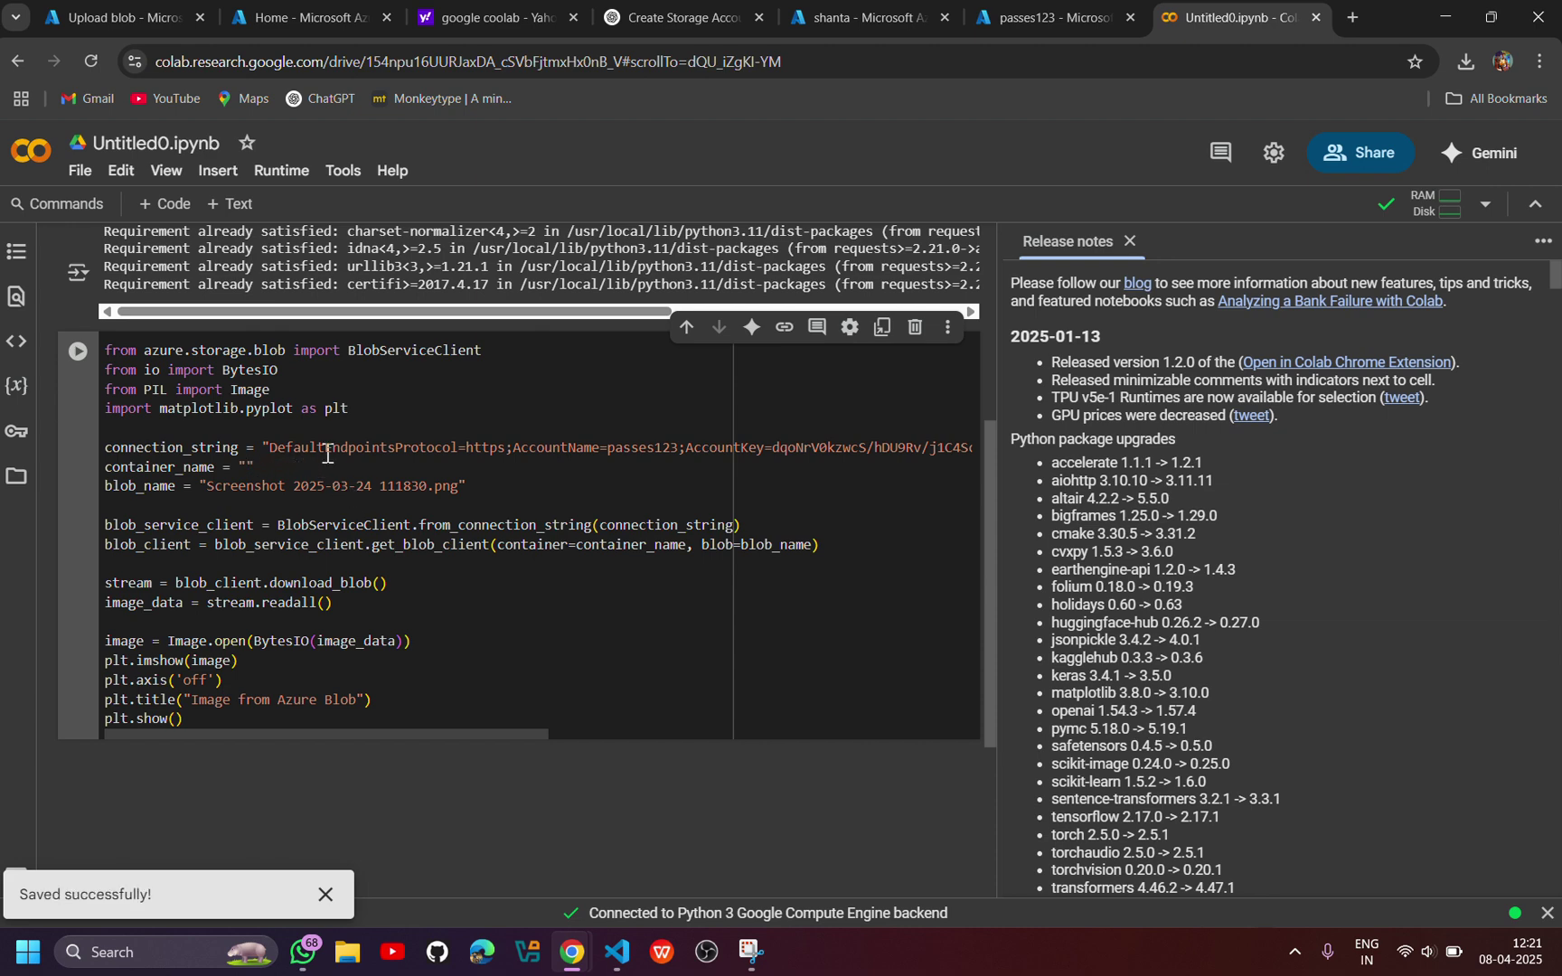
Switch to the Azure portal, filter the storage accounts by "passes" and open passes123
click(1001, 26)
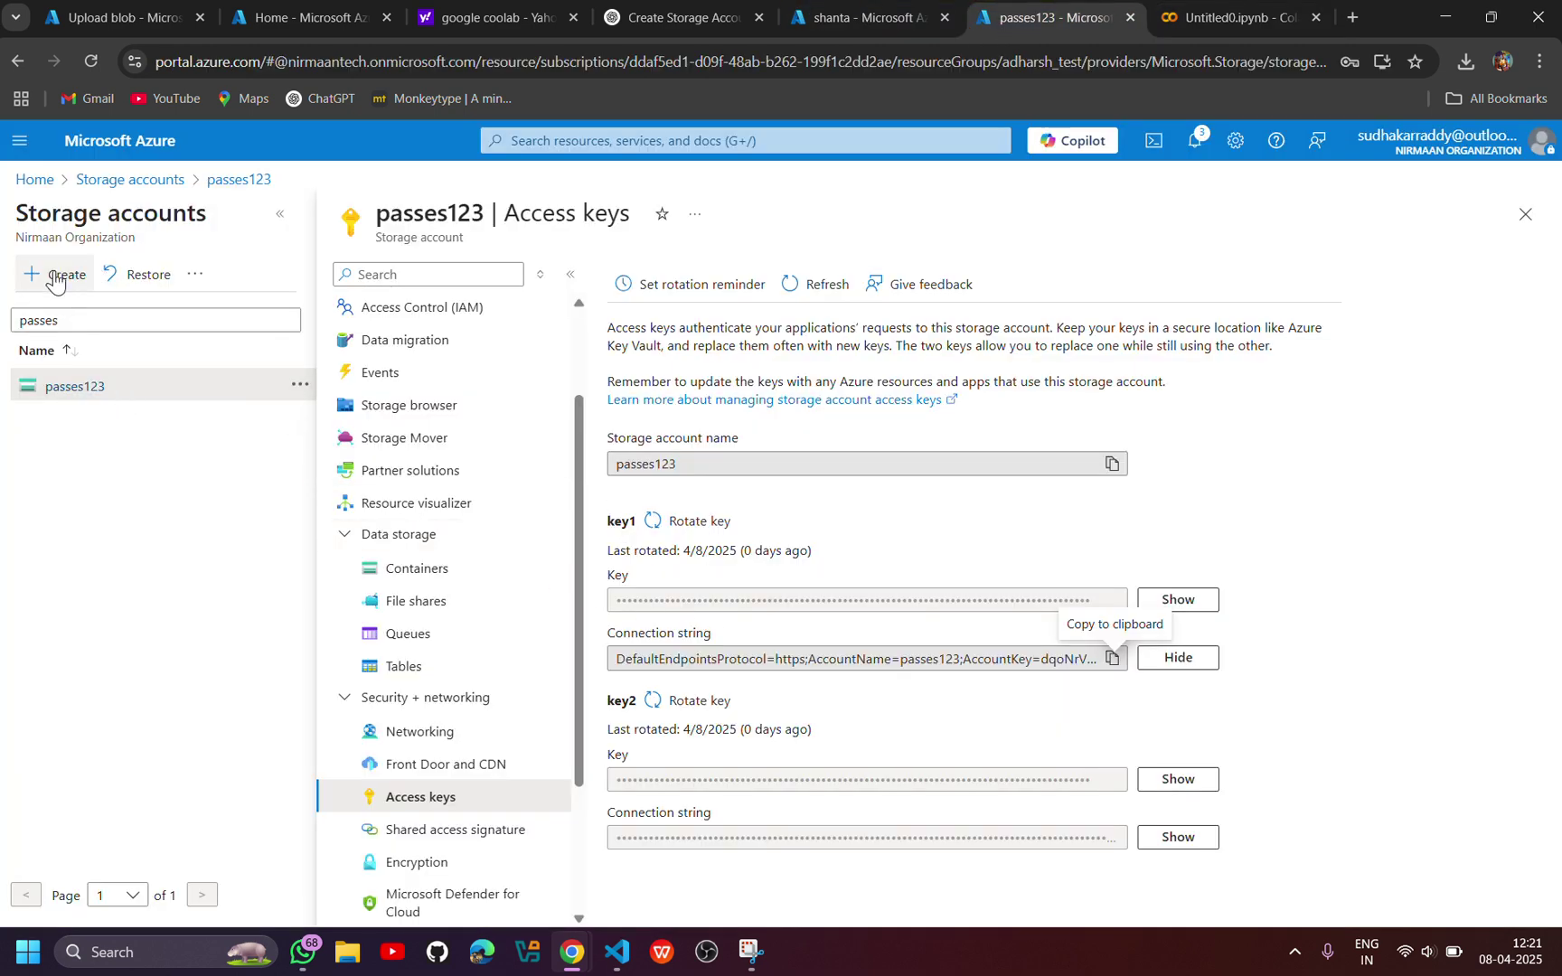
click(33, 180)
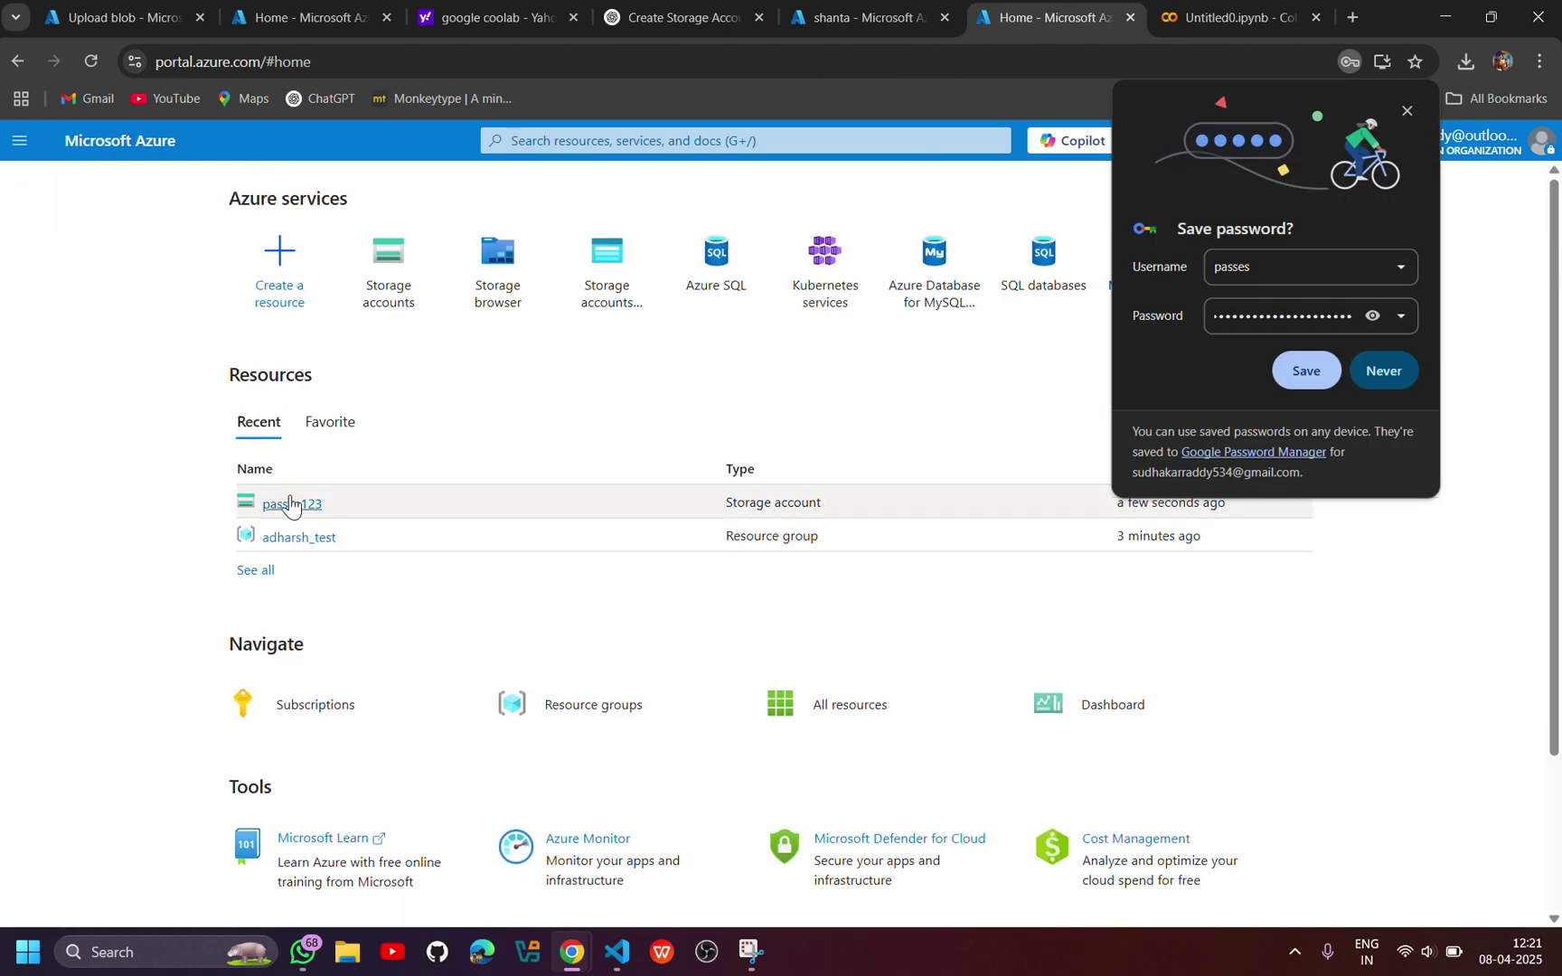
click(23, 152)
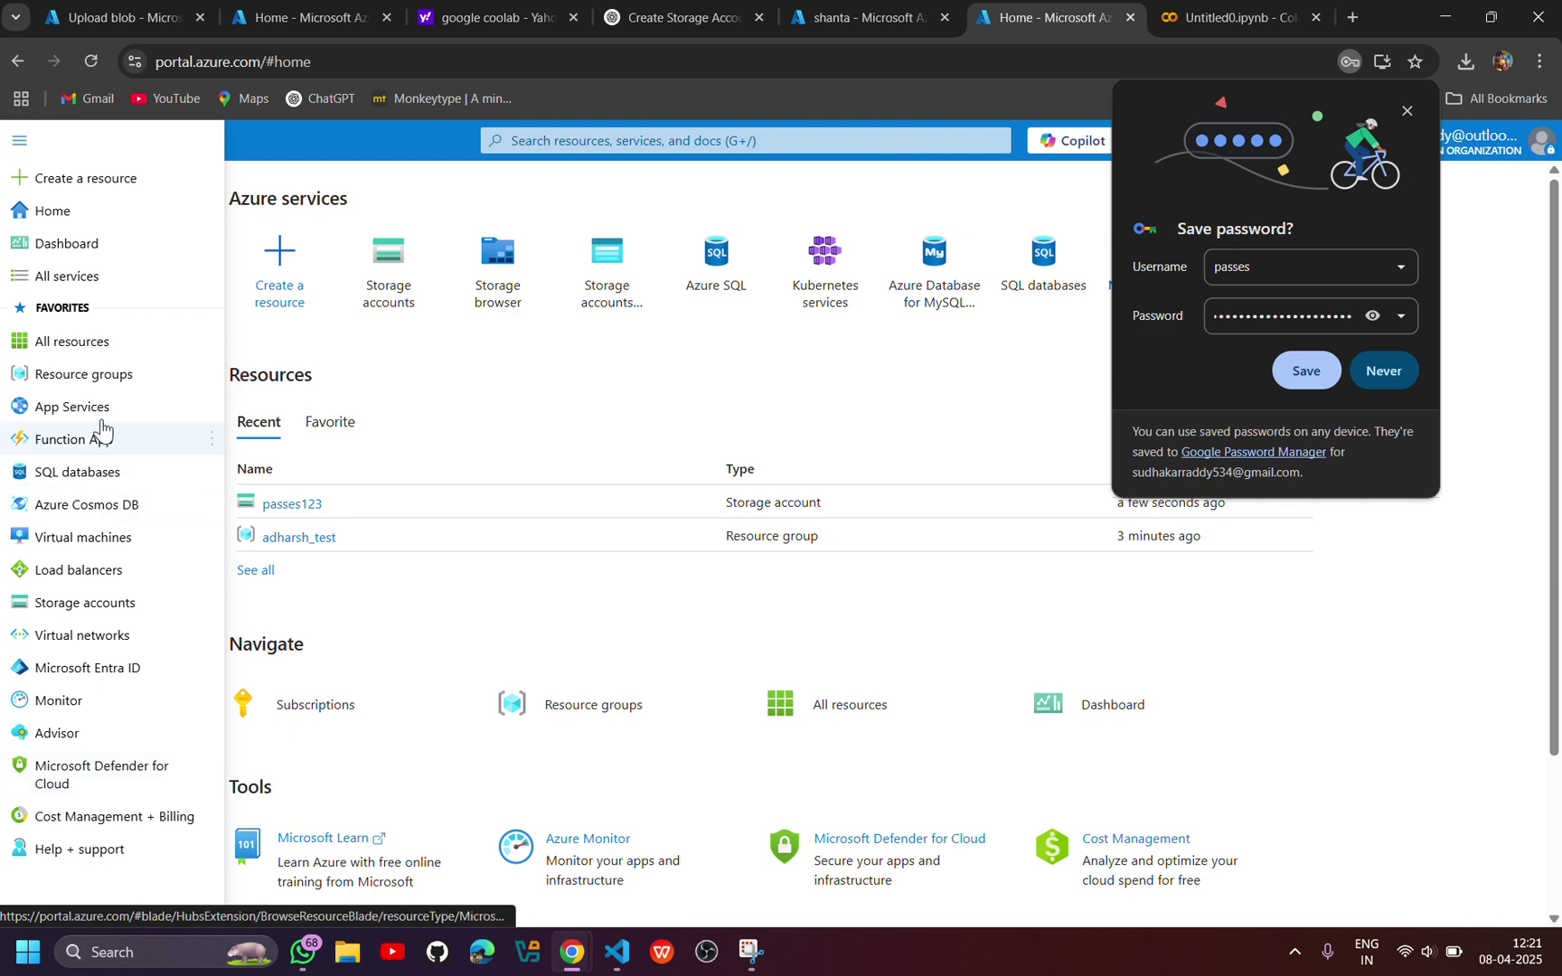
click(101, 598)
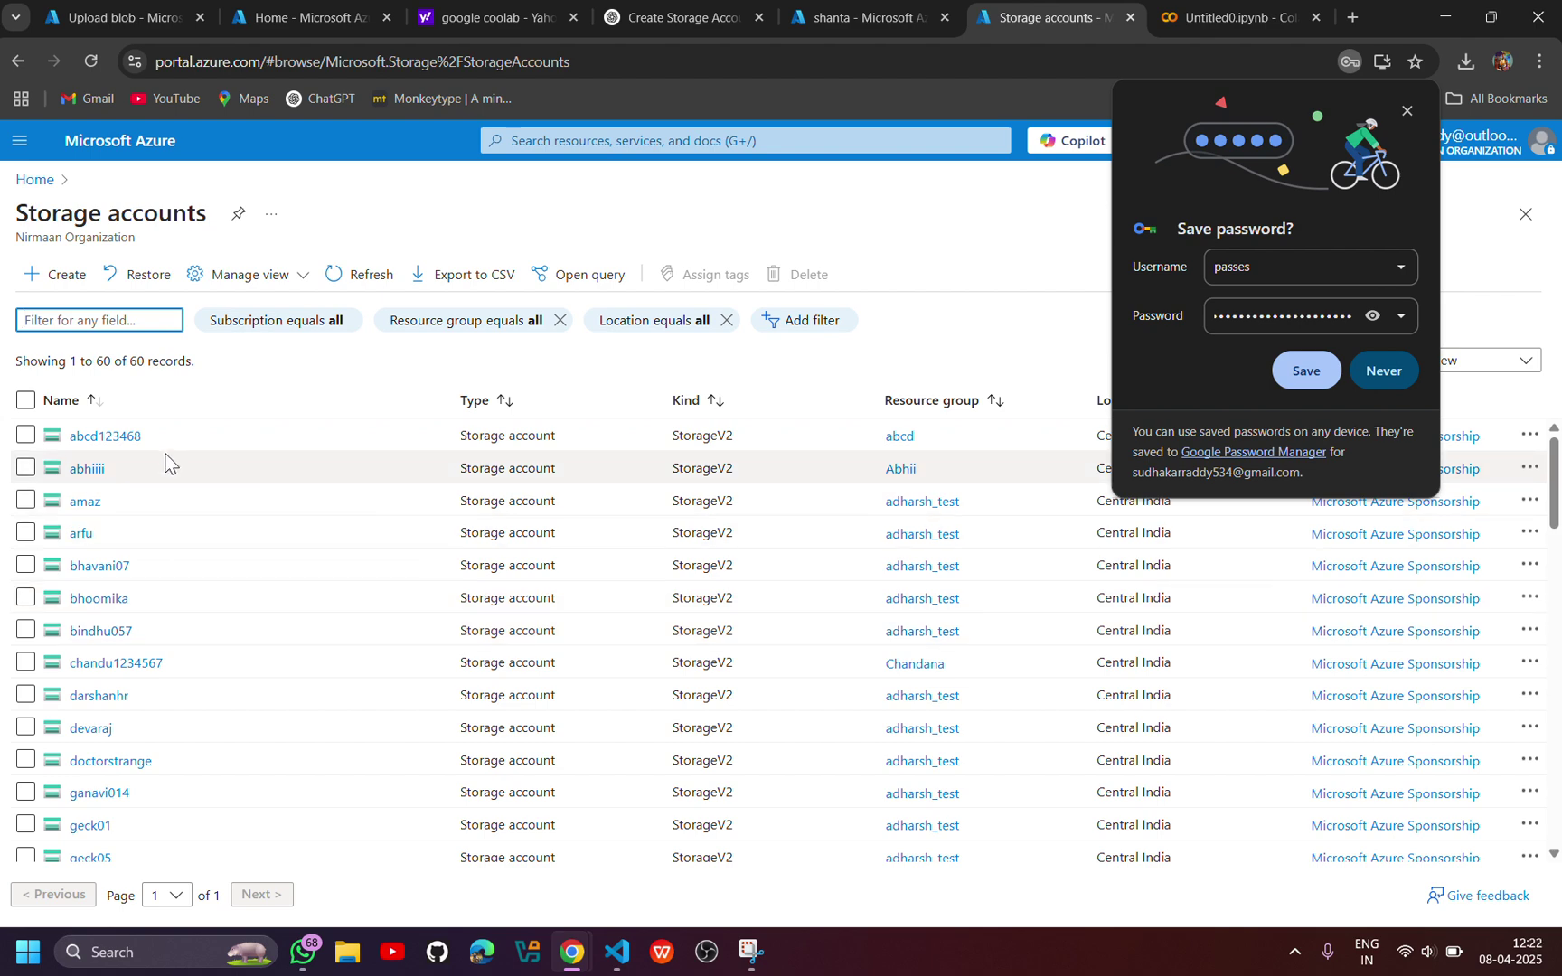
text(pases)
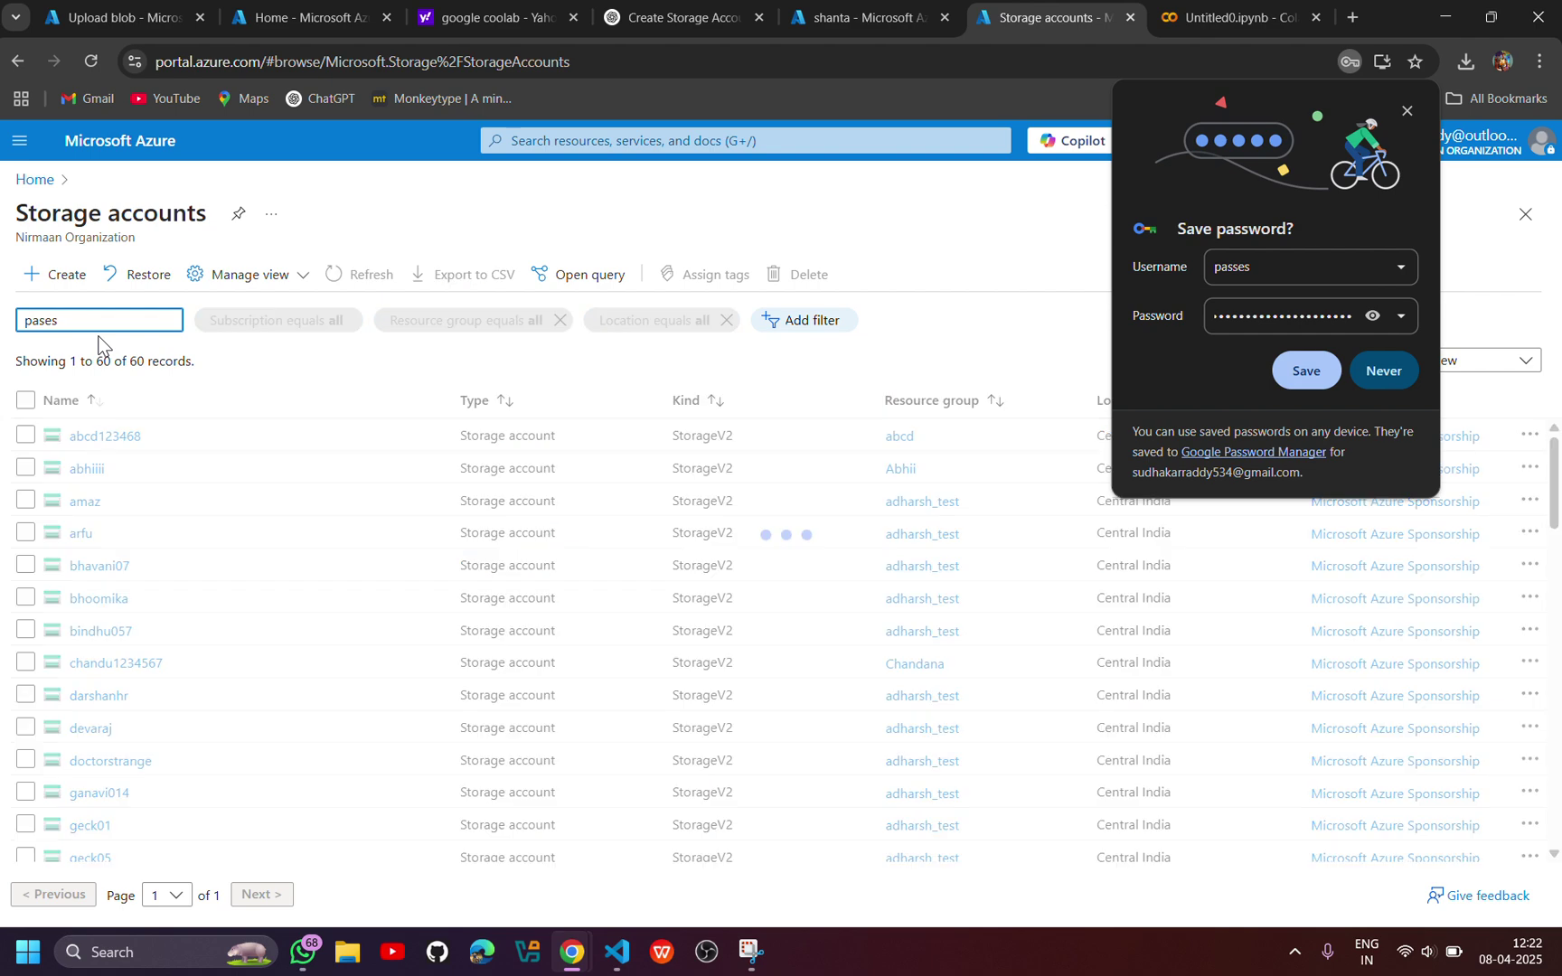
key(BackSpace)
key(BackSpace)
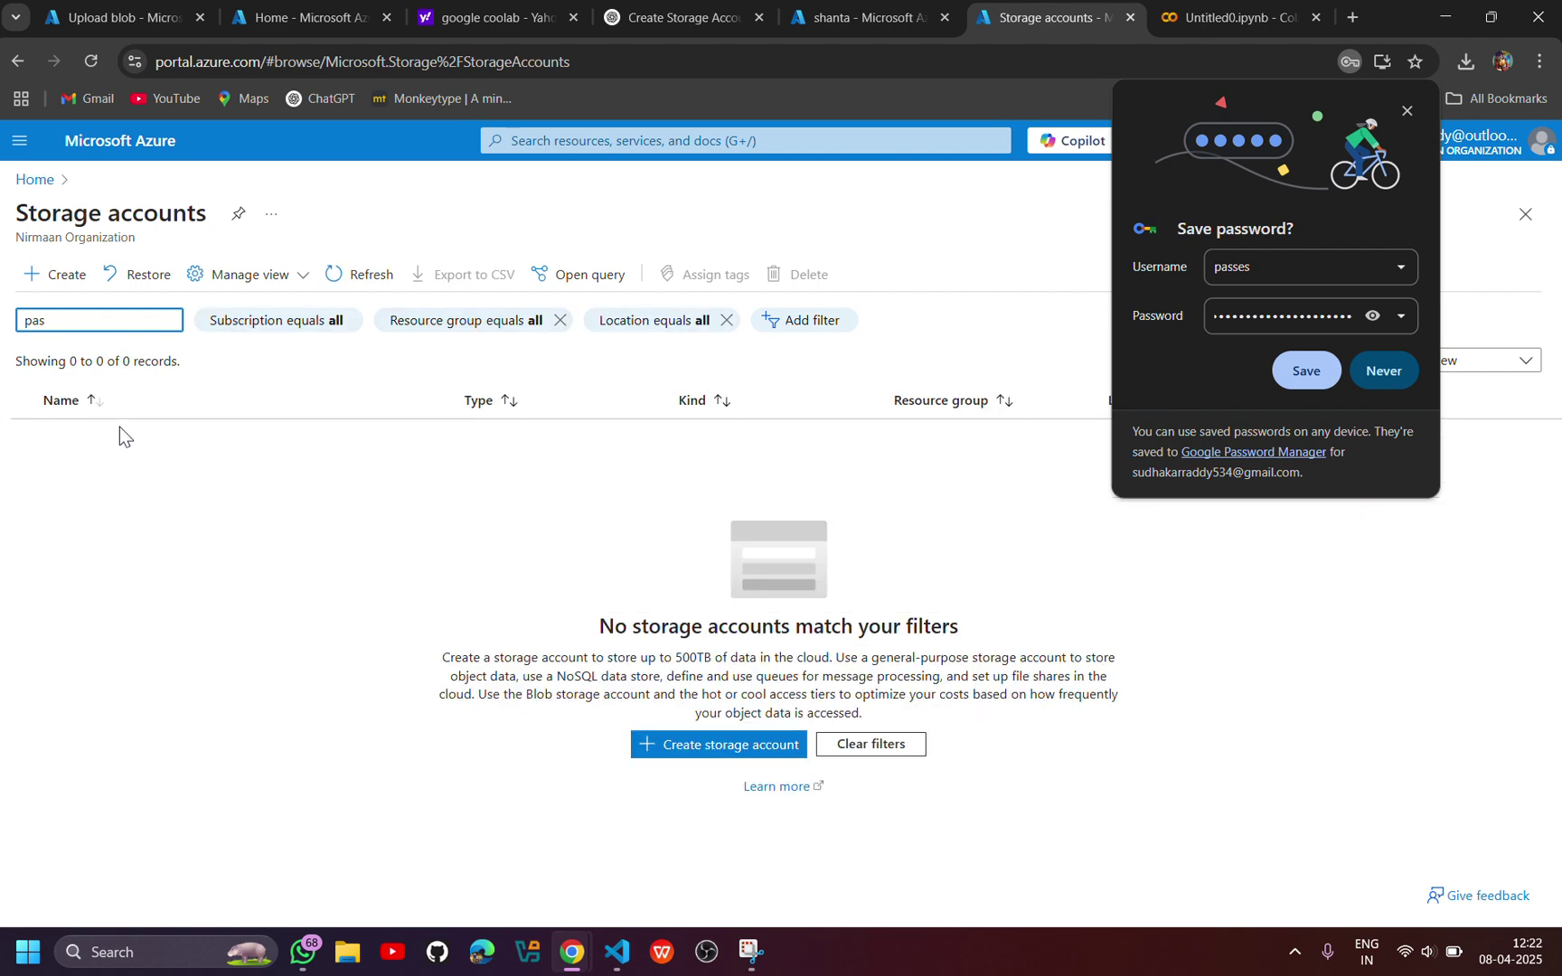
text(ses)
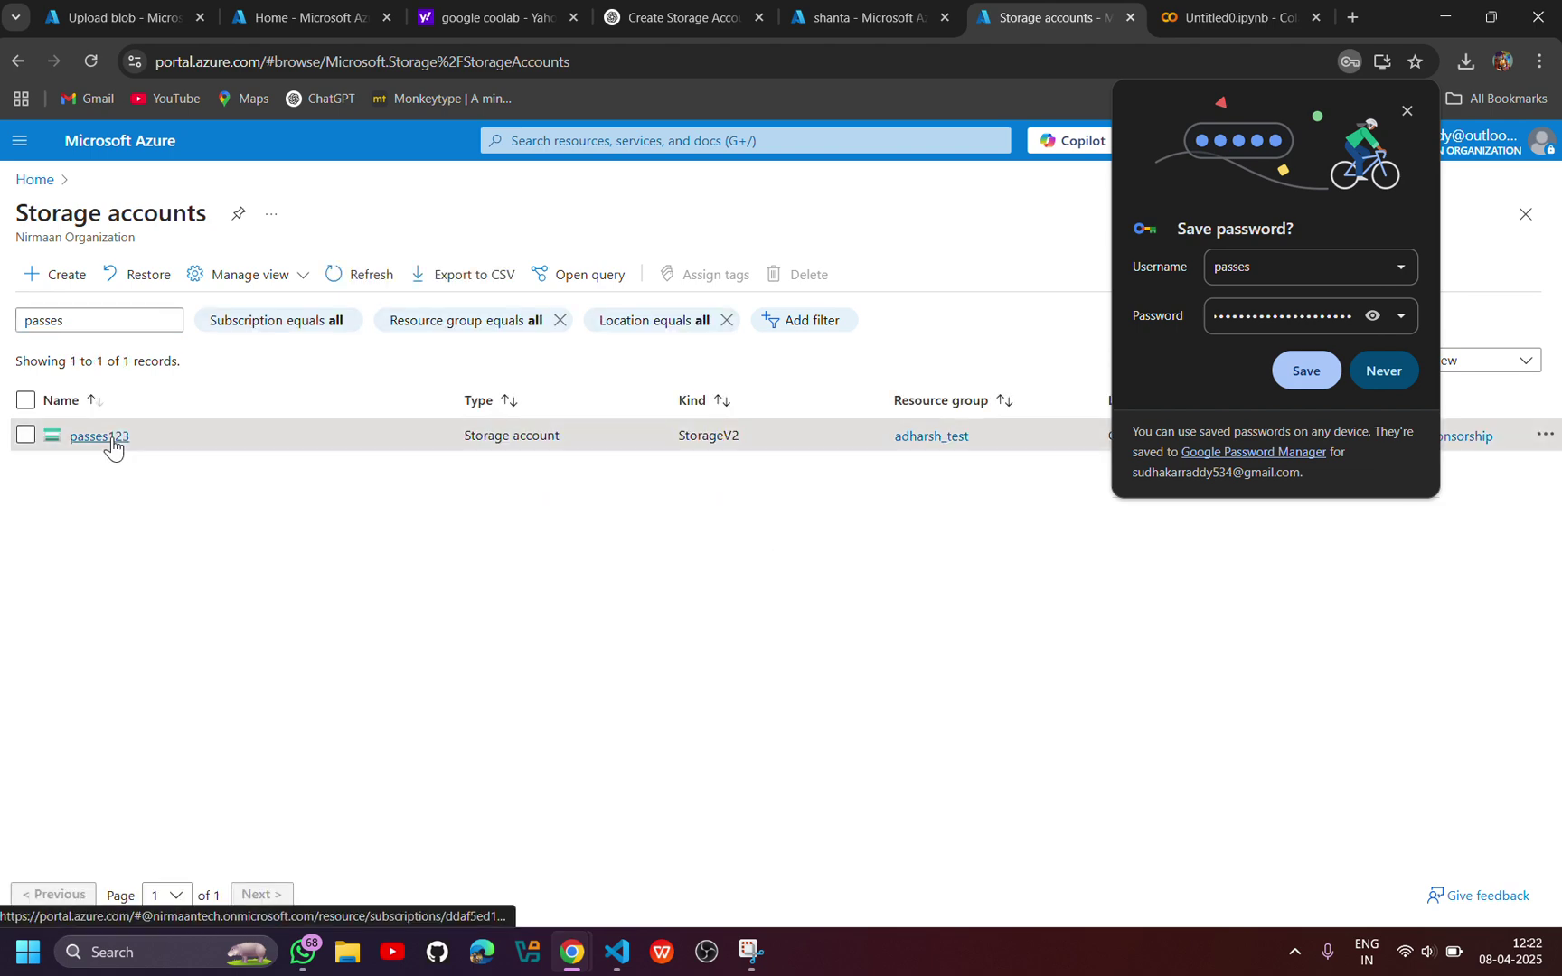
click(109, 440)
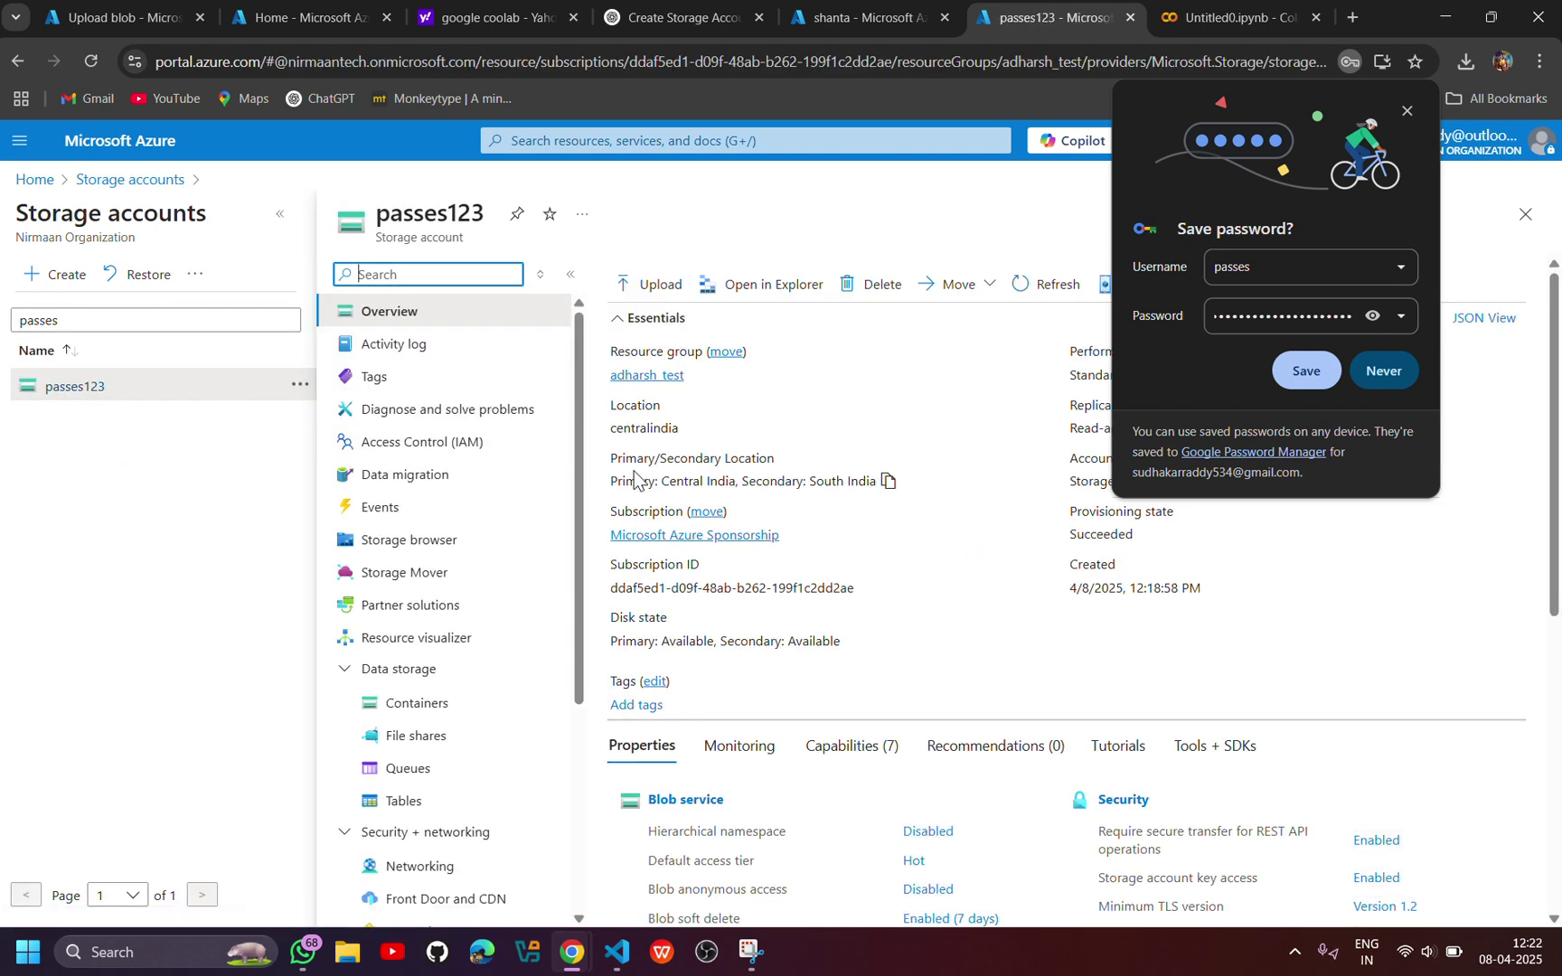
Decline saving the password in the browser and open the list of containers in passes123
click(1009, 541)
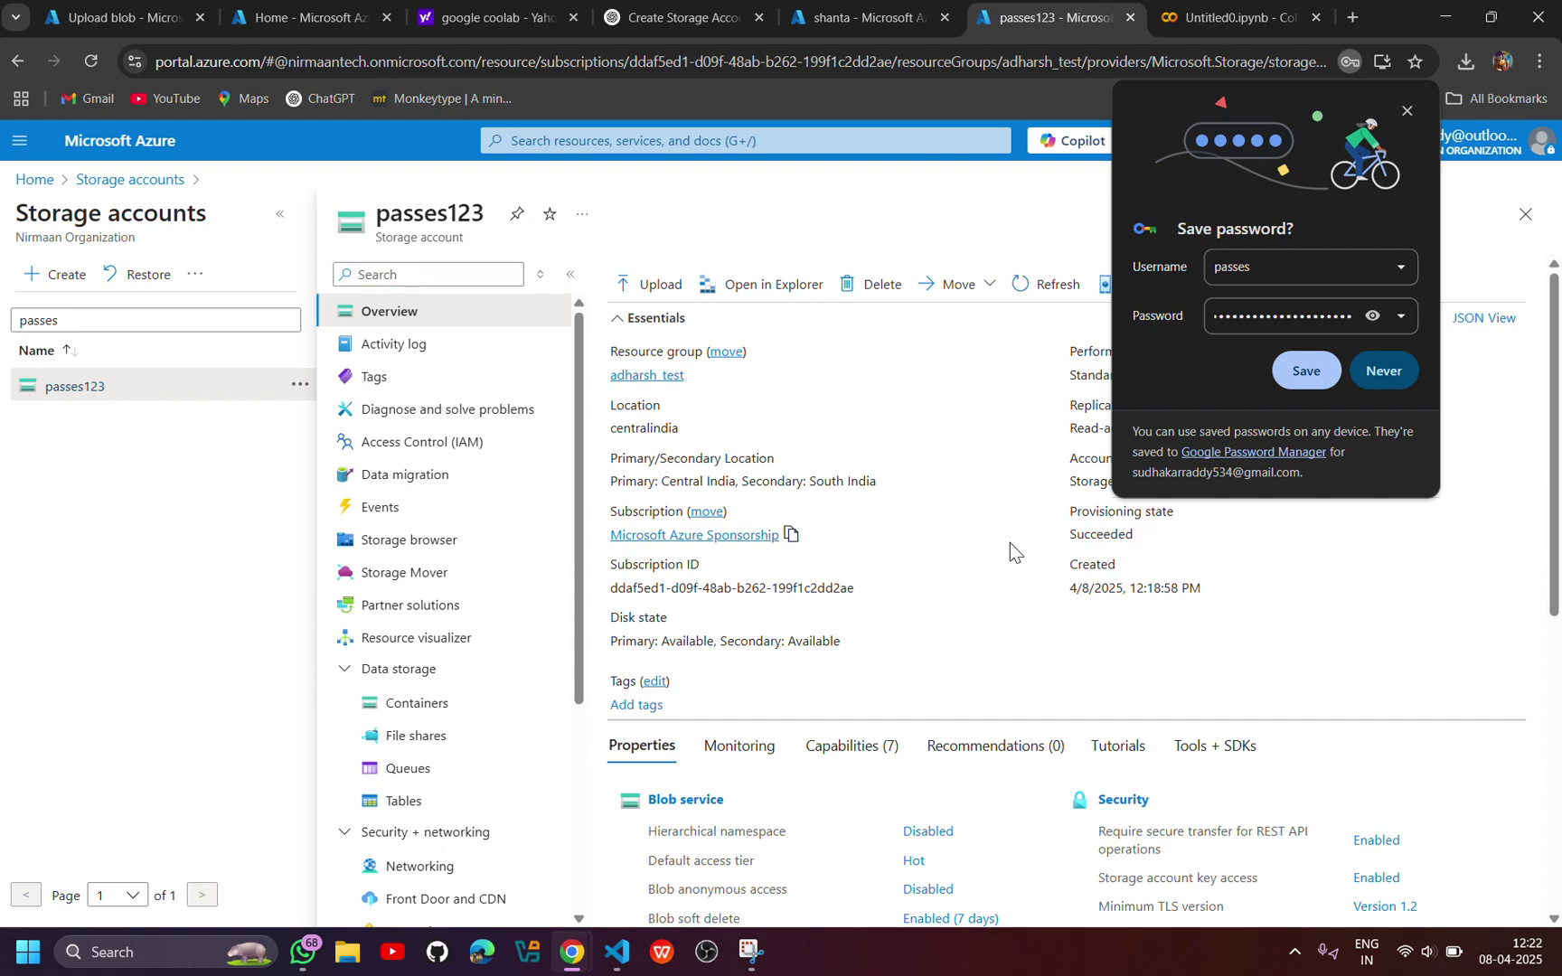
click(1390, 372)
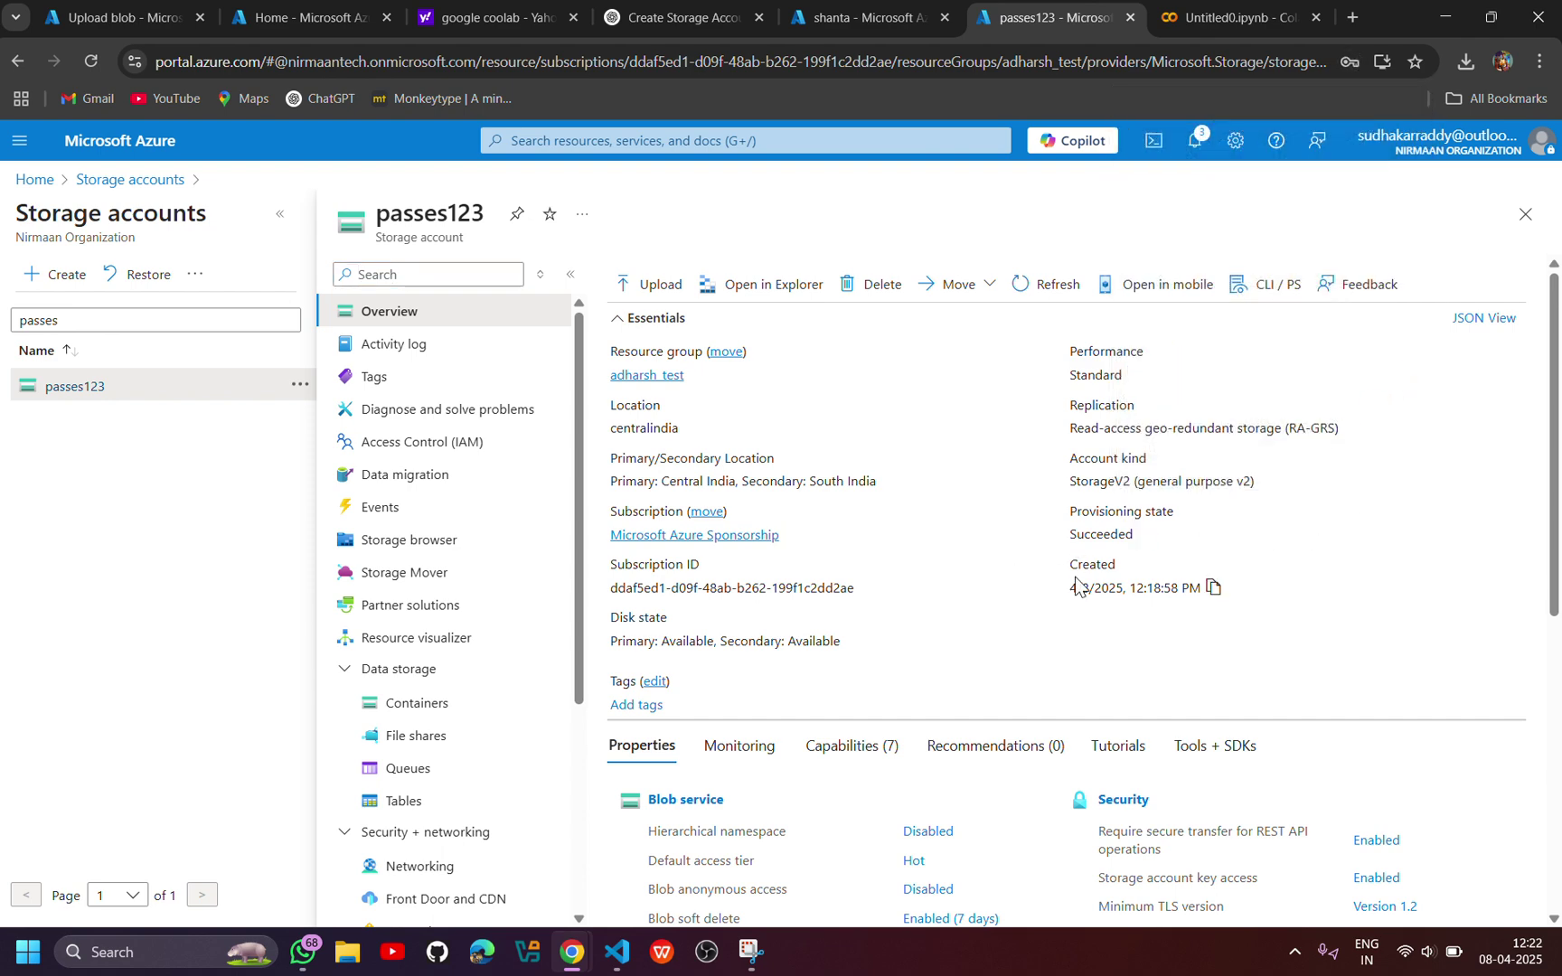
scroll(911, 599, down, 1)
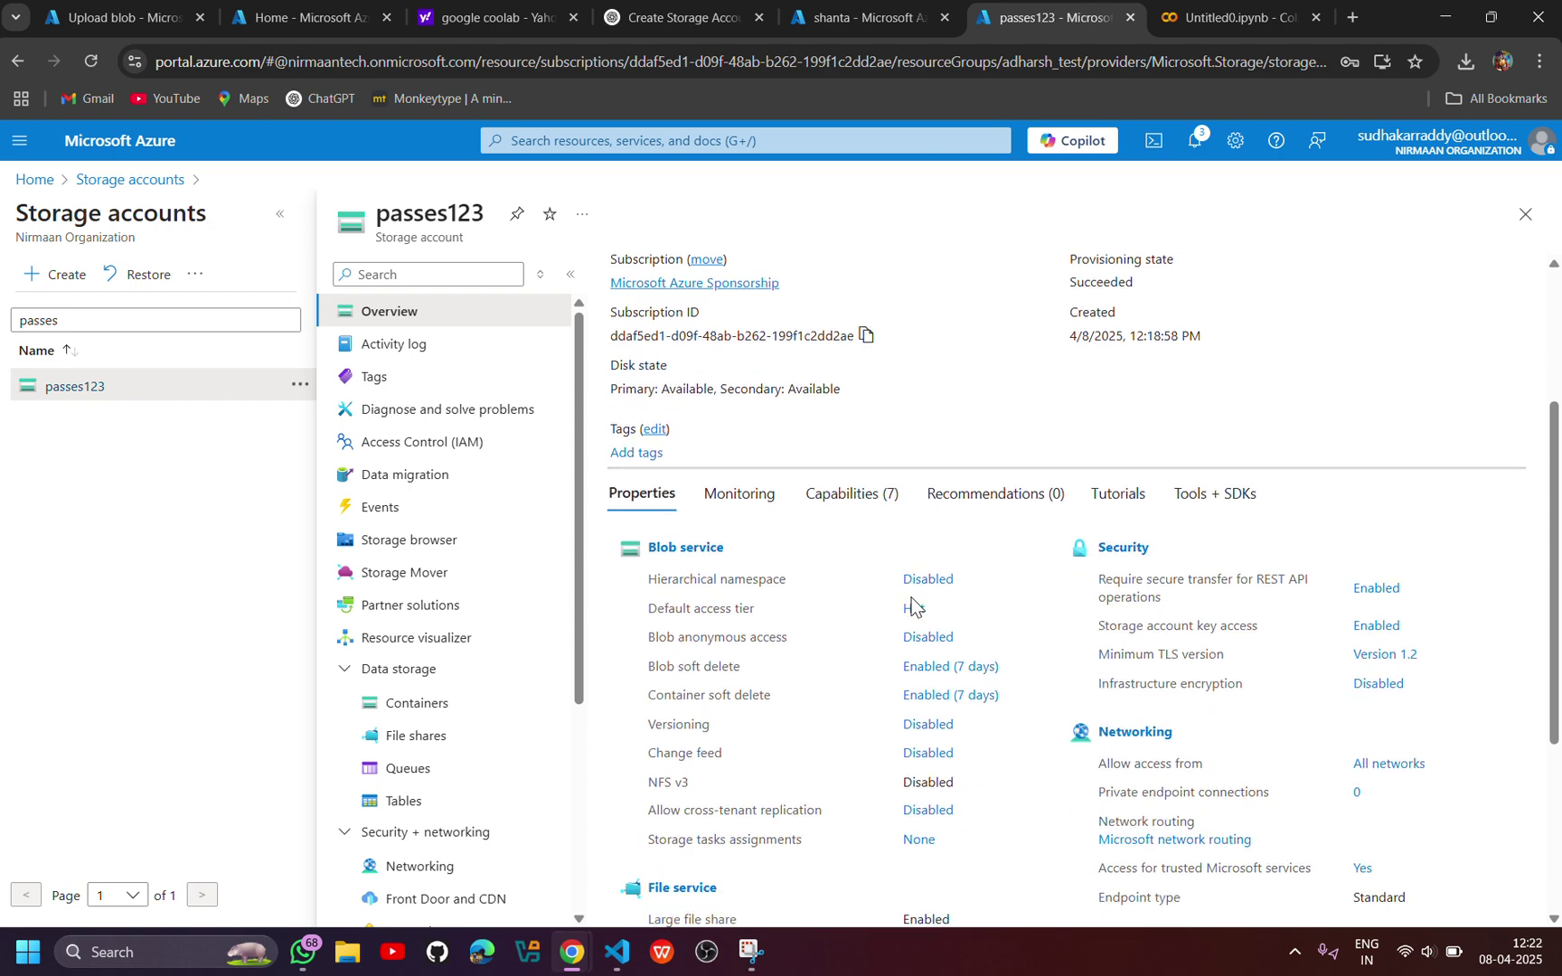
scroll(904, 596, up, 1)
click(437, 708)
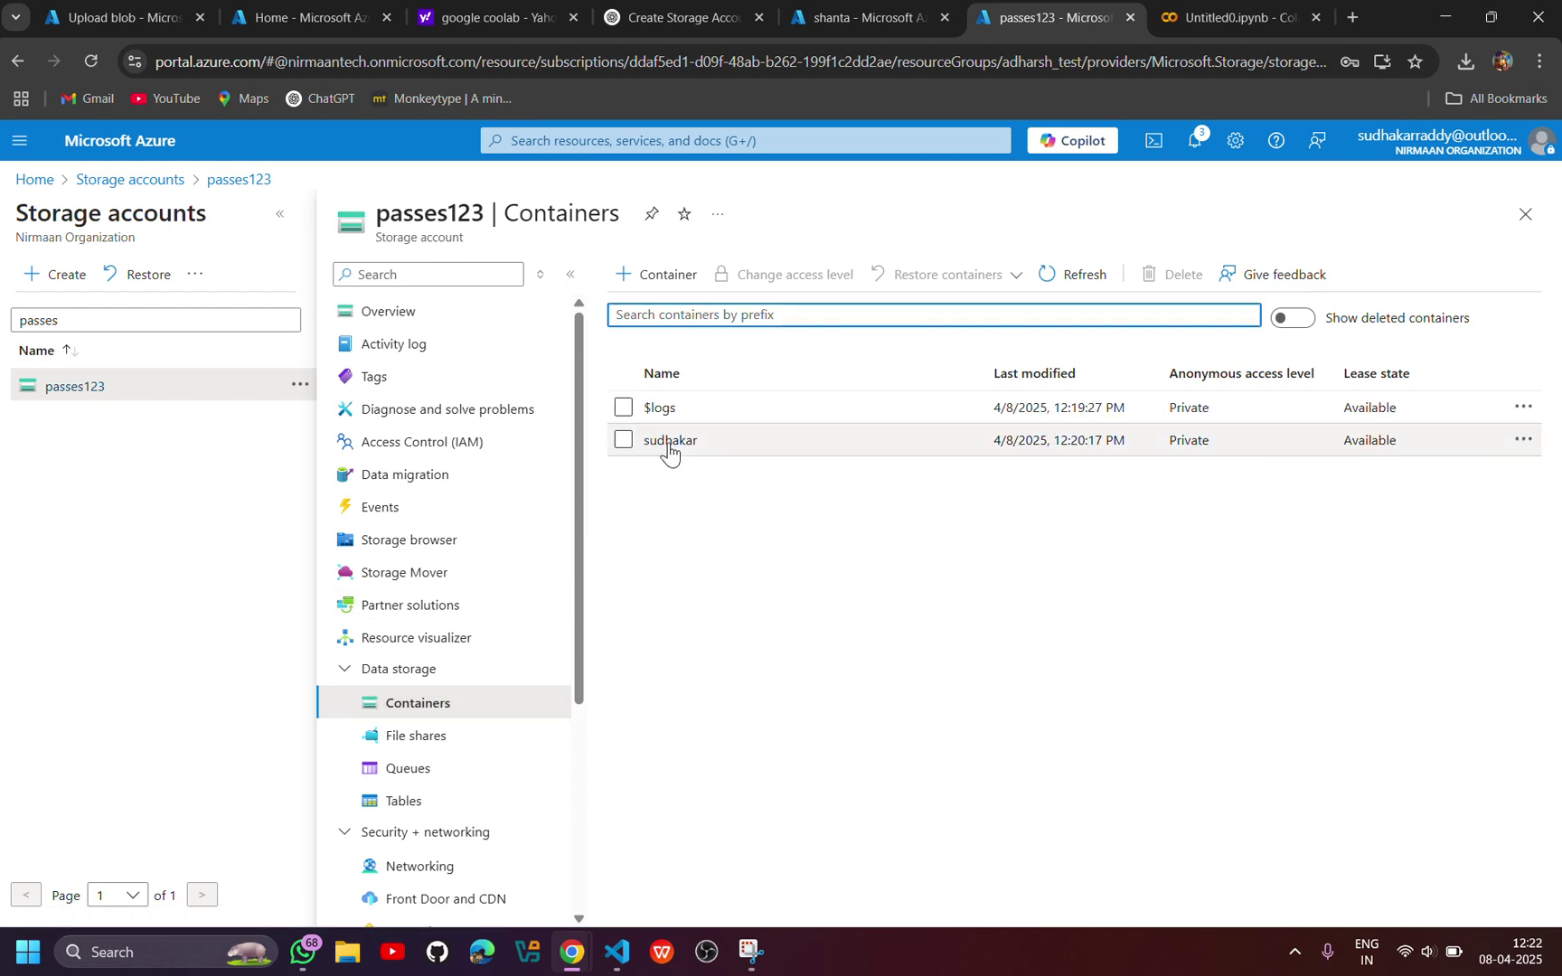
Return to the Colab notebook and set container_name to the private container named with the account owner's first name
click(1214, 17)
click(236, 447)
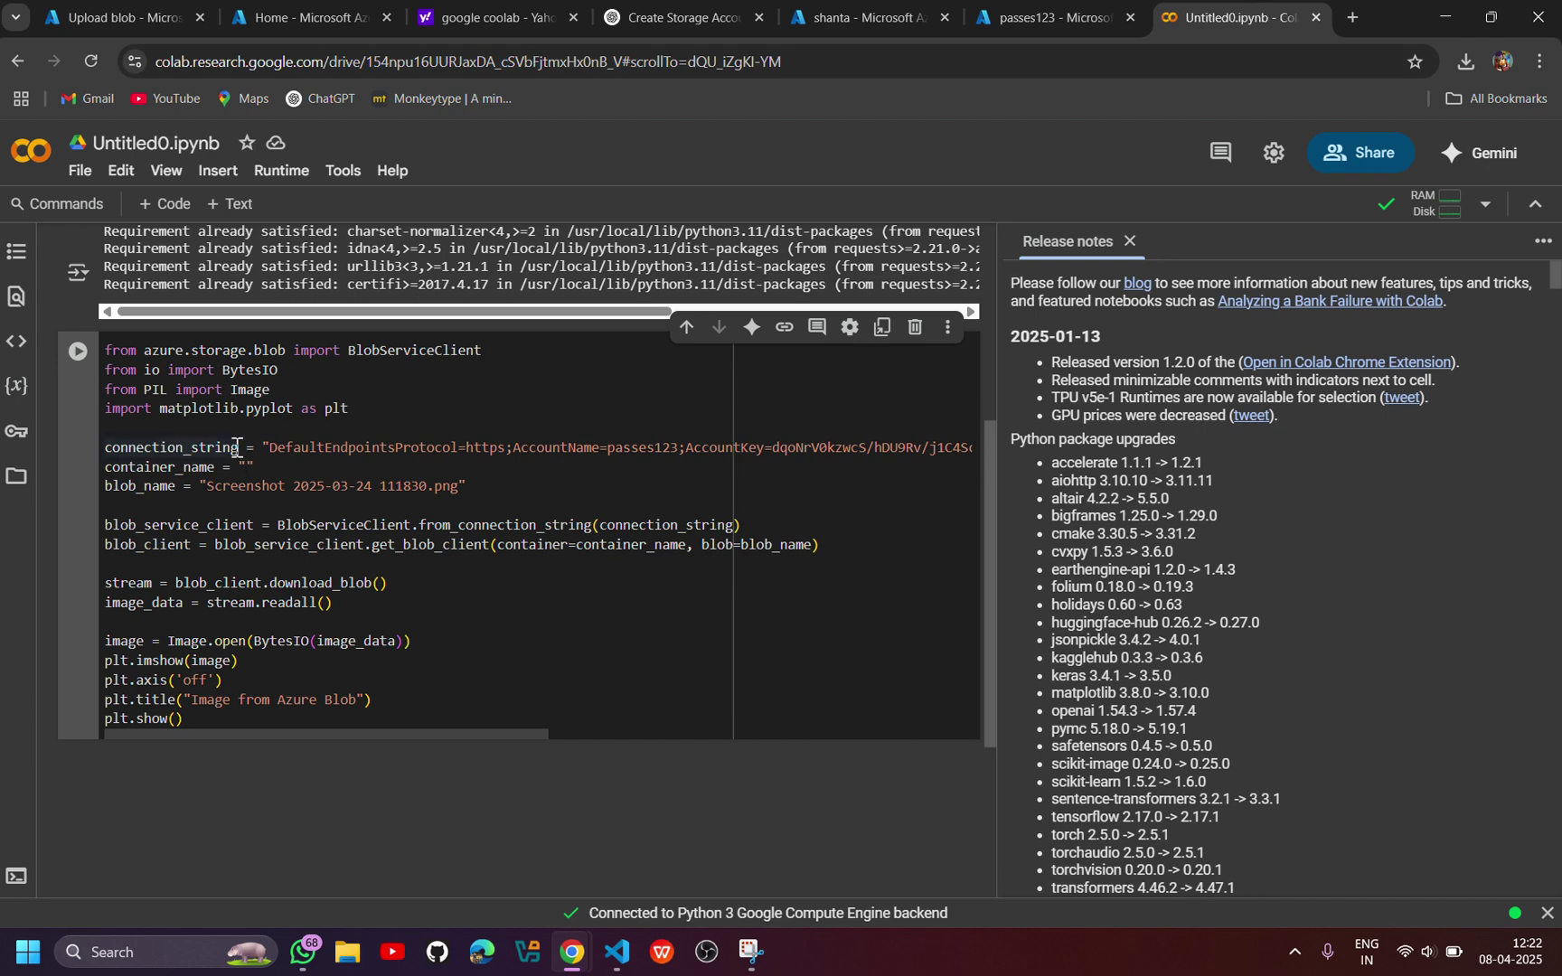
key(Down)
key(Right)
text(su)
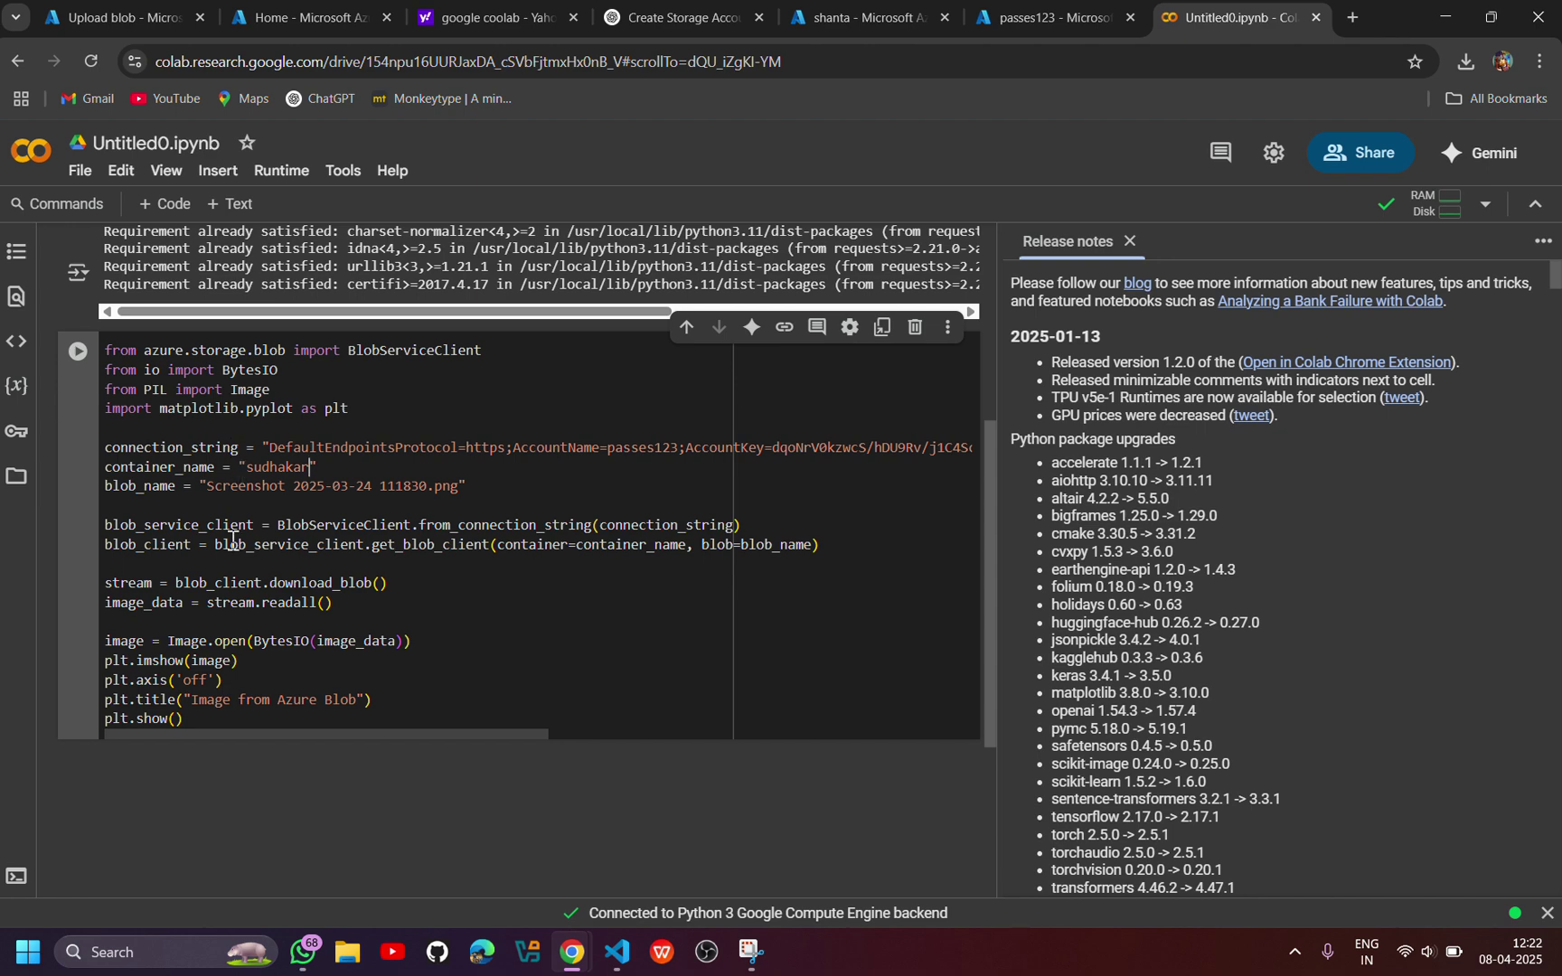
text(dhakar)
Clear the notebook's blob_name value and open the private container in the Azure portal to look up the image's file name
drag(208, 488, 461, 489)
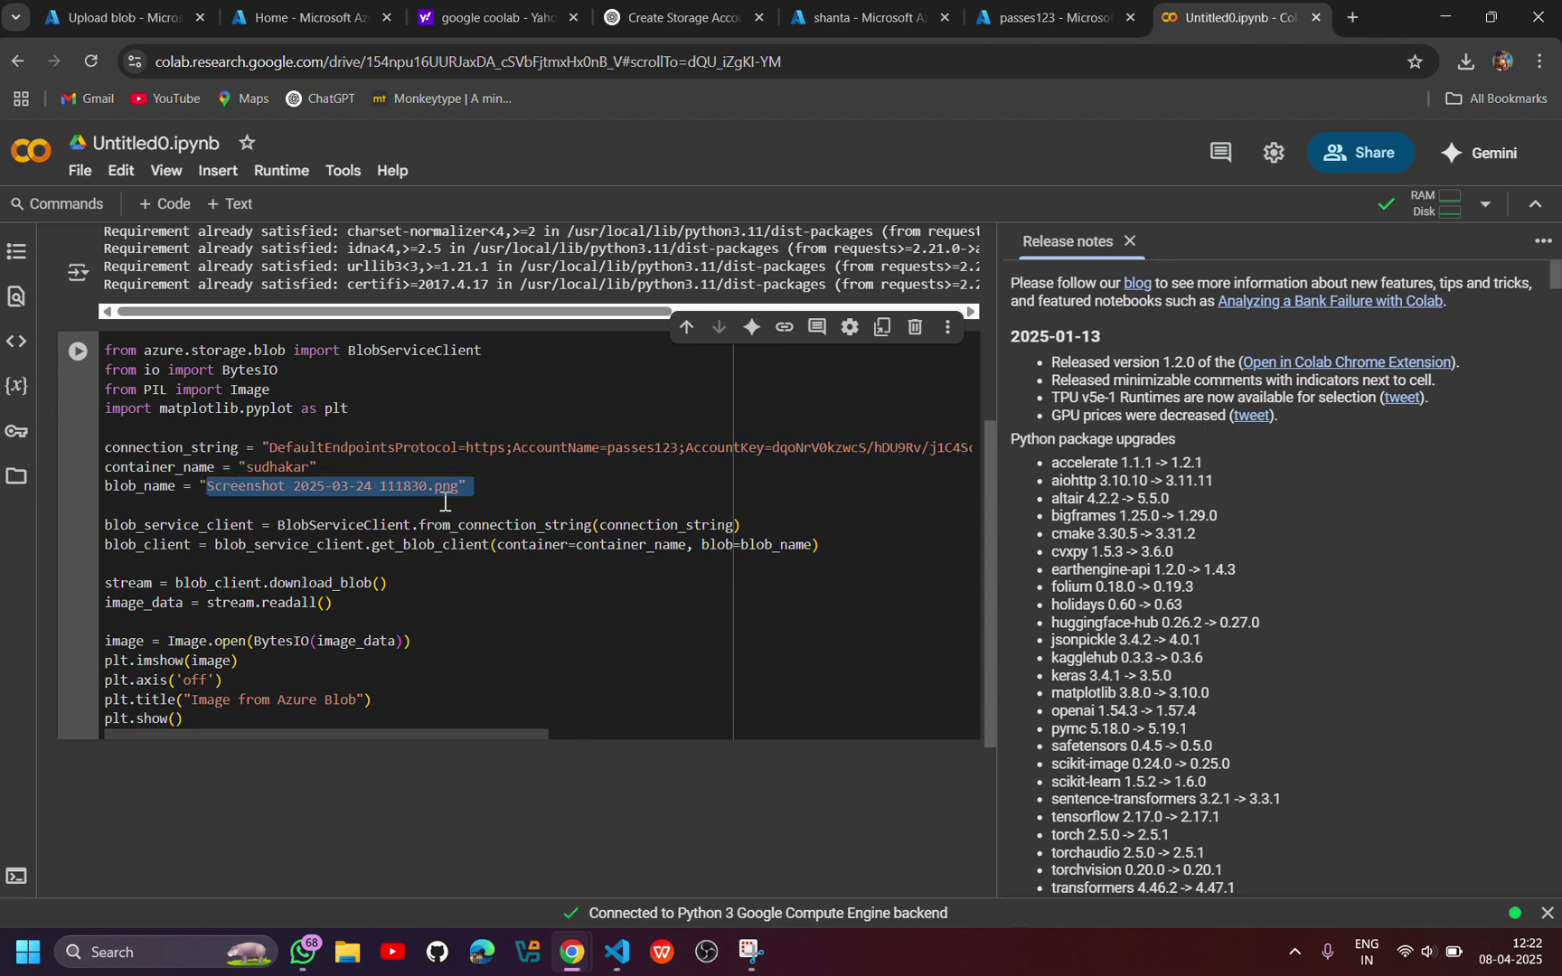
key(BackSpace)
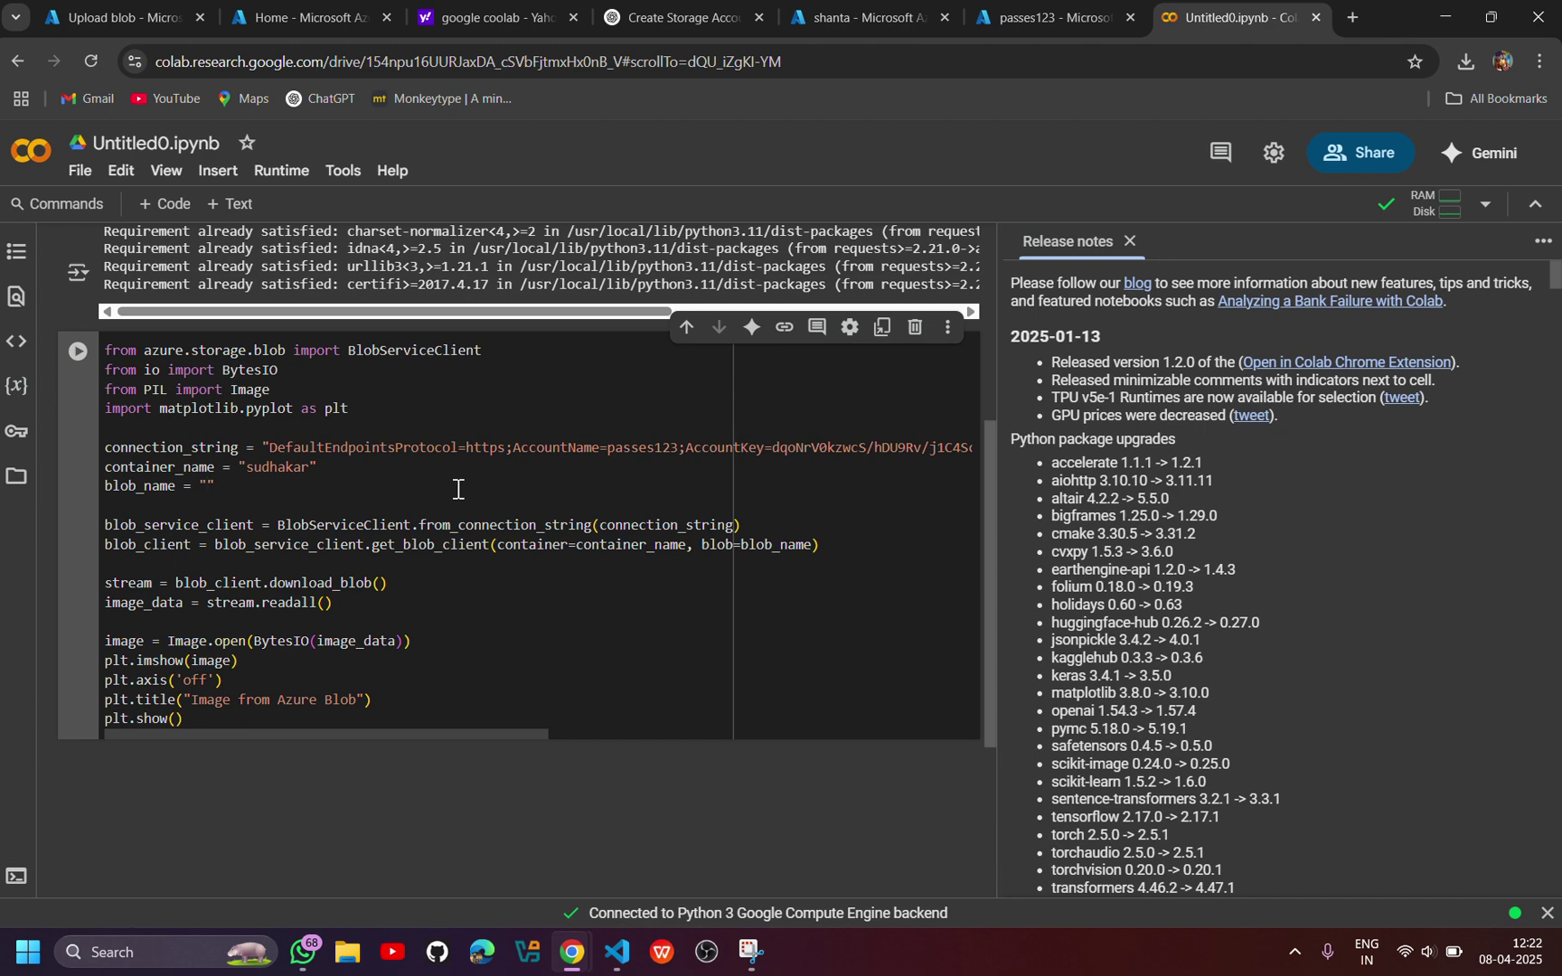
click(997, 18)
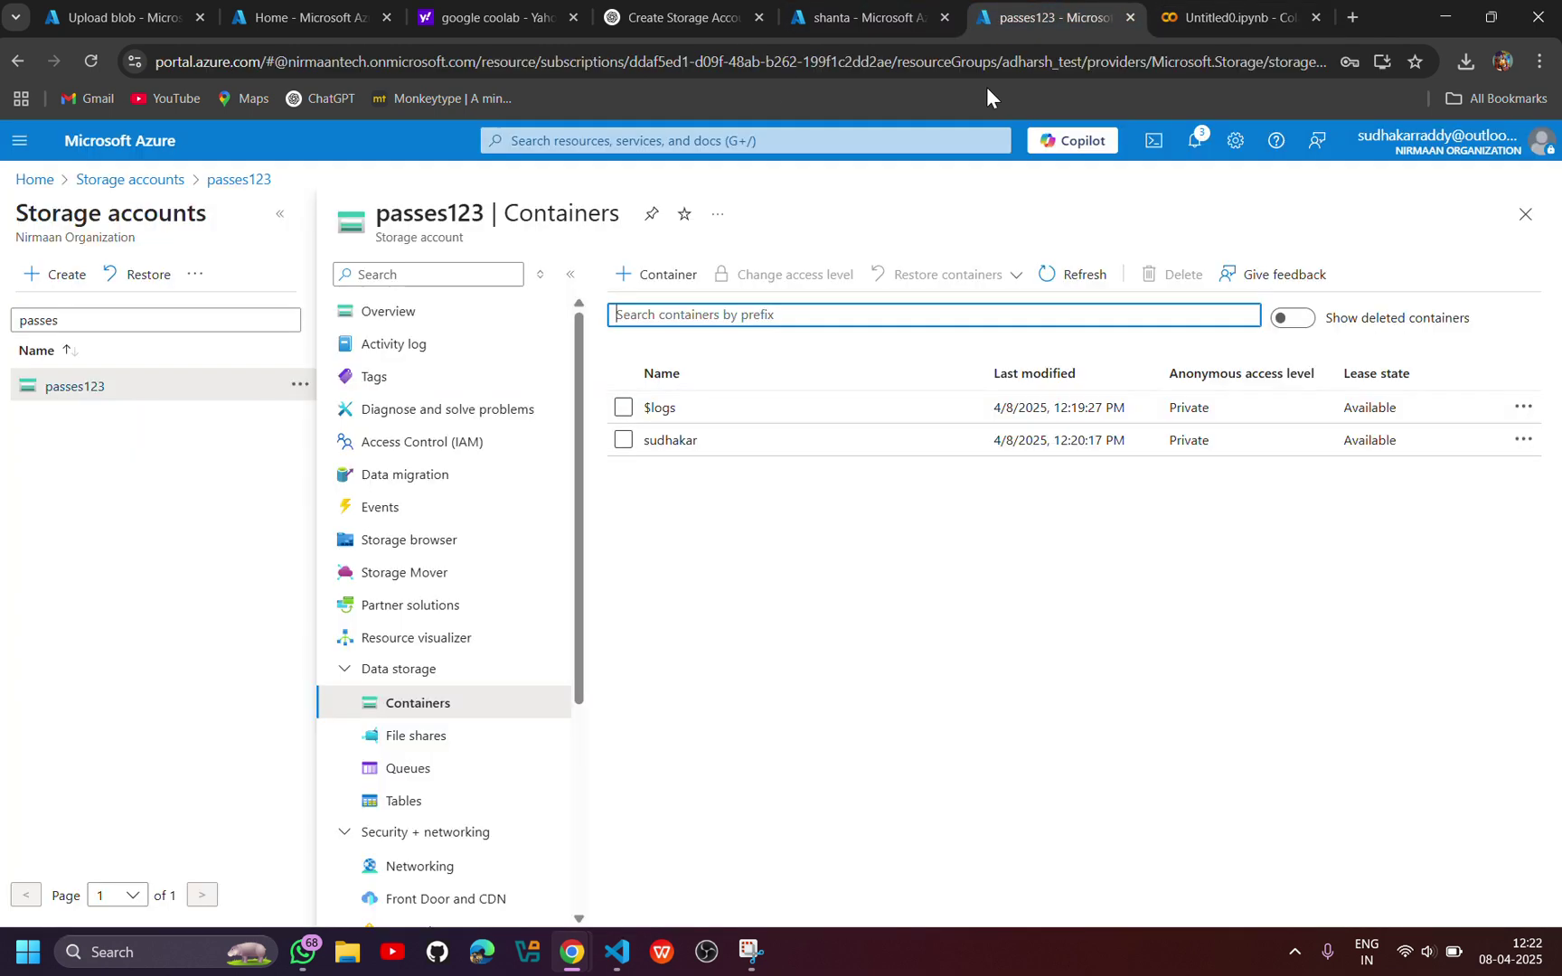
click(668, 441)
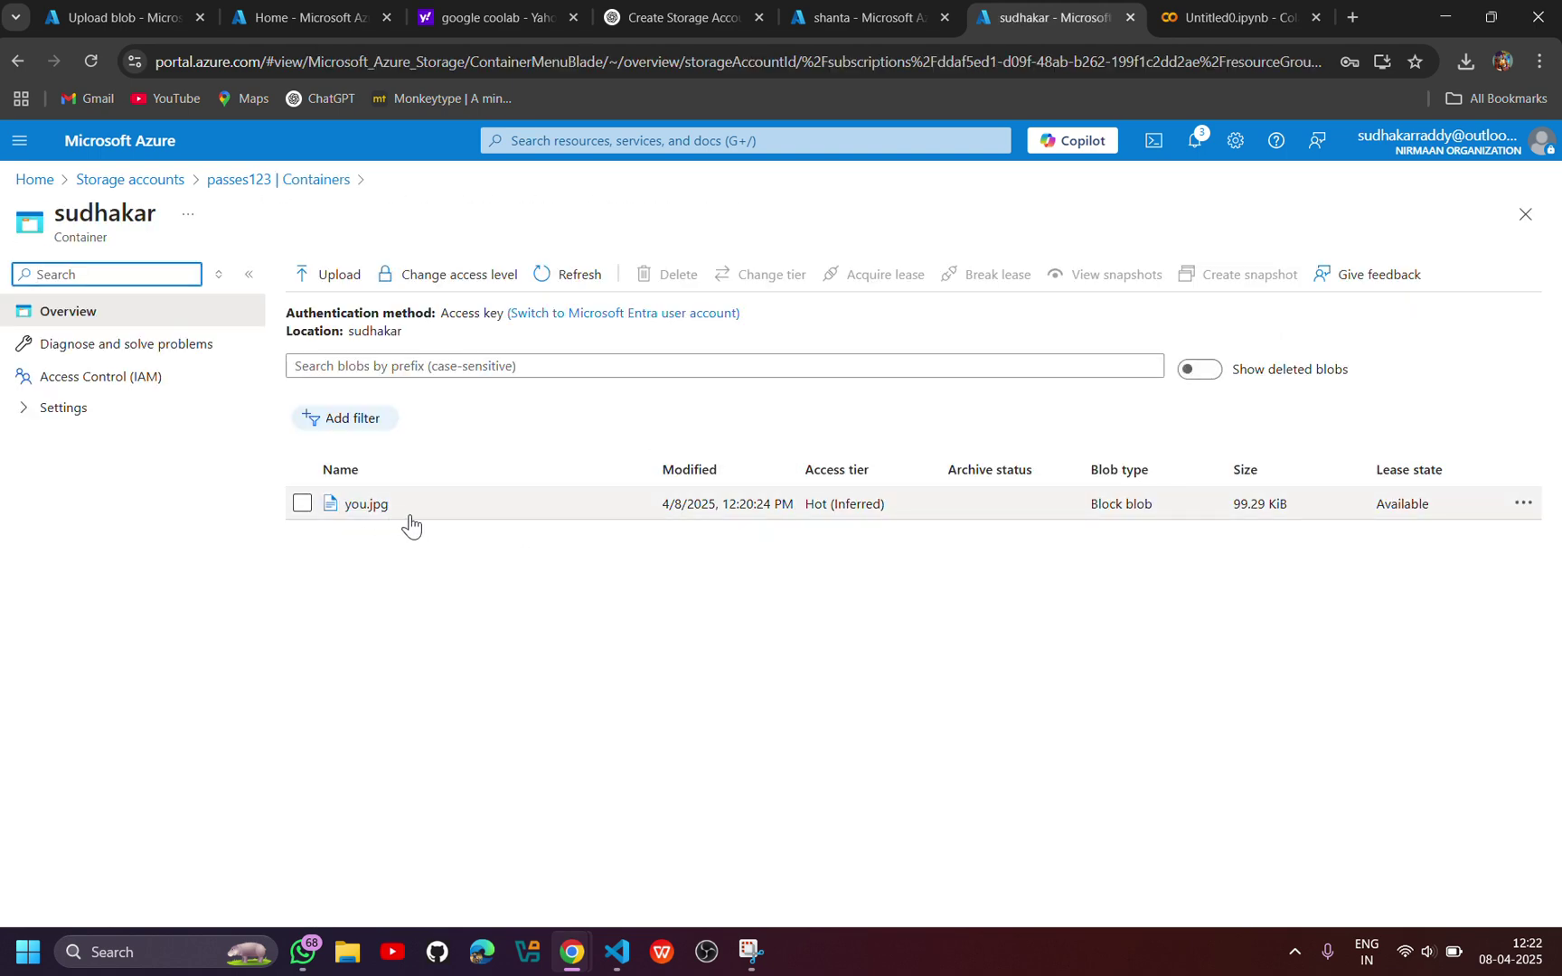
Set blob_name to "you.jpg" in the Colab notebook and run the cell to display the image
click(1169, 18)
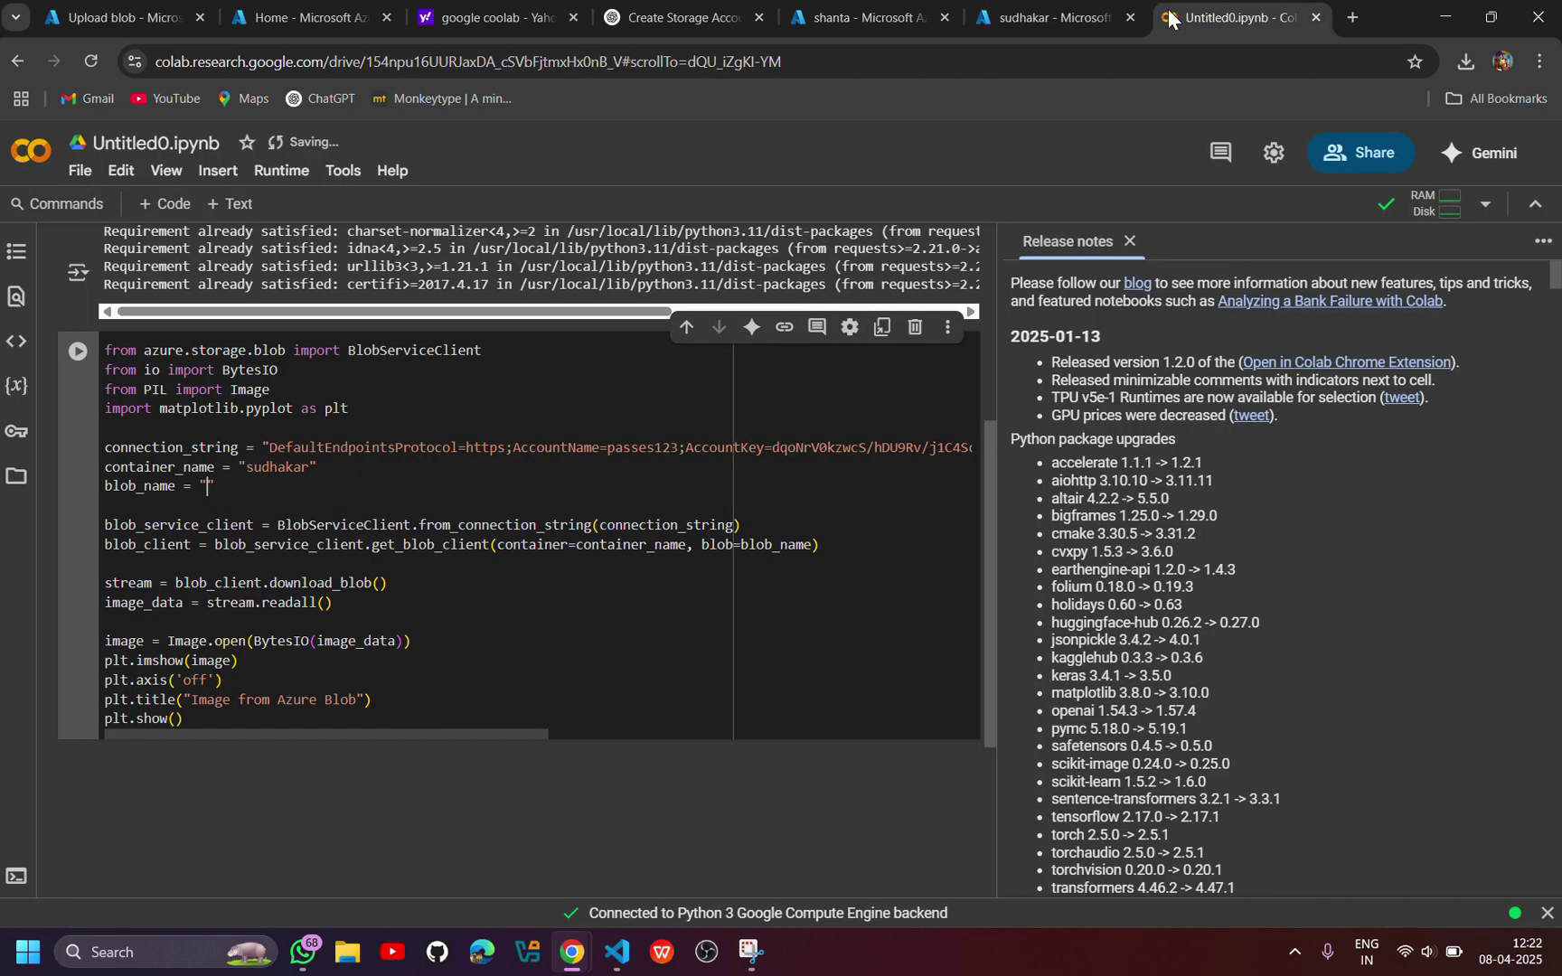
text(you.jpg)
click(79, 353)
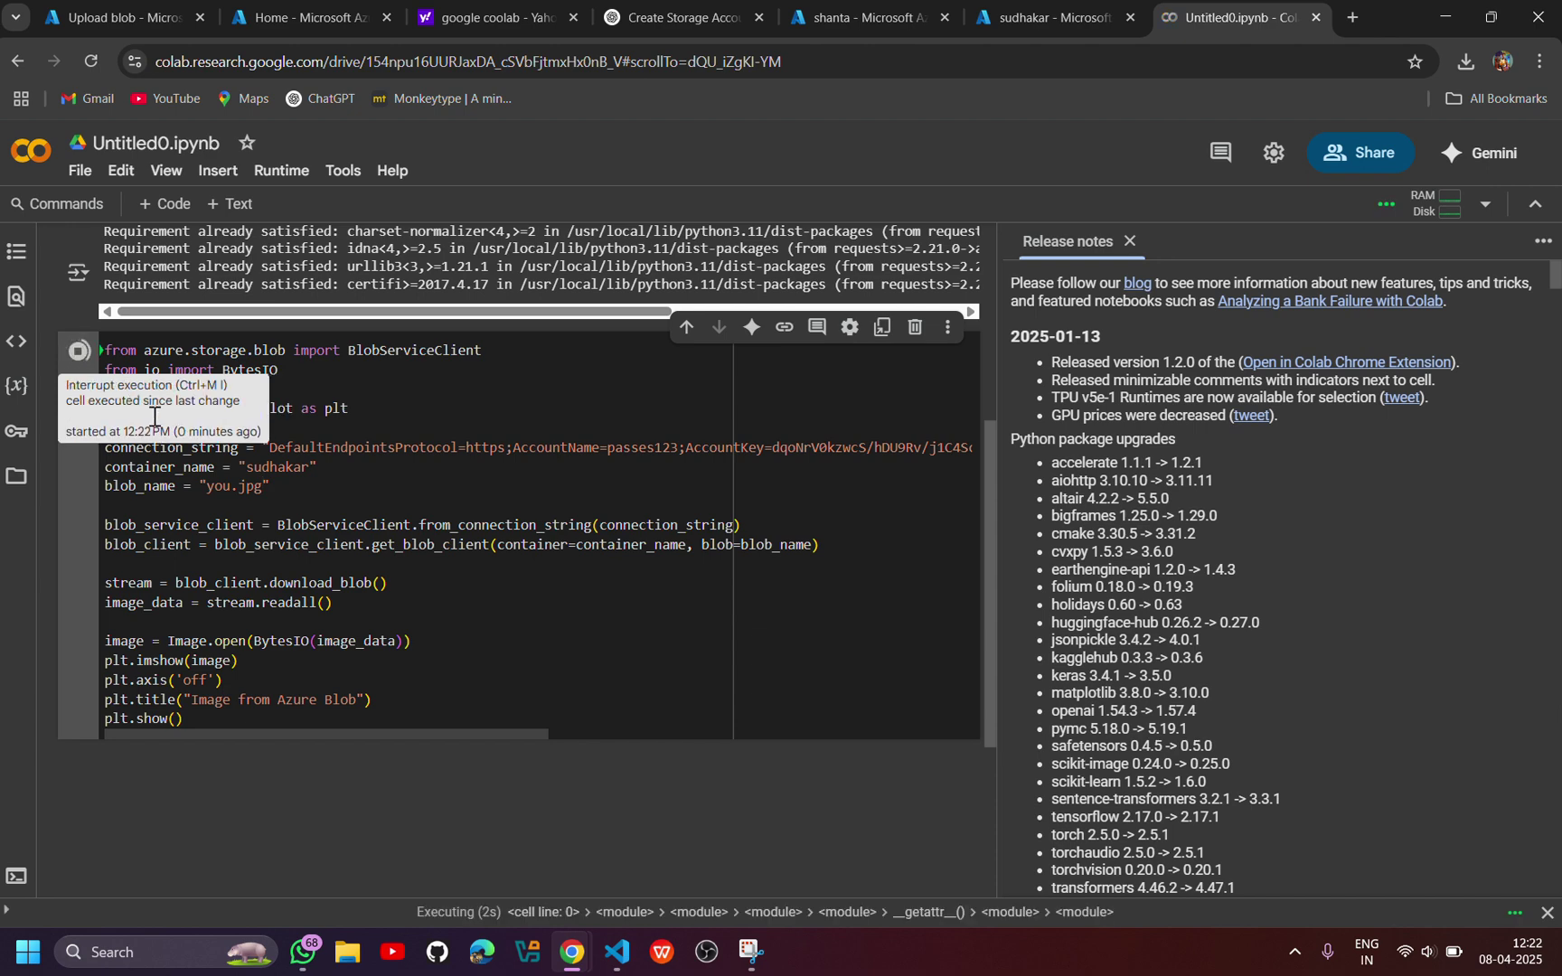
scroll(217, 499, down, 2)
scroll(217, 498, down, 2)
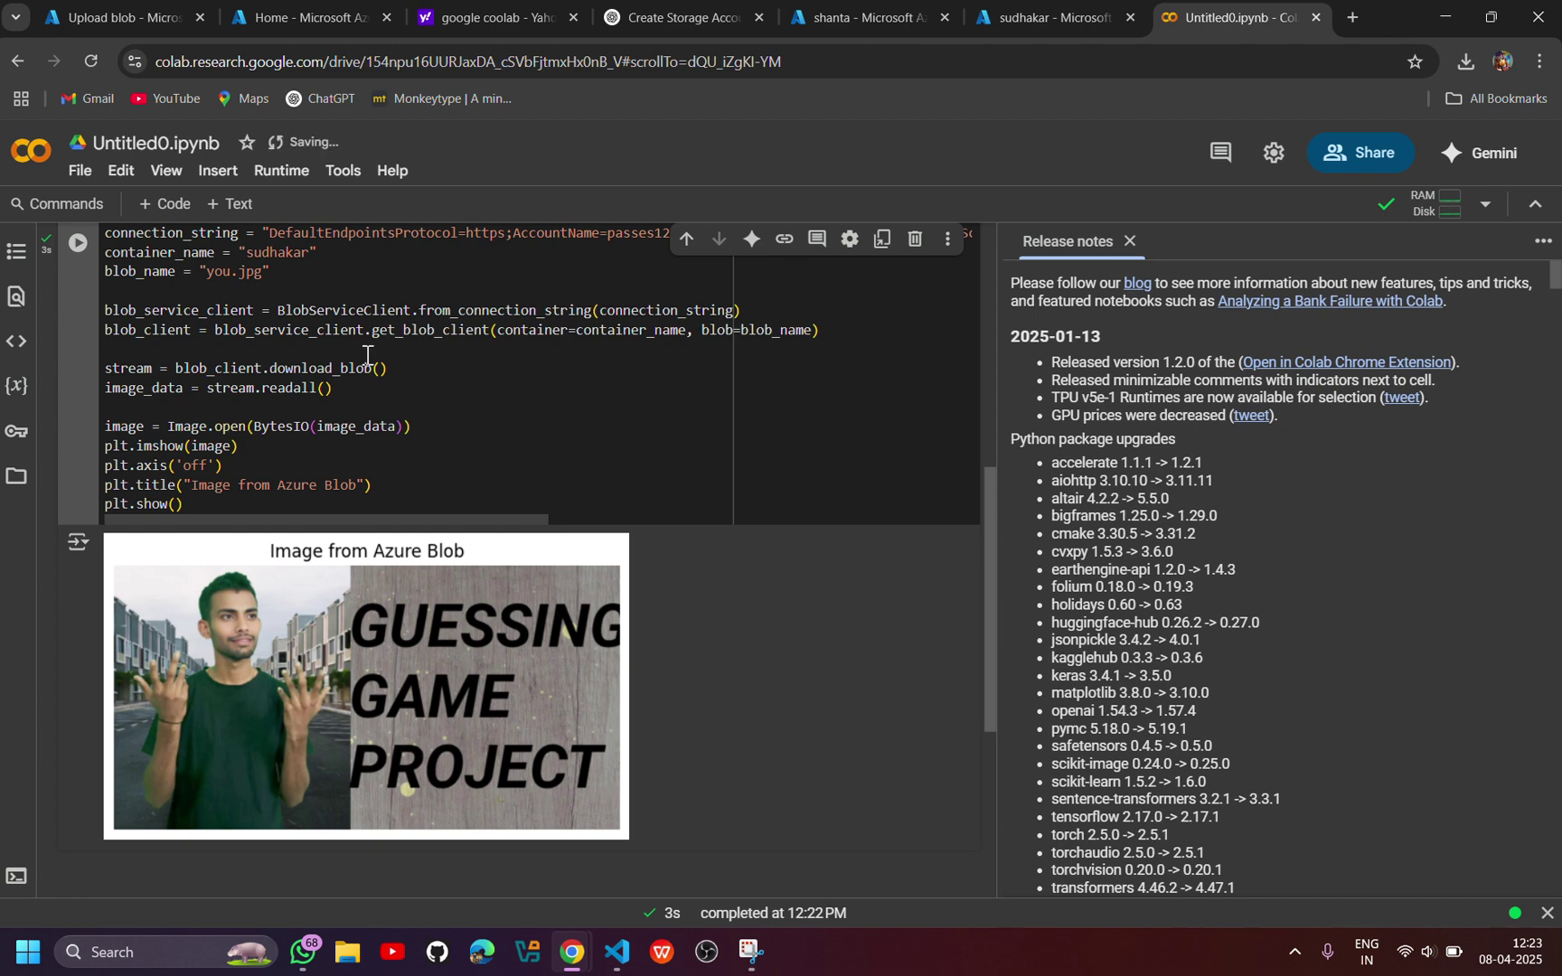
Review the blob download code with its image output and return to the container's page in the Azure portal
scroll(367, 355, up, 2)
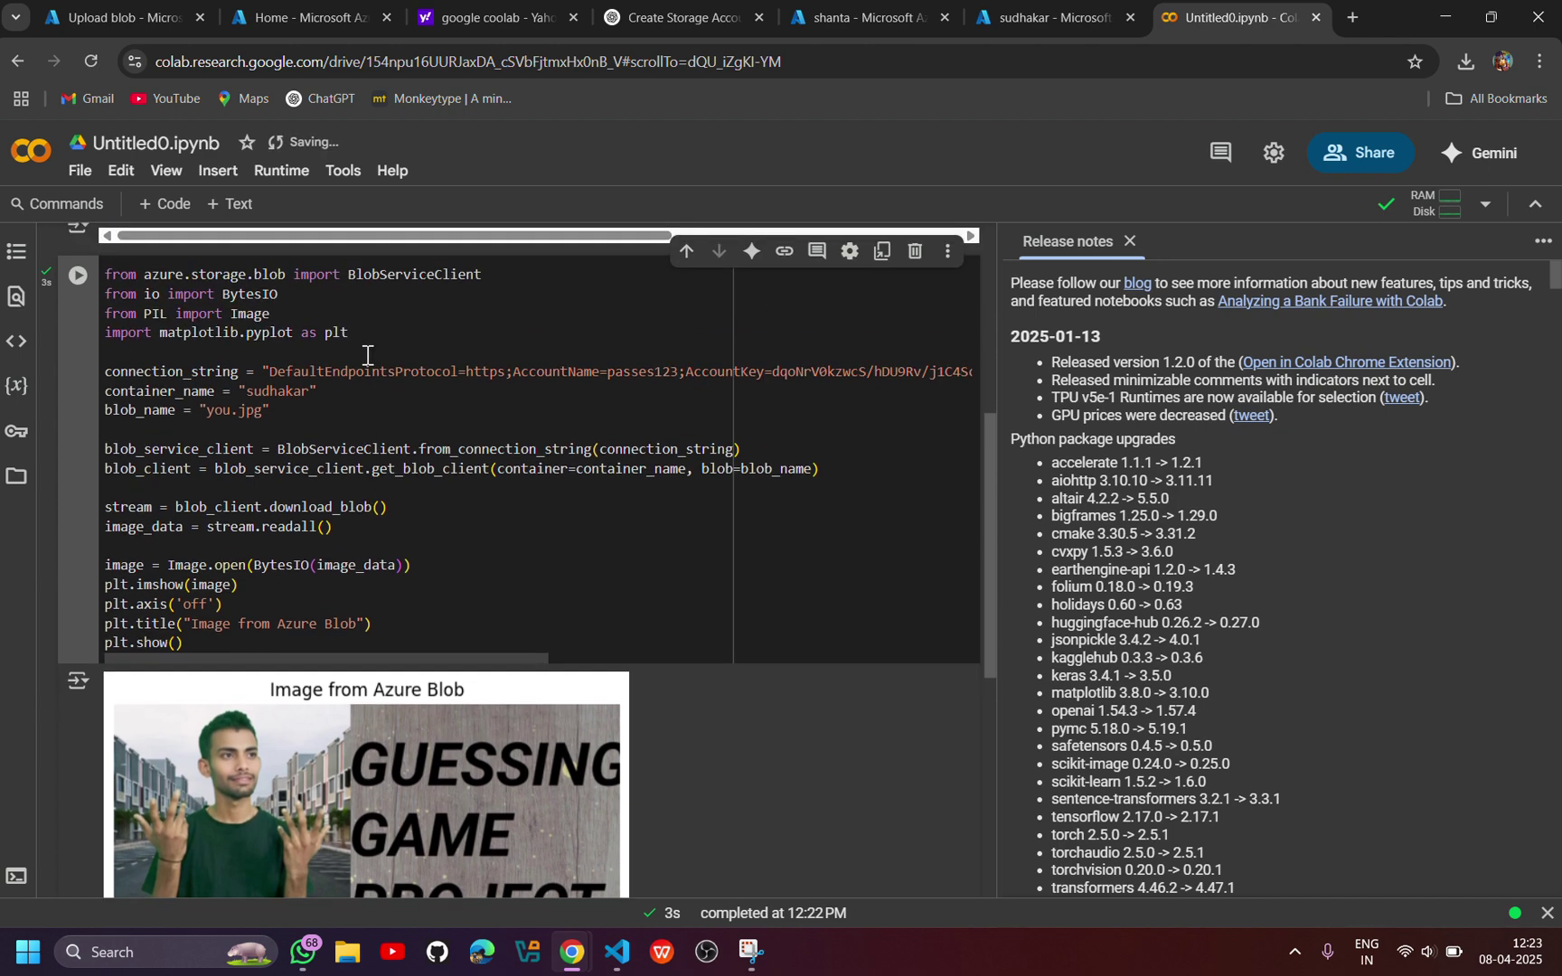
scroll(367, 355, down, 1)
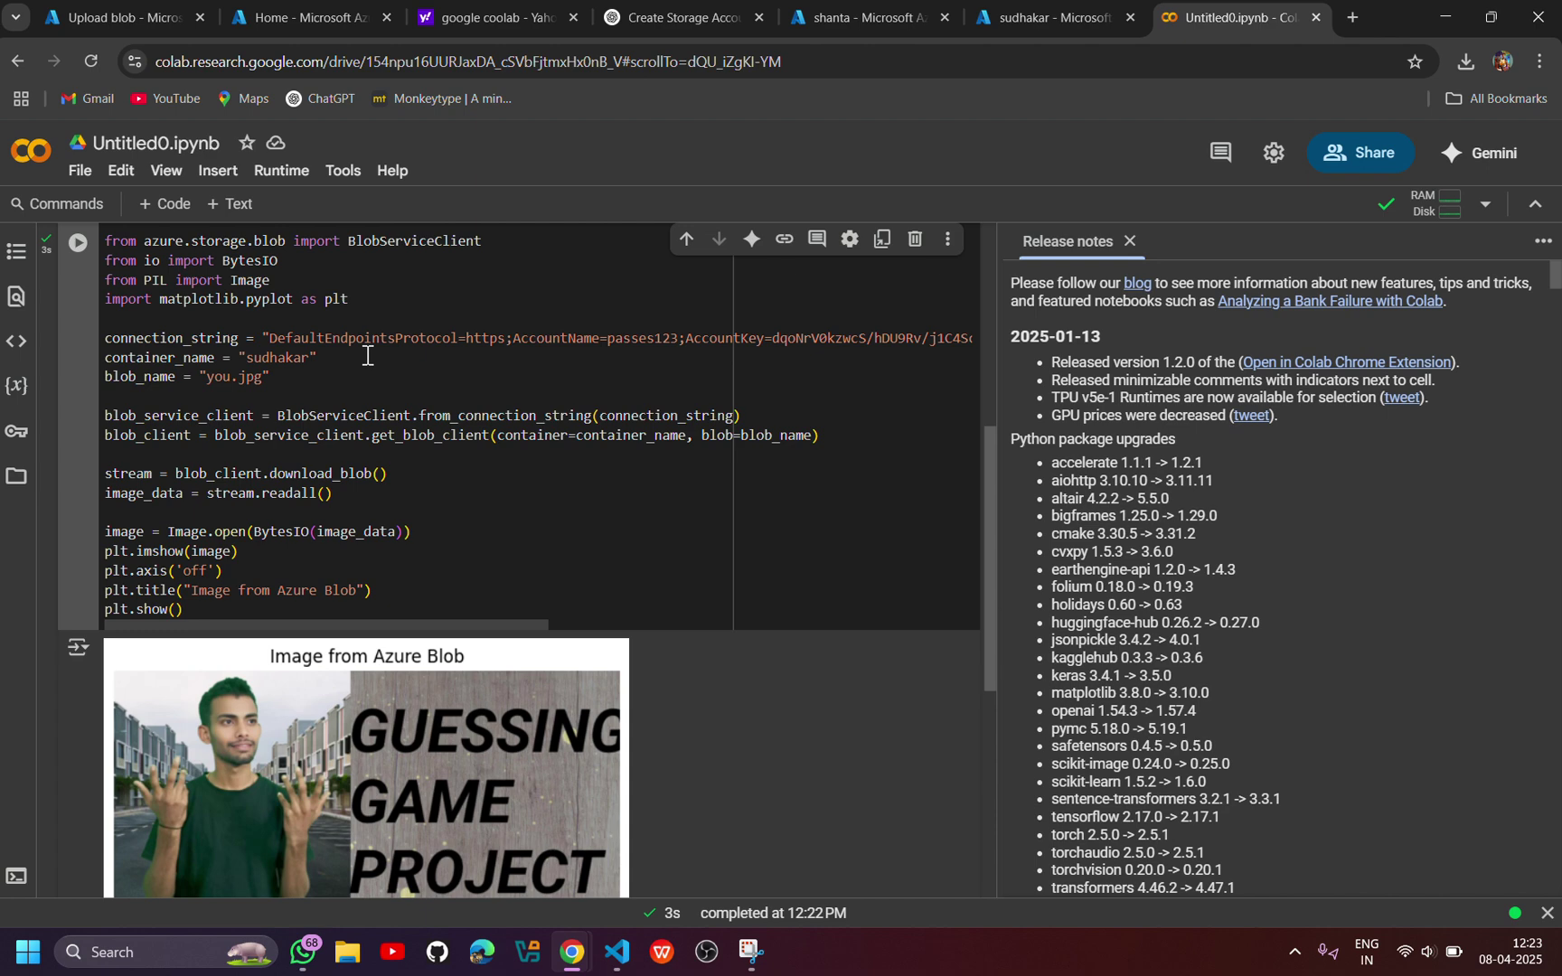
scroll(367, 355, down, 1)
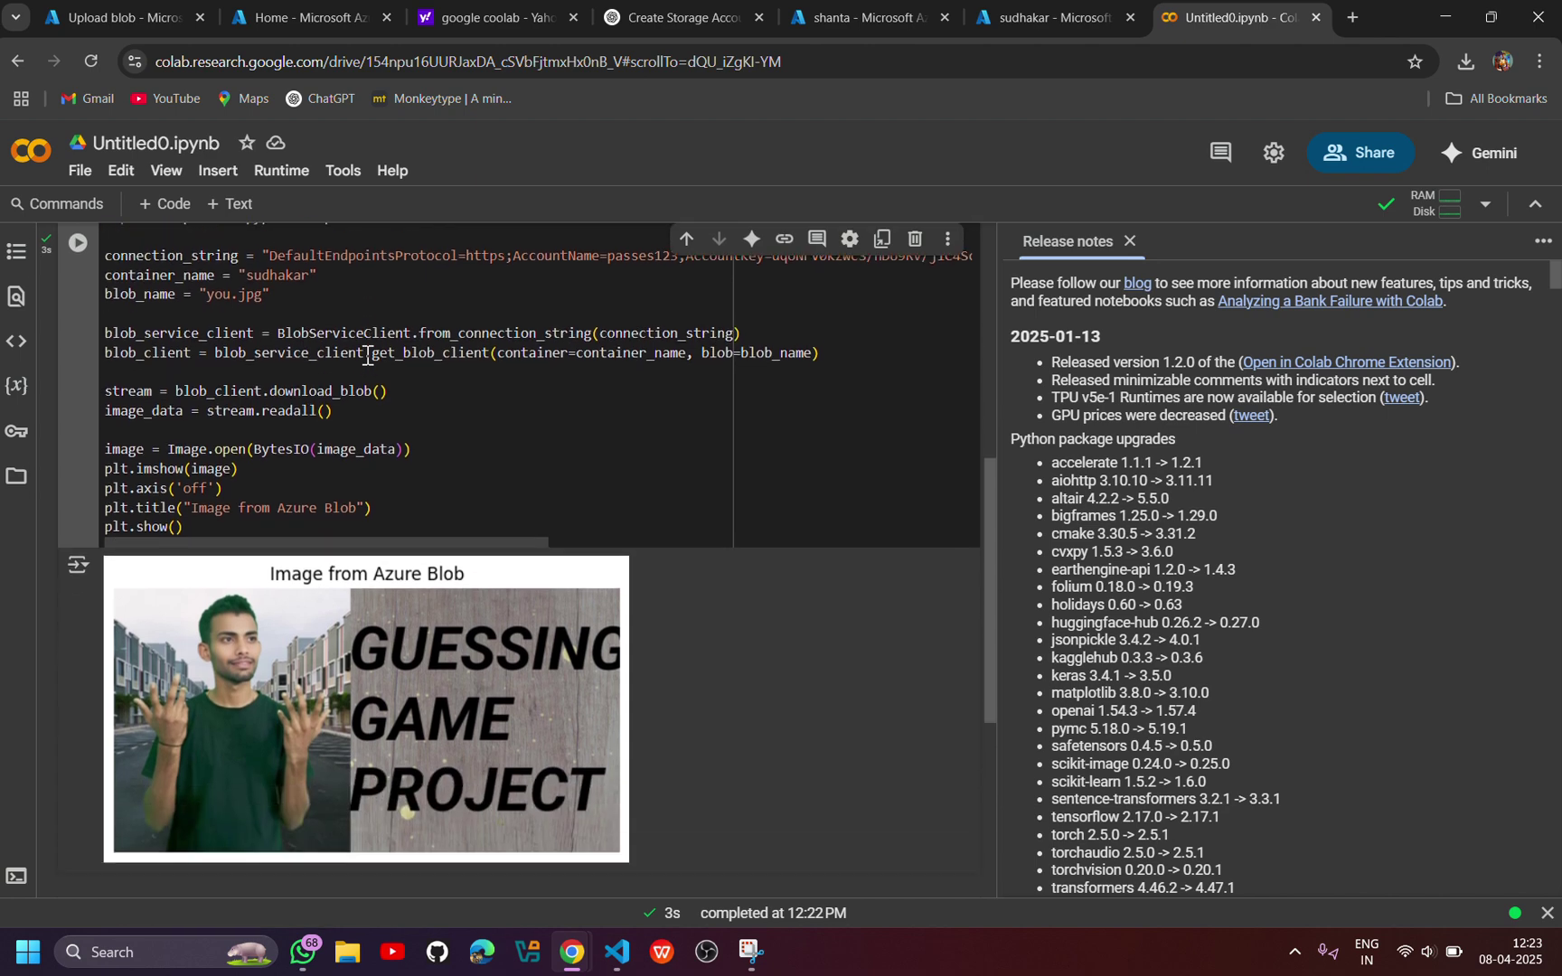
scroll(367, 355, up, 2)
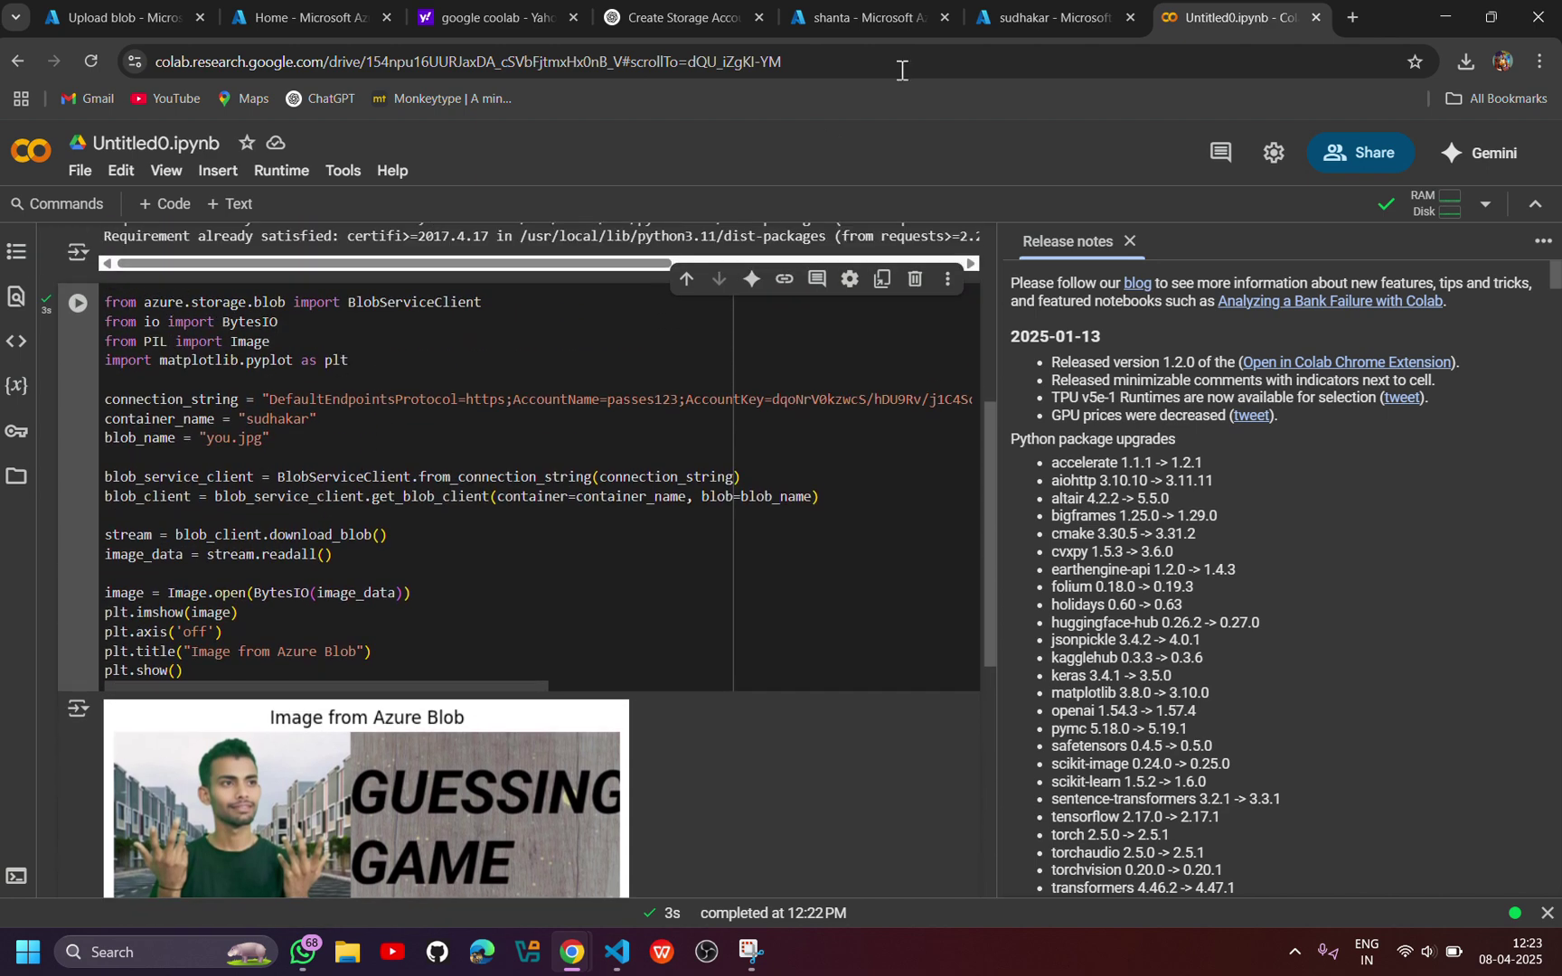
click(987, 15)
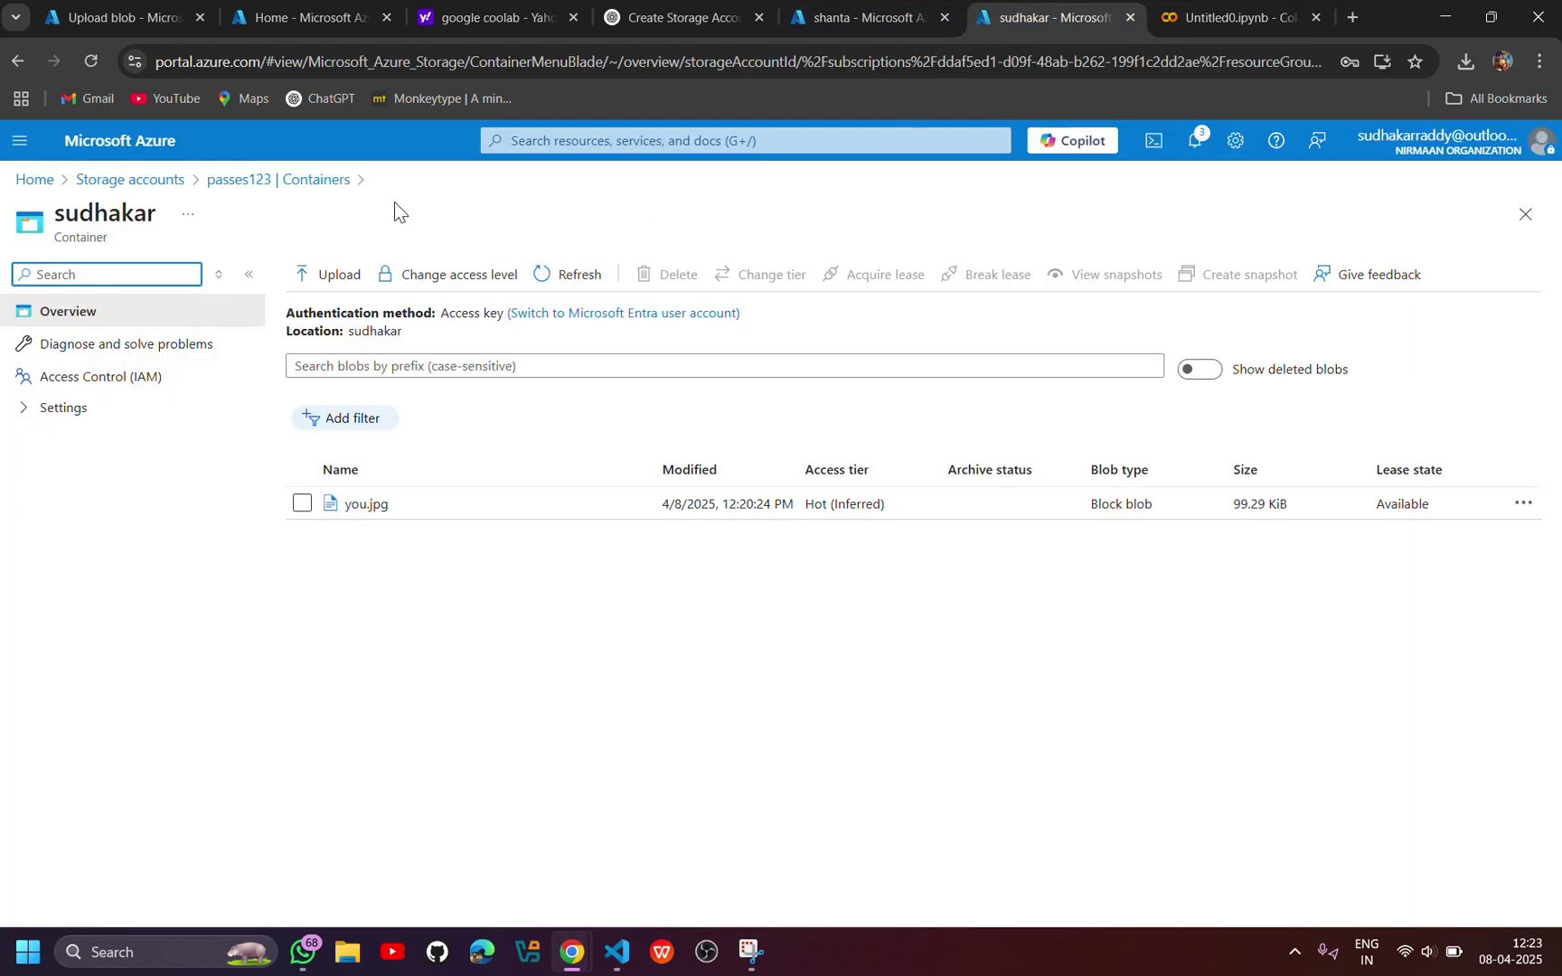